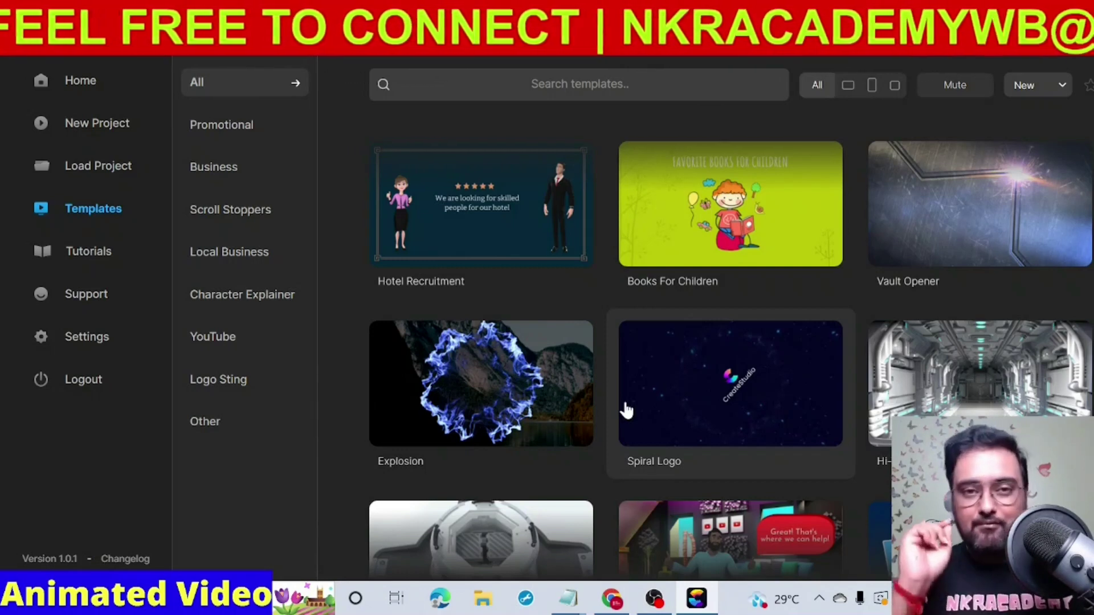
# Step: Go from the template gallery to the New Project page via the dashboard sidebar
pyautogui.click(77, 128)
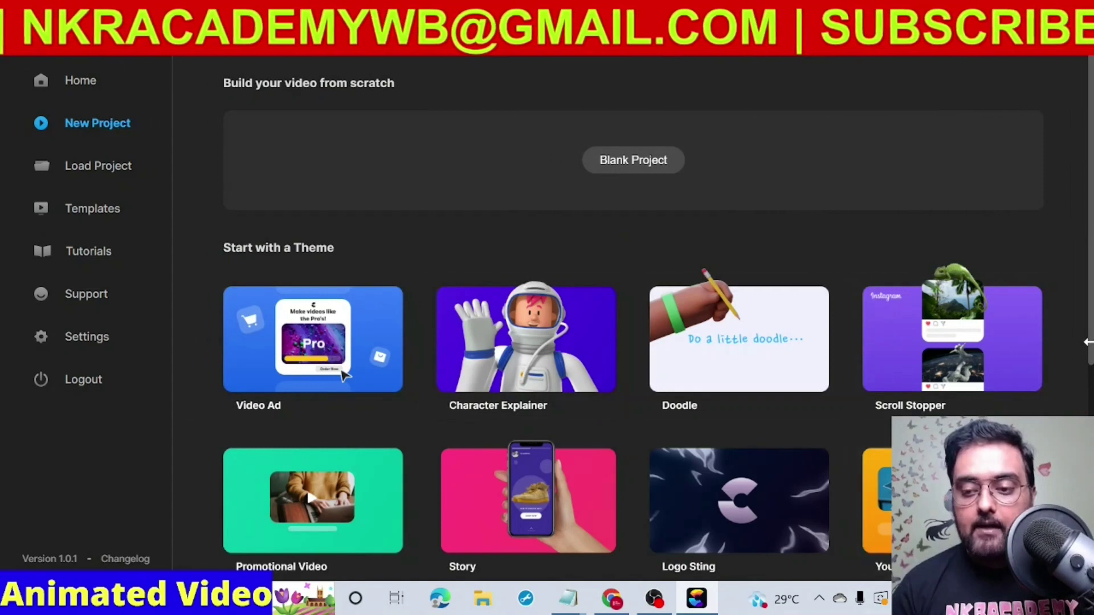
pyautogui.scroll(-5, 1090, 356)
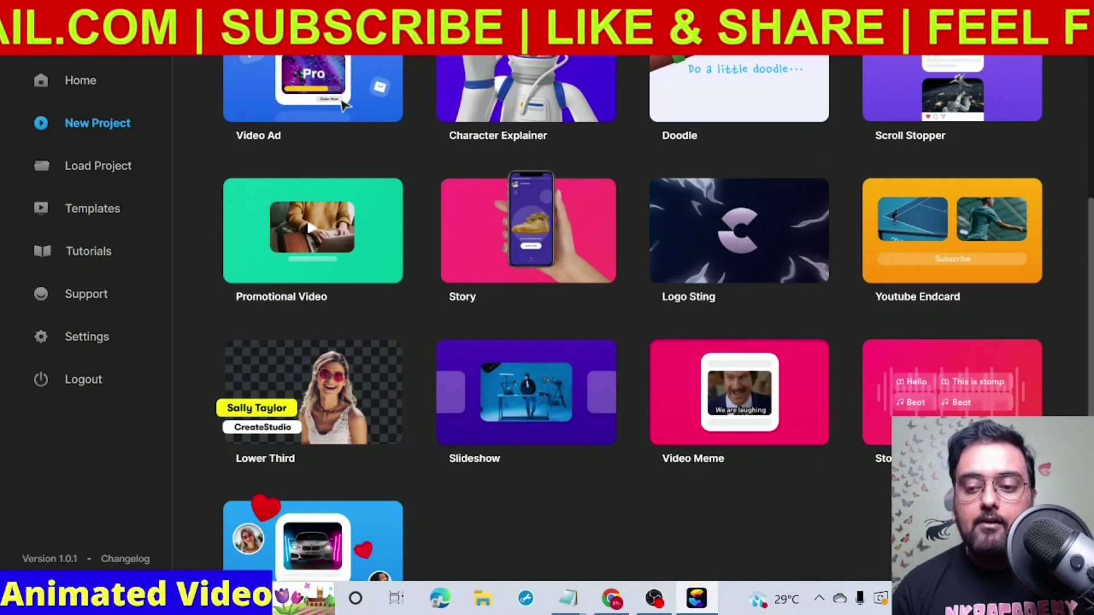
pyautogui.scroll(5, 655, 319)
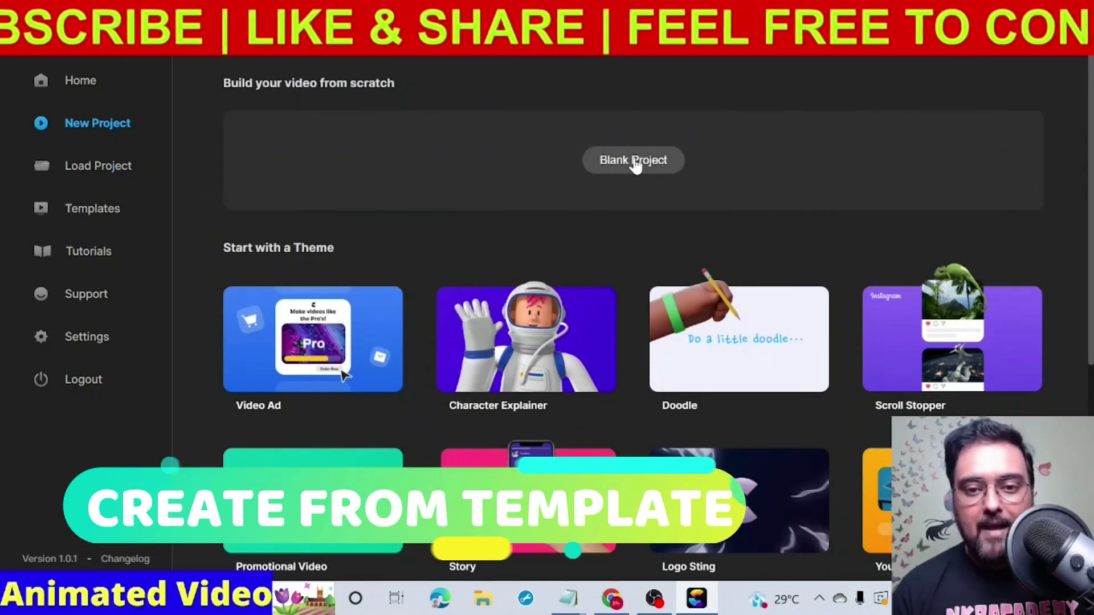
# Step: Start a Blank Project in Landscape (1080p HD), keeping the canvas colour white
pyautogui.click(635, 163)
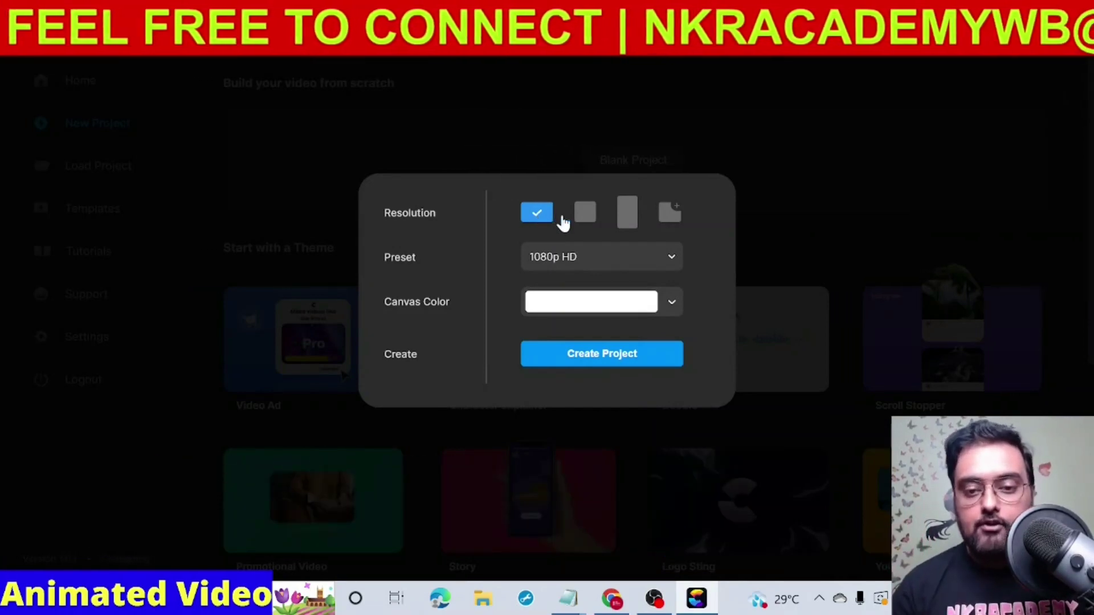
pyautogui.click(585, 215)
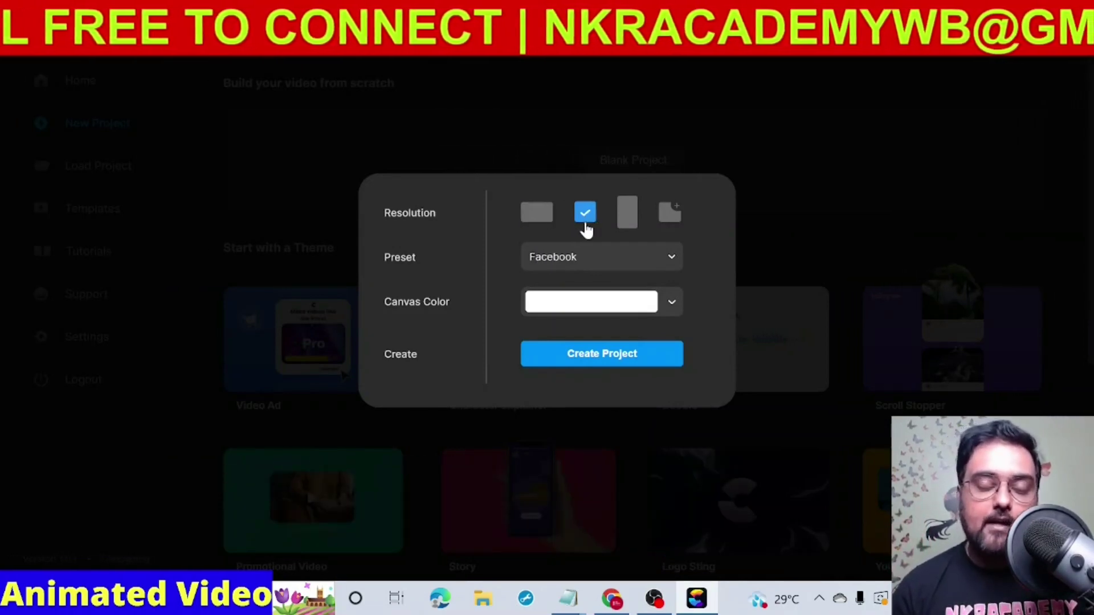
pyautogui.click(625, 219)
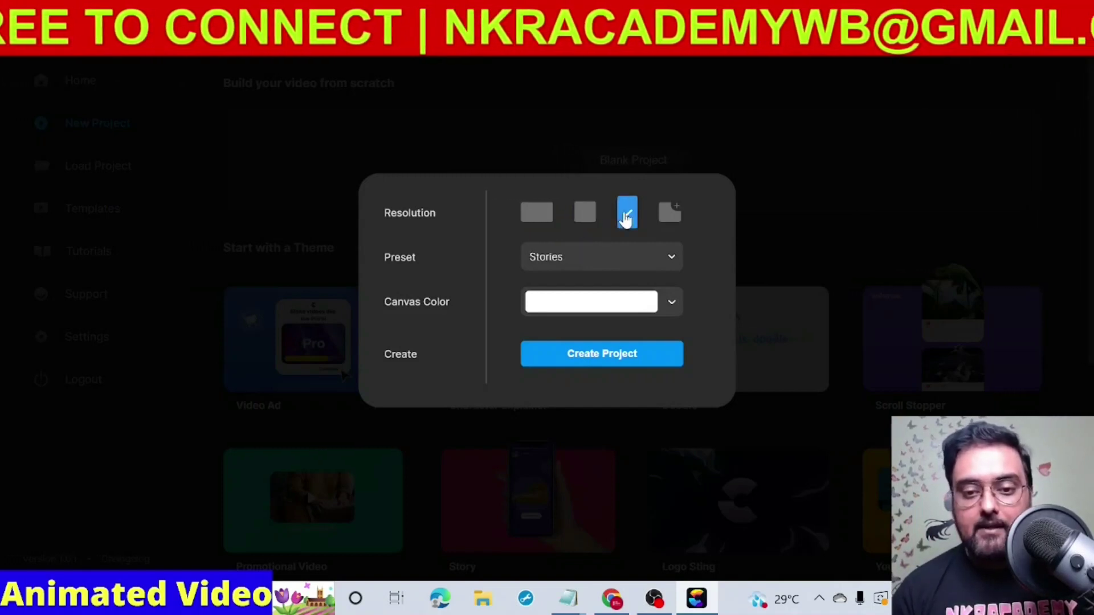
pyautogui.click(668, 220)
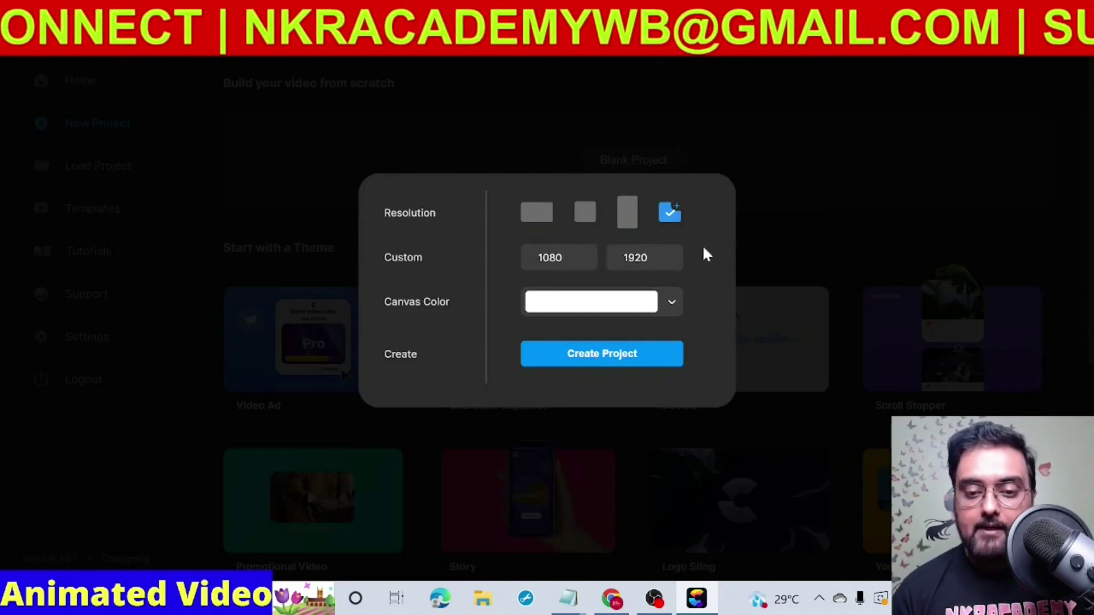
pyautogui.click(544, 221)
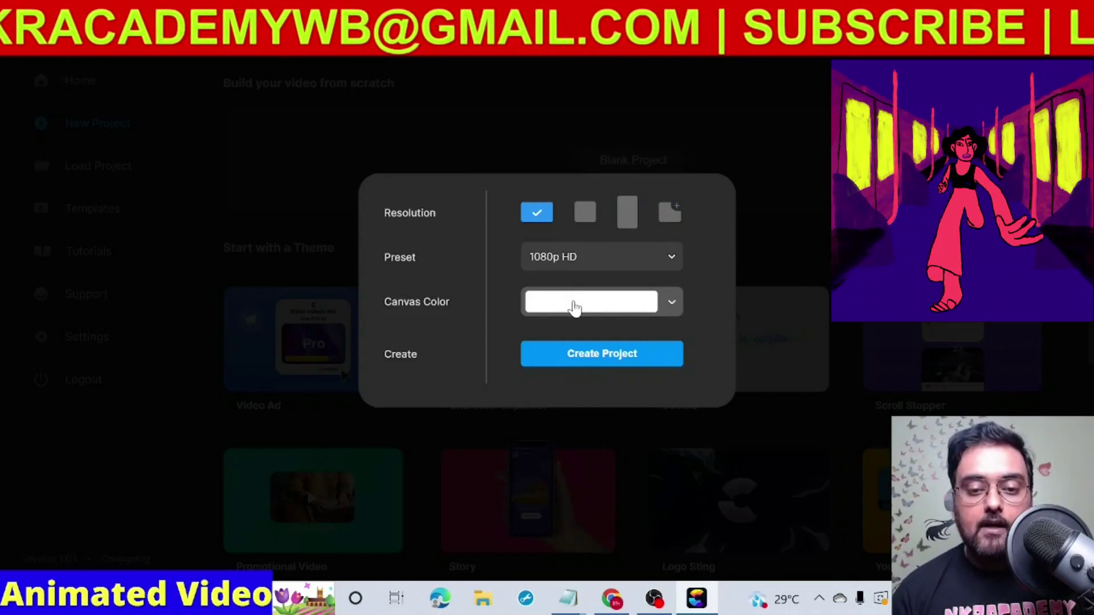
pyautogui.click(587, 309)
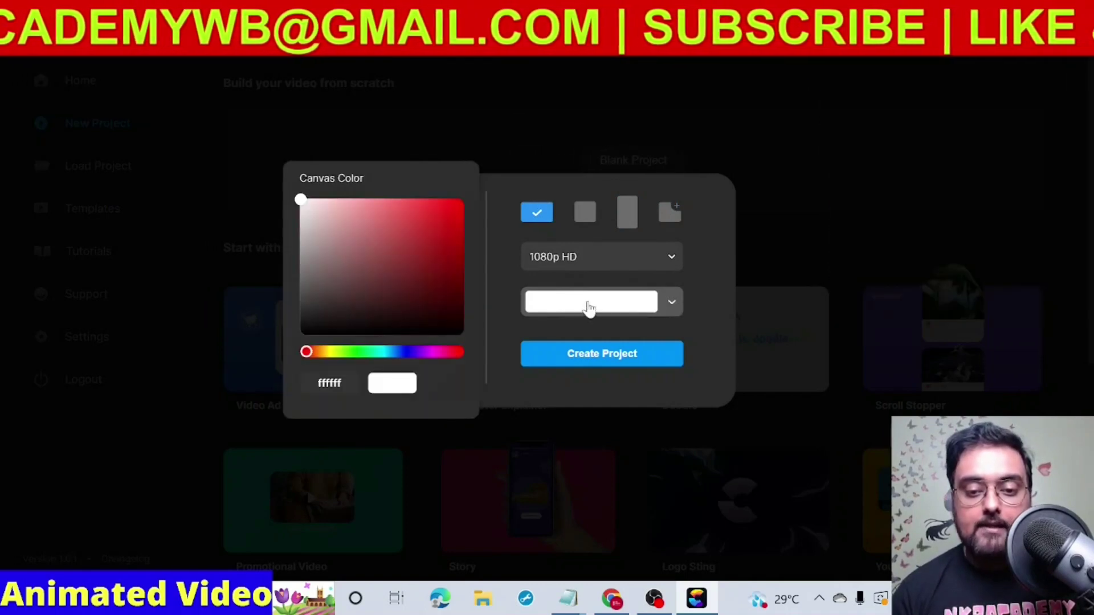
pyautogui.click(590, 356)
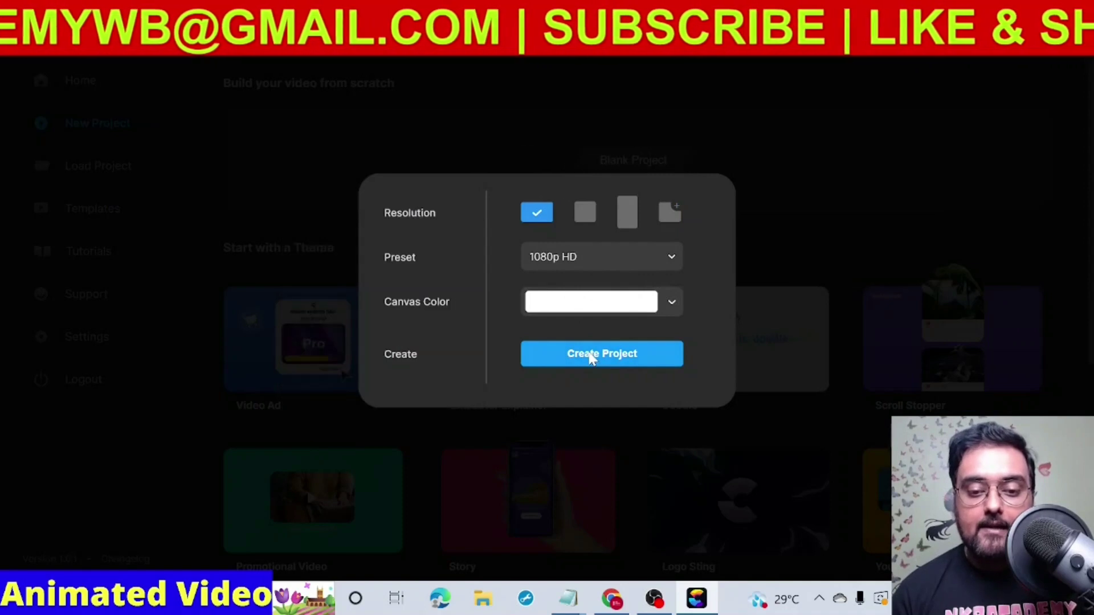
pyautogui.click(590, 356)
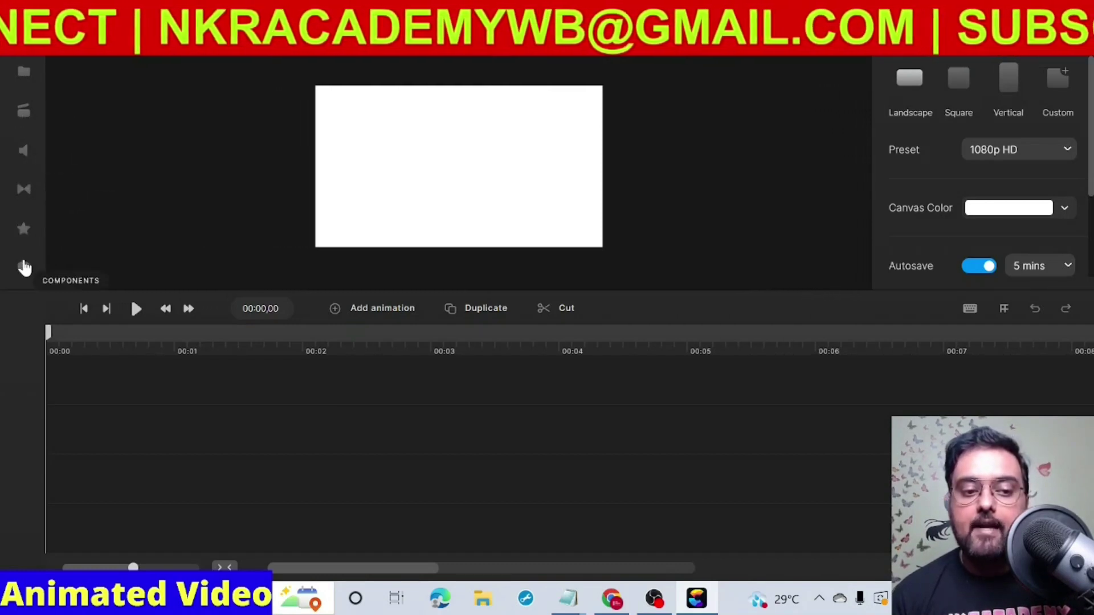
# Step: Drag the preview/timeline divider down to enlarge the preview, then open the Studio asset library
pyautogui.moveTo(298, 290); pyautogui.dragTo(303, 365)
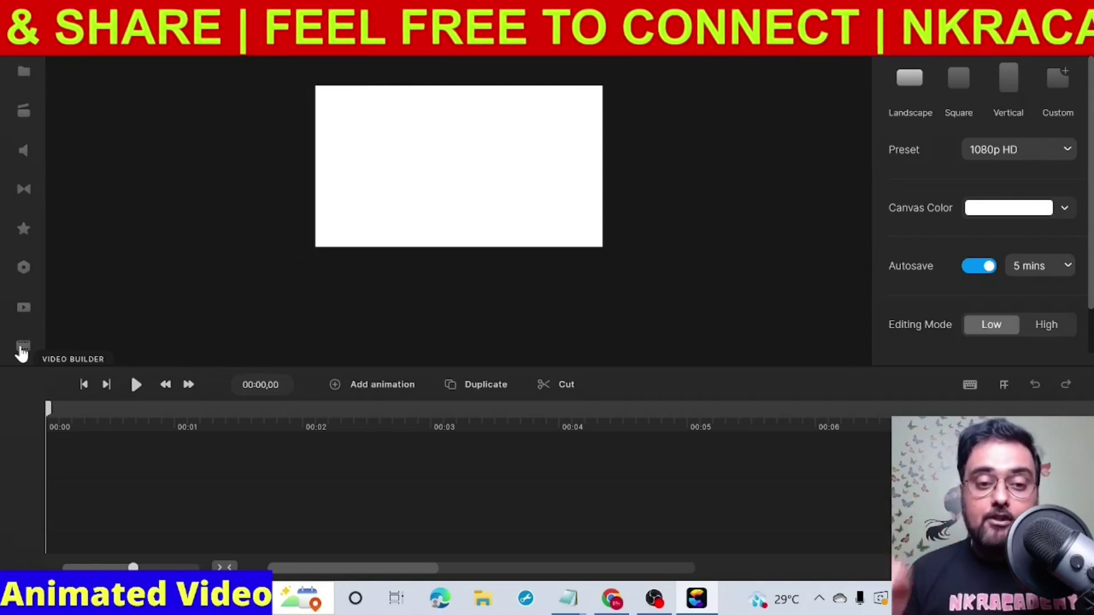
pyautogui.click(23, 111)
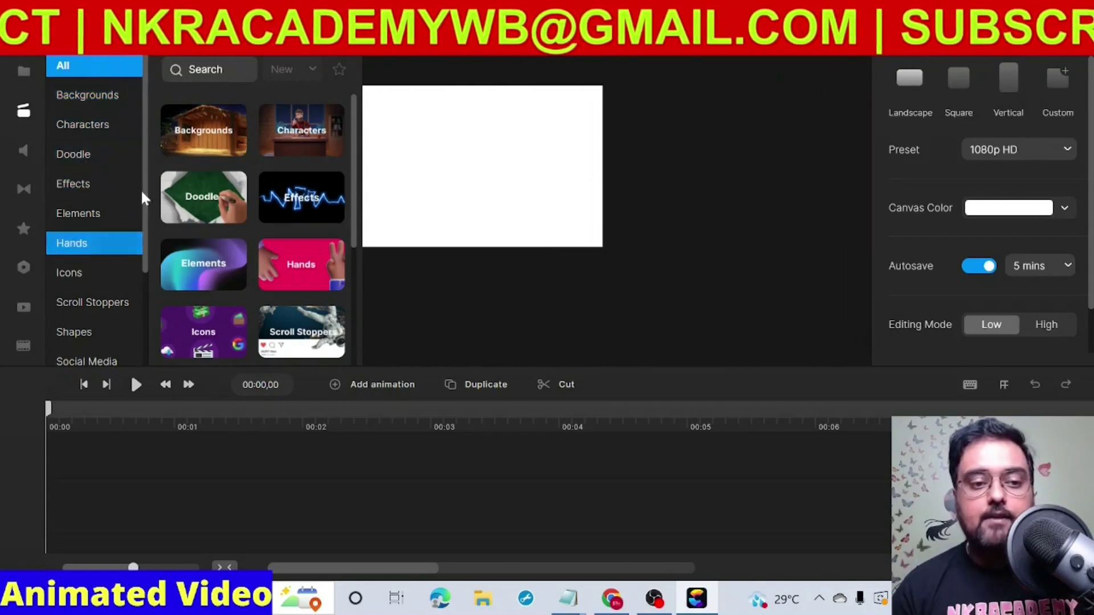
# Step: Place the TV Set background from Backgrounds > 3D onto the canvas and close the library
pyautogui.click(197, 145)
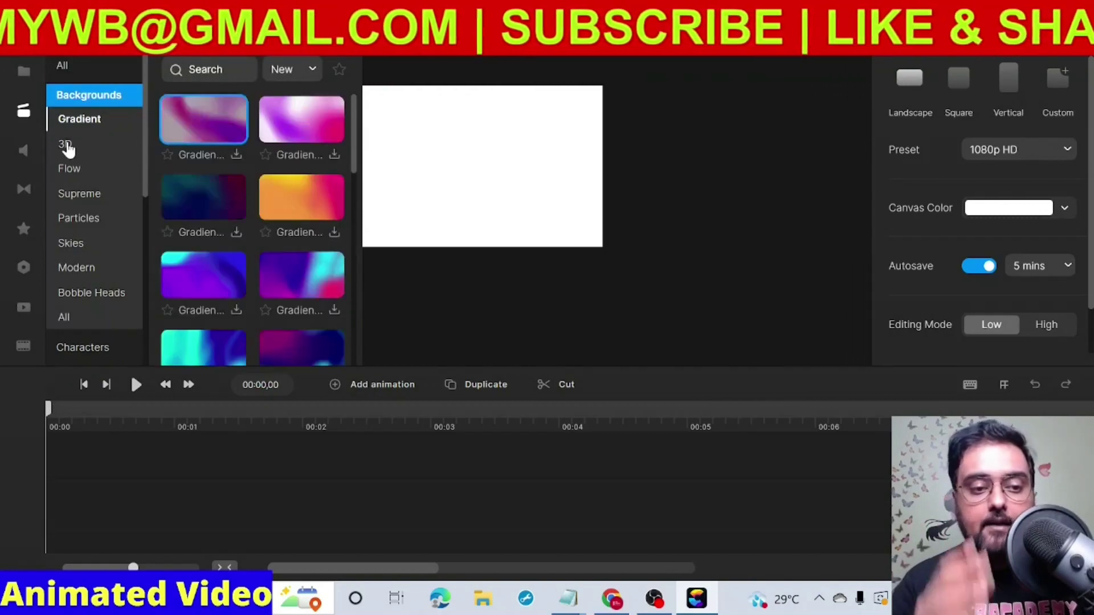
pyautogui.click(66, 146)
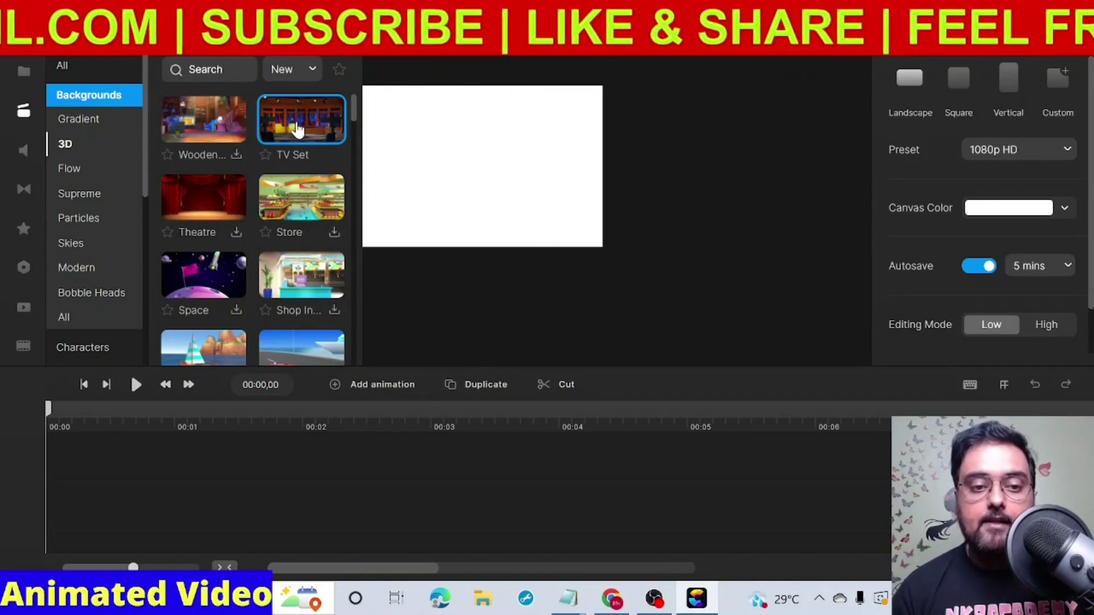
pyautogui.moveTo(308, 136); pyautogui.dragTo(411, 153)
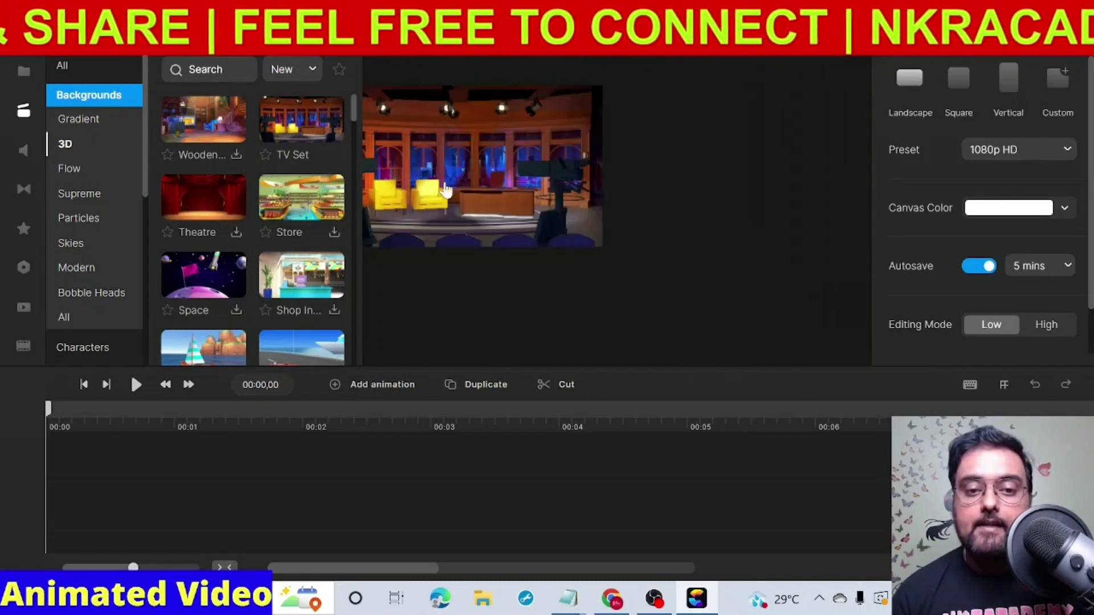
pyautogui.click(24, 106)
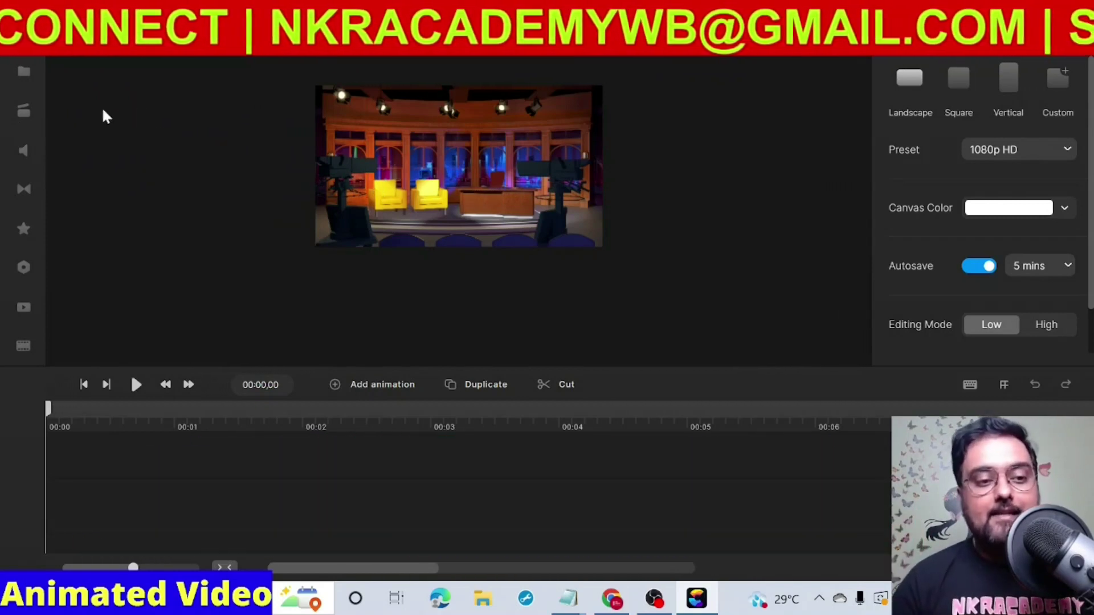
# Step: Drag the Freelancer from Characters > 3D onto the TV studio stage and select it
pyautogui.click(25, 112)
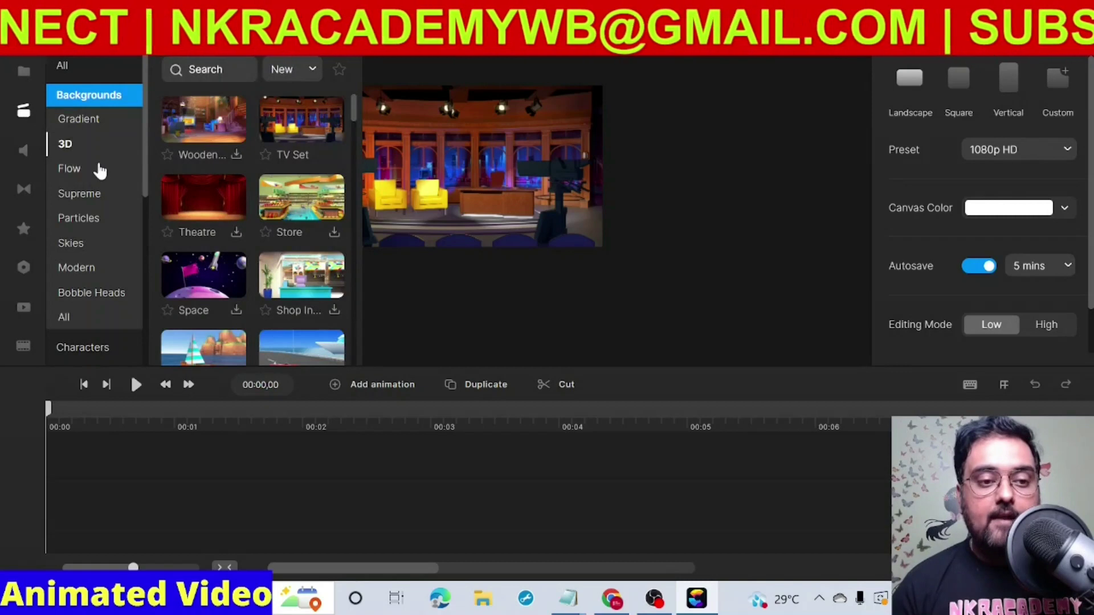
pyautogui.click(64, 68)
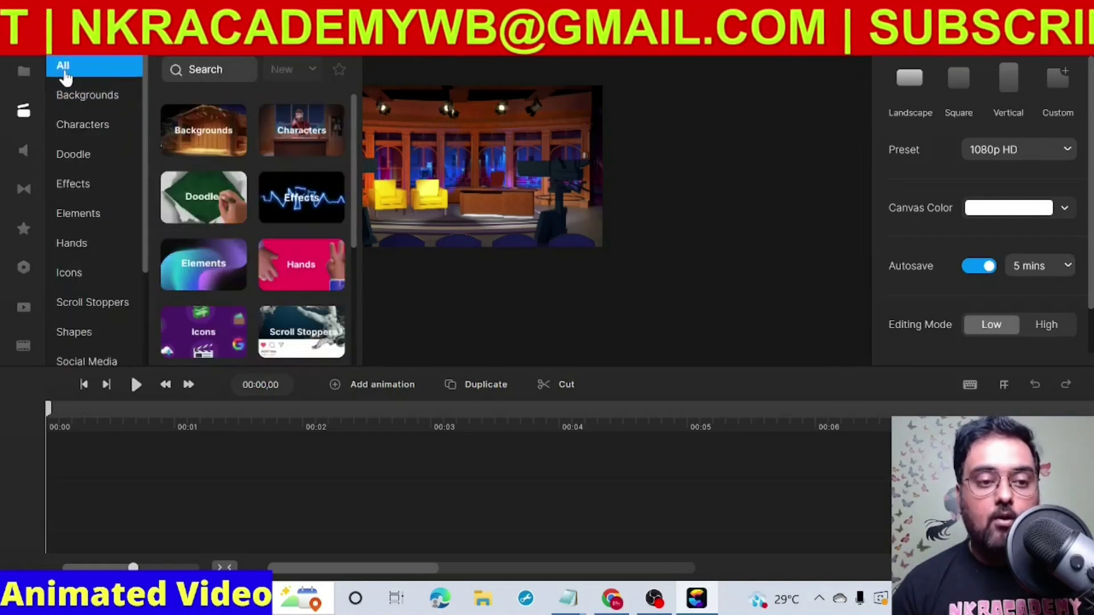
pyautogui.click(83, 128)
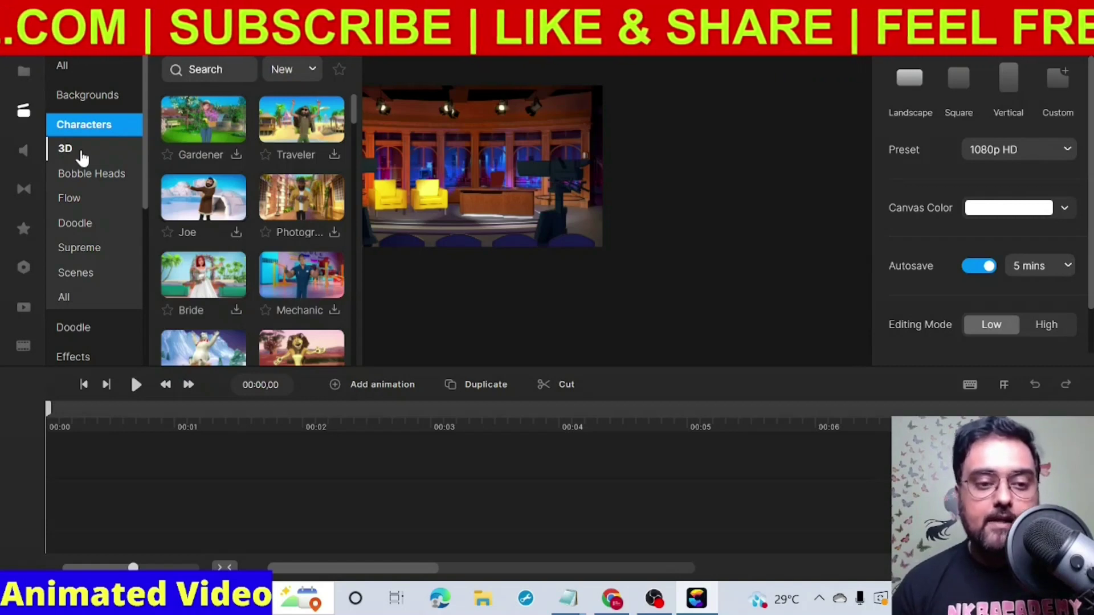
pyautogui.click(67, 200)
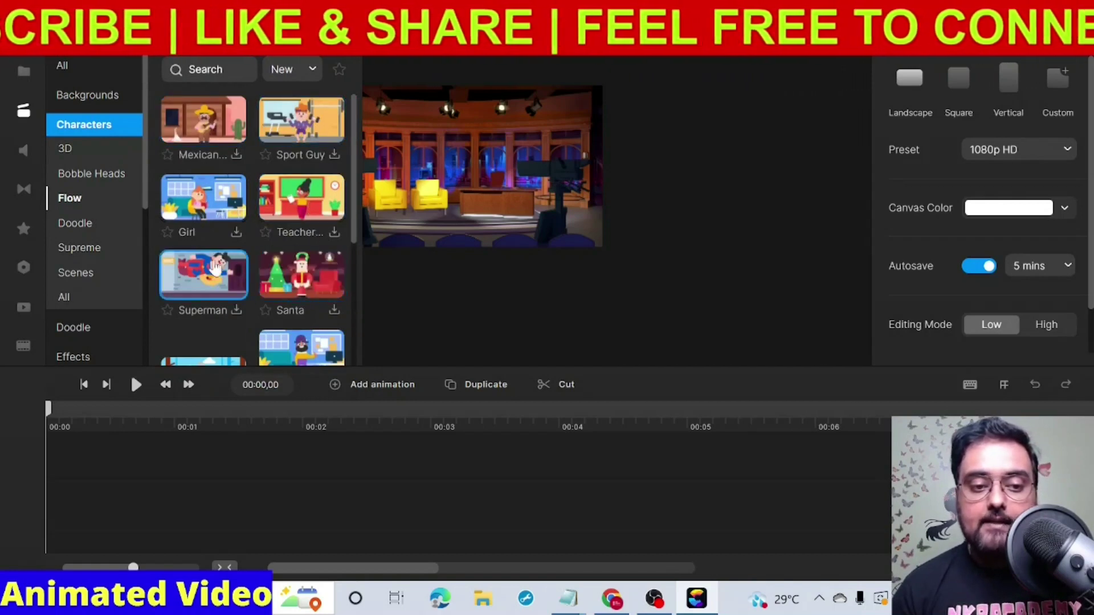
pyautogui.click(63, 149)
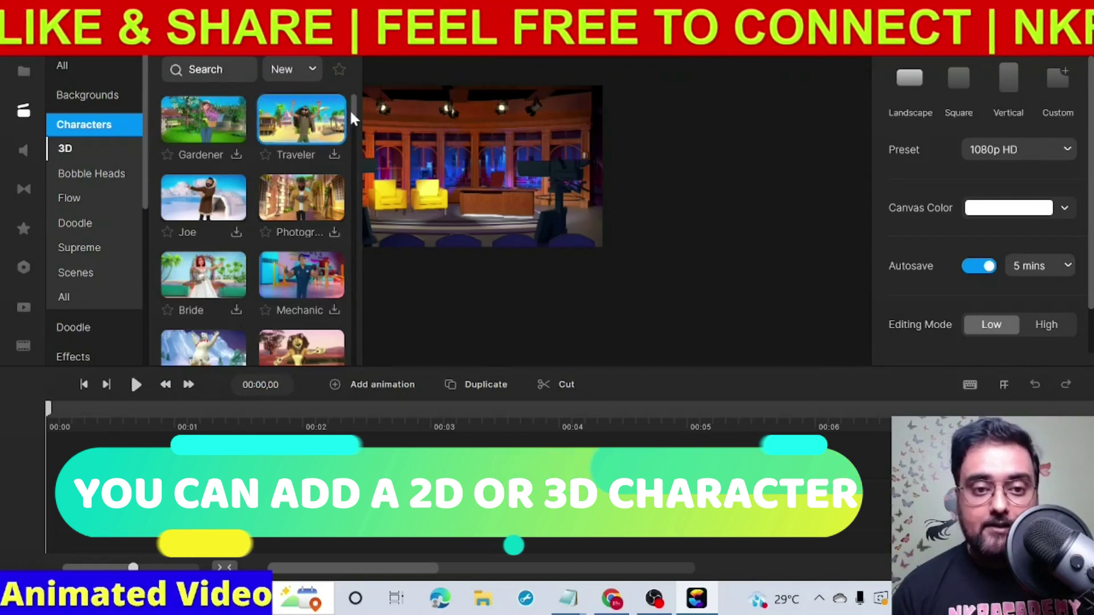
pyautogui.moveTo(353, 110); pyautogui.dragTo(355, 133)
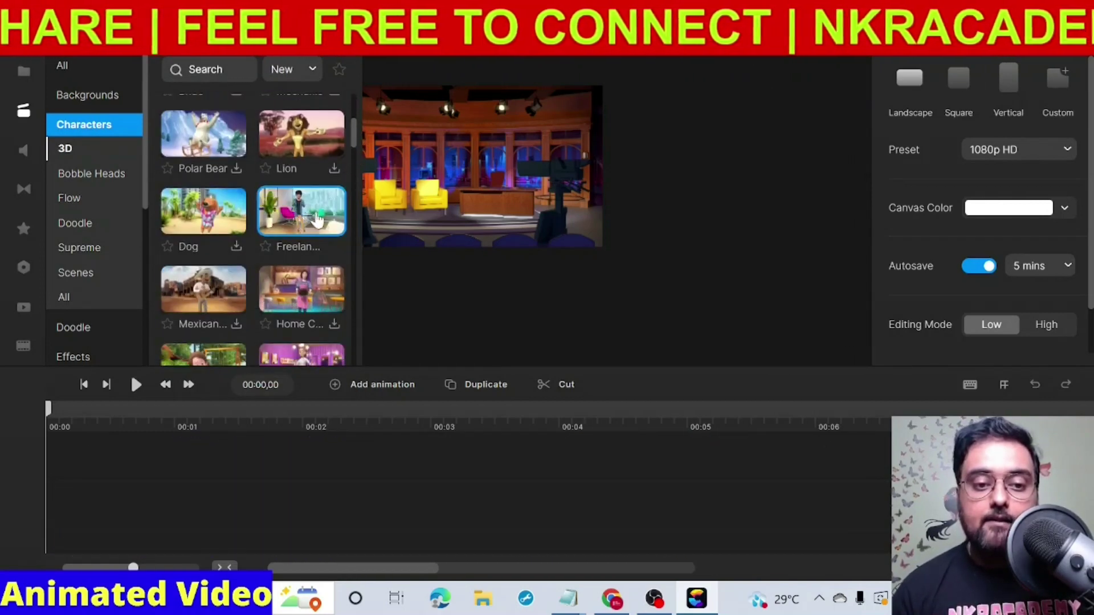
pyautogui.moveTo(317, 218); pyautogui.dragTo(501, 218)
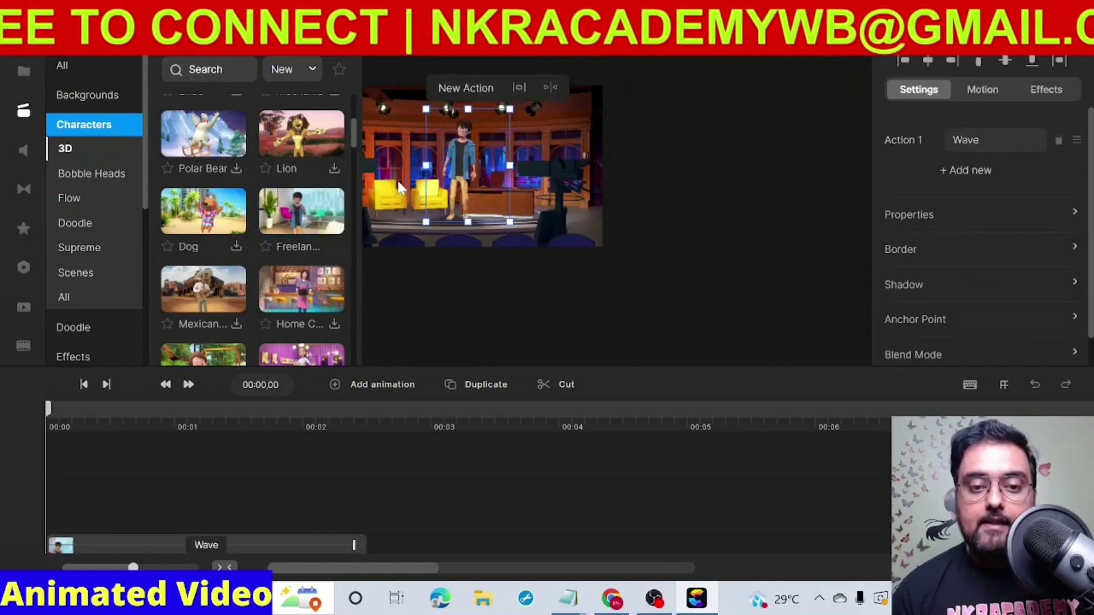
pyautogui.click(493, 195)
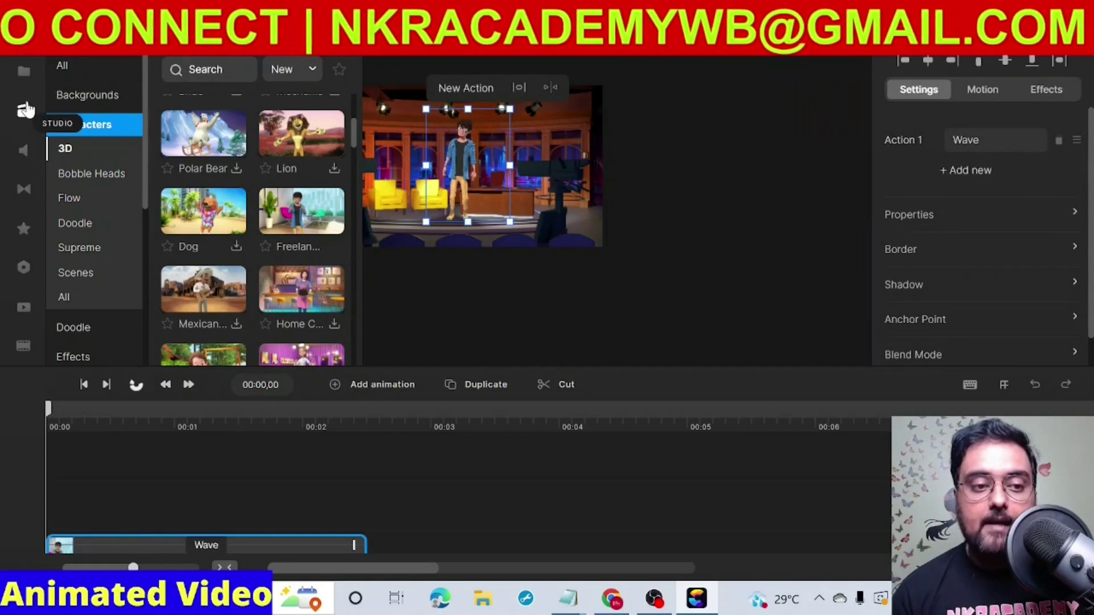
# Step: Preview the Wave, then drag the Freelancer past the canvas's right edge
pyautogui.click(23, 110)
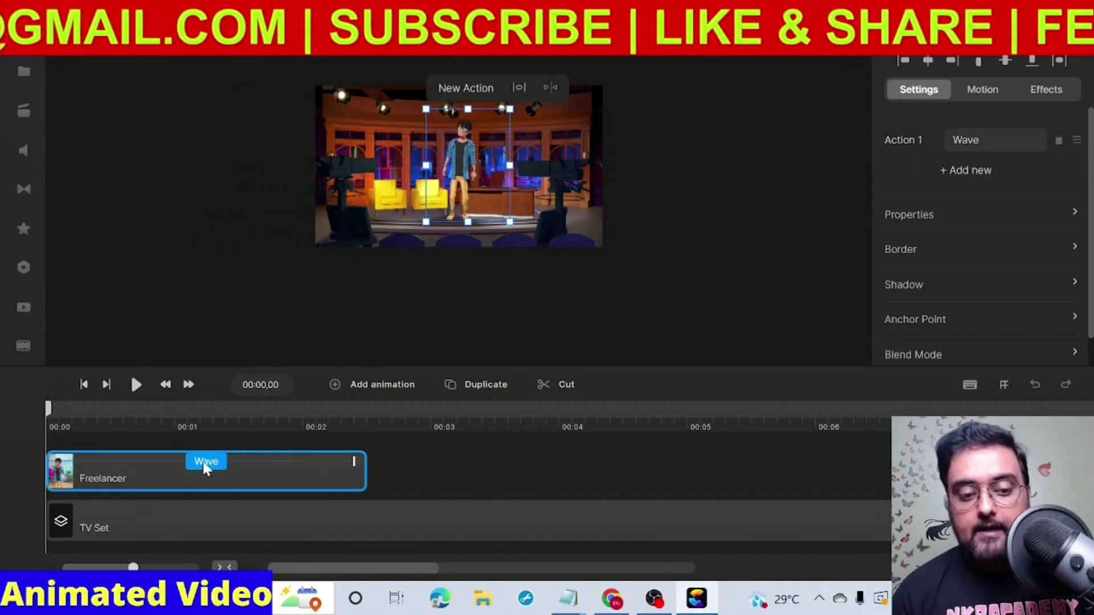
pyautogui.click(136, 385)
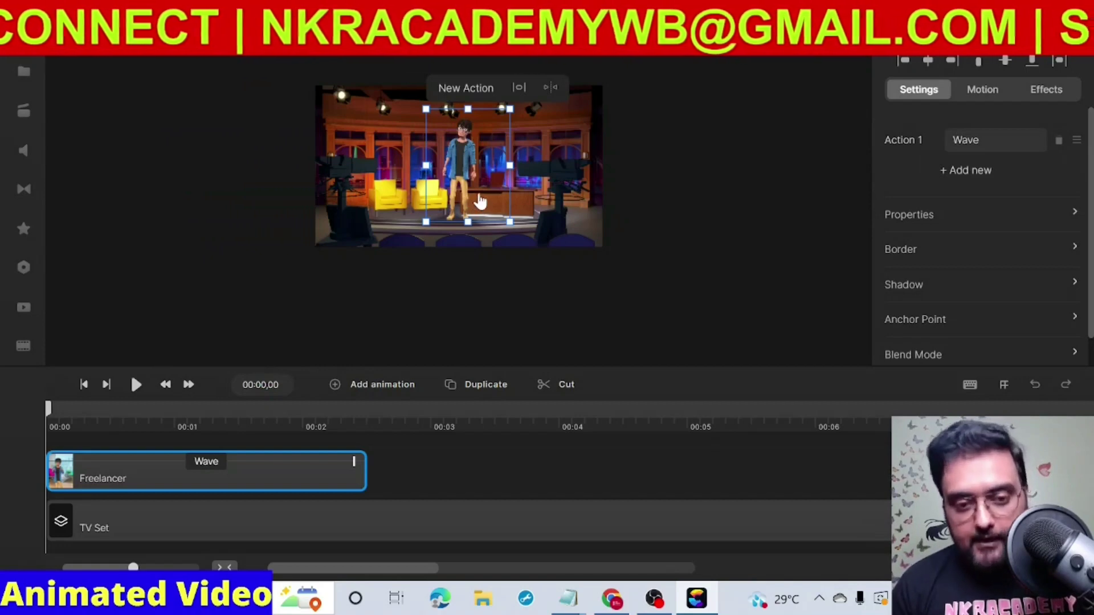
pyautogui.moveTo(479, 200); pyautogui.dragTo(643, 196)
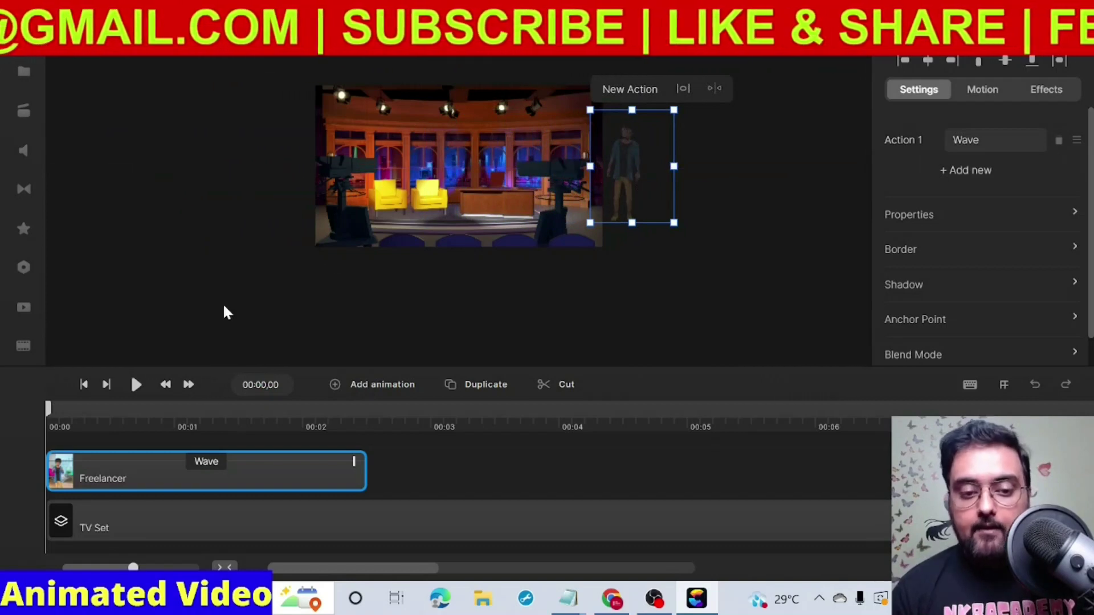
# Step: Add a position keyframe and move it to the end of the Wave clip
pyautogui.click(271, 462)
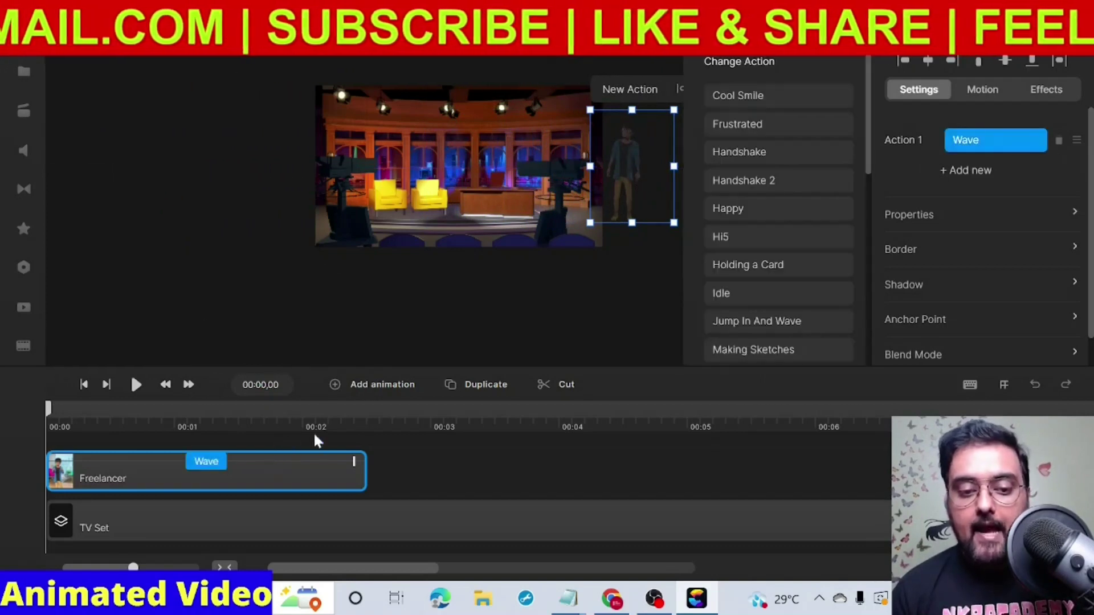
pyautogui.click(360, 388)
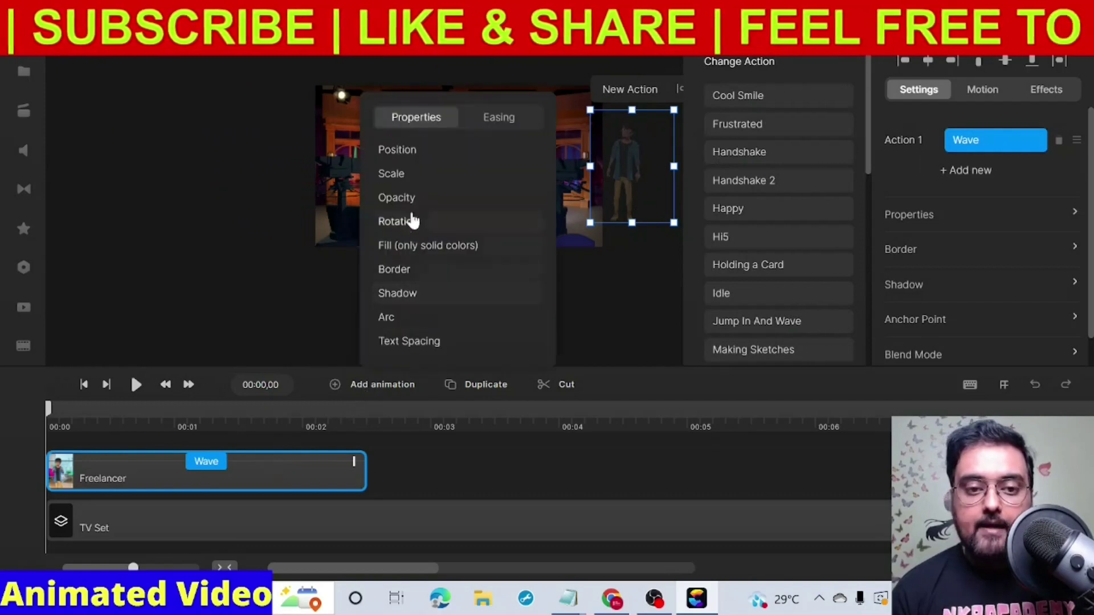
pyautogui.click(405, 163)
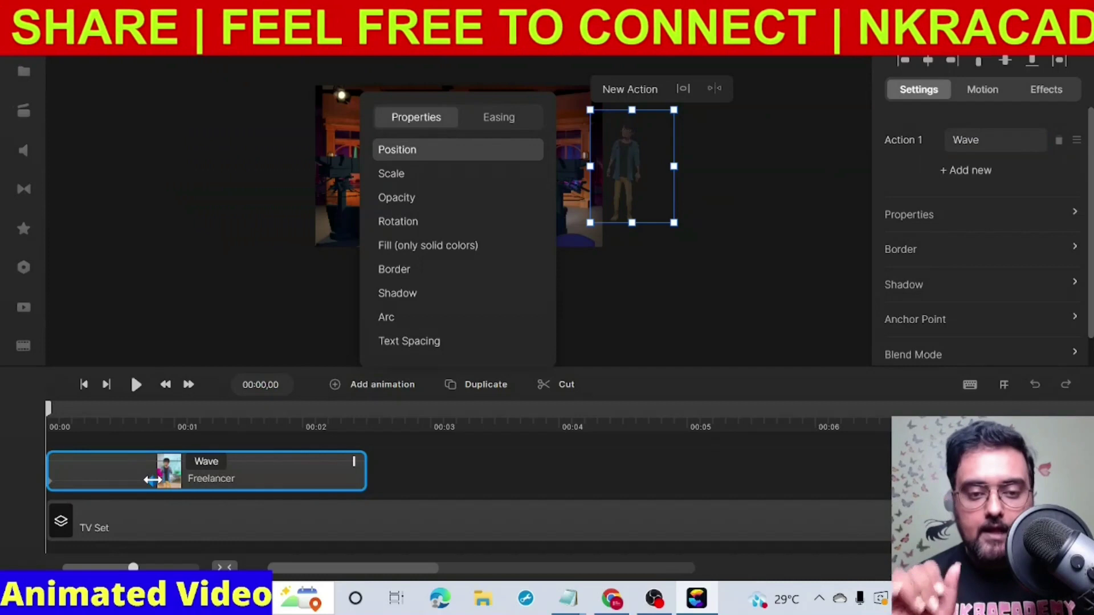
pyautogui.moveTo(152, 480); pyautogui.dragTo(192, 481)
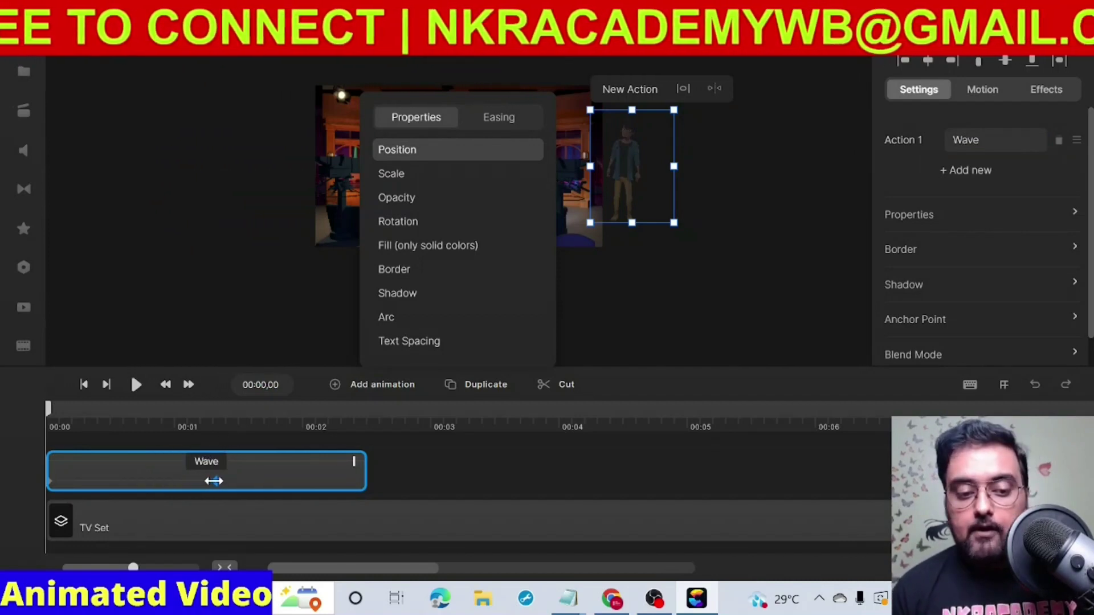
pyautogui.moveTo(269, 482); pyautogui.dragTo(353, 484)
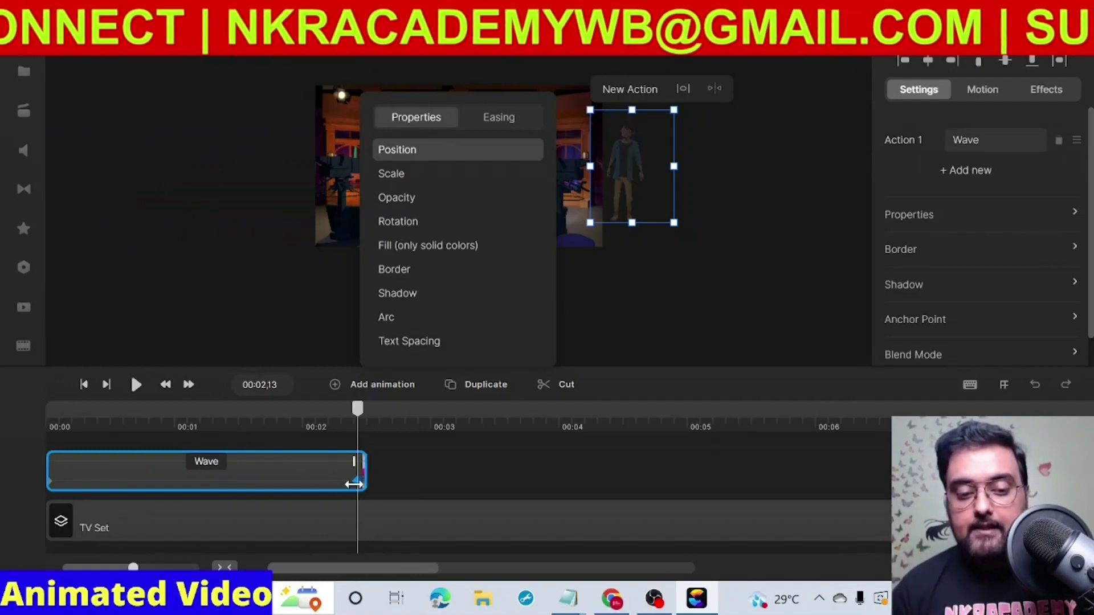
pyautogui.click(279, 437)
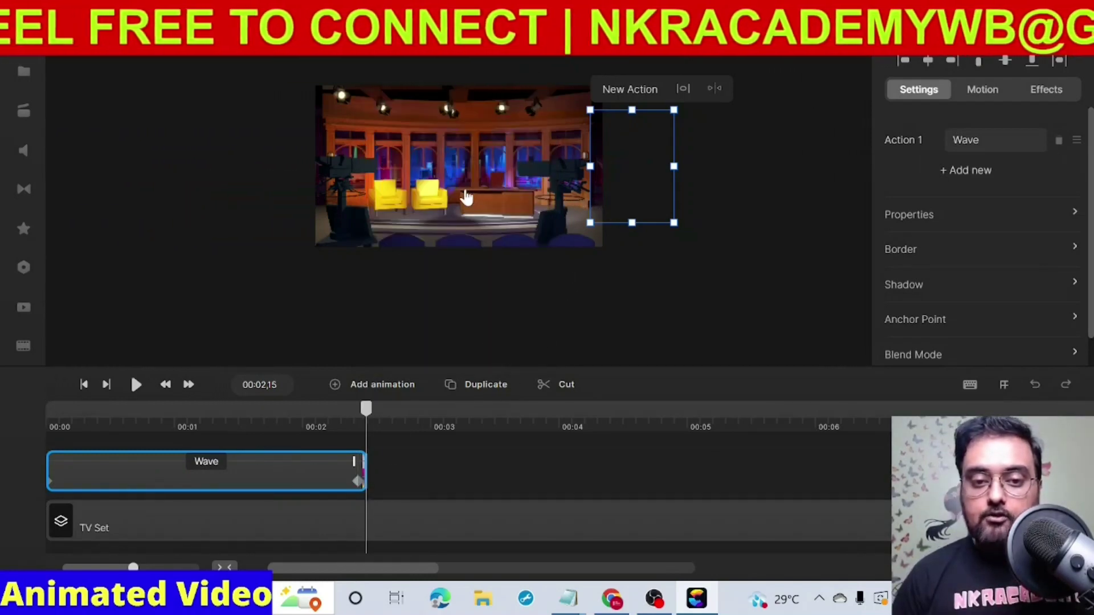
# Step: Move the Freelancer to centre stage at that keyframe, then rewind and preview
pyautogui.click(599, 211)
pyautogui.moveTo(598, 211); pyautogui.dragTo(438, 193)
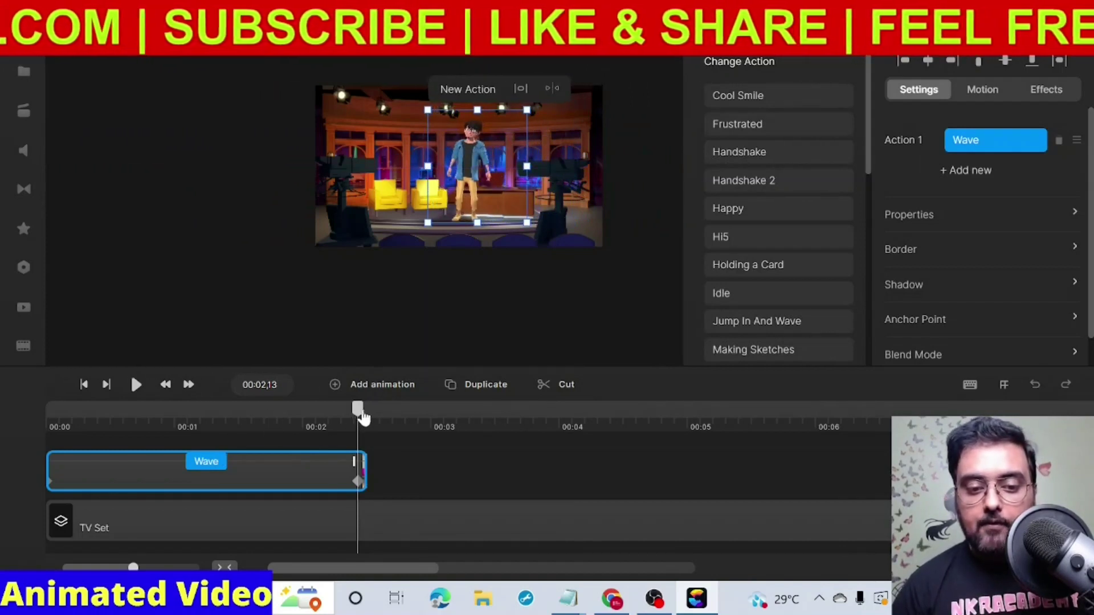
pyautogui.moveTo(358, 411); pyautogui.dragTo(47, 419)
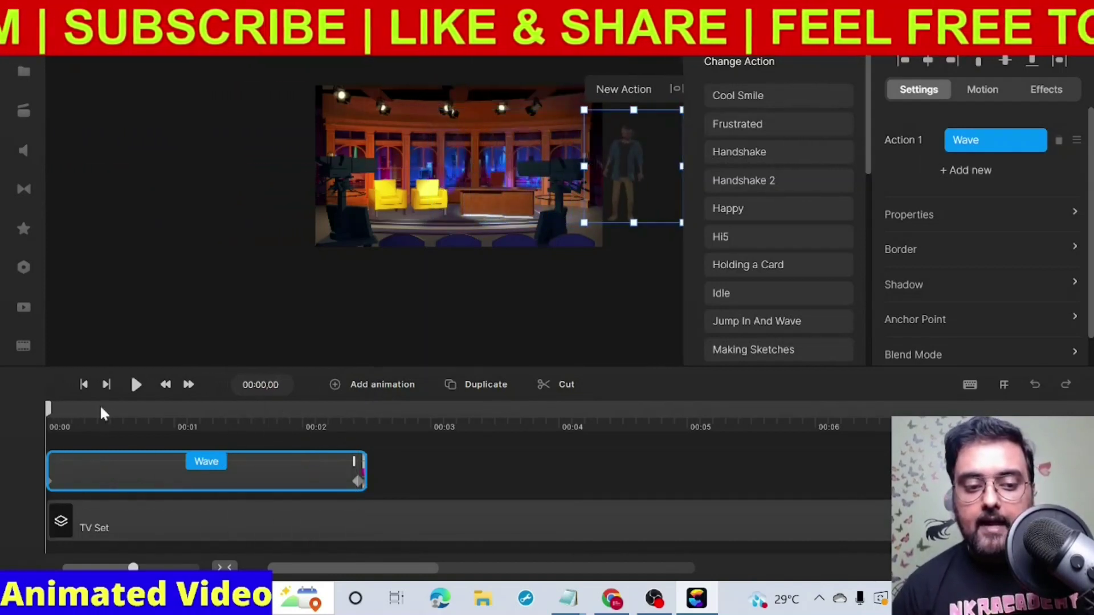
pyautogui.click(135, 386)
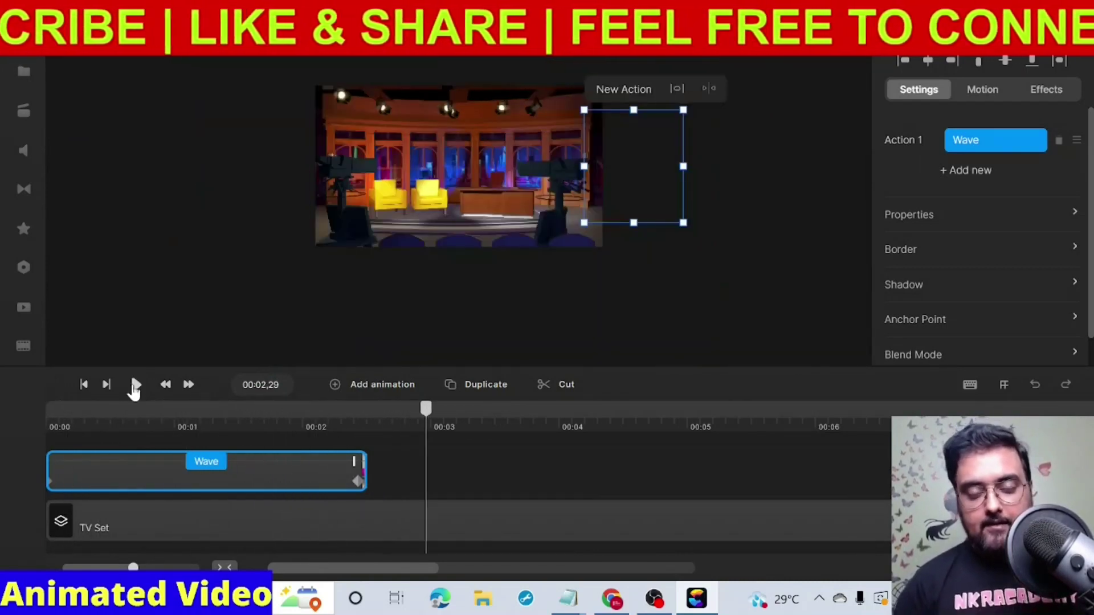
pyautogui.click(173, 413)
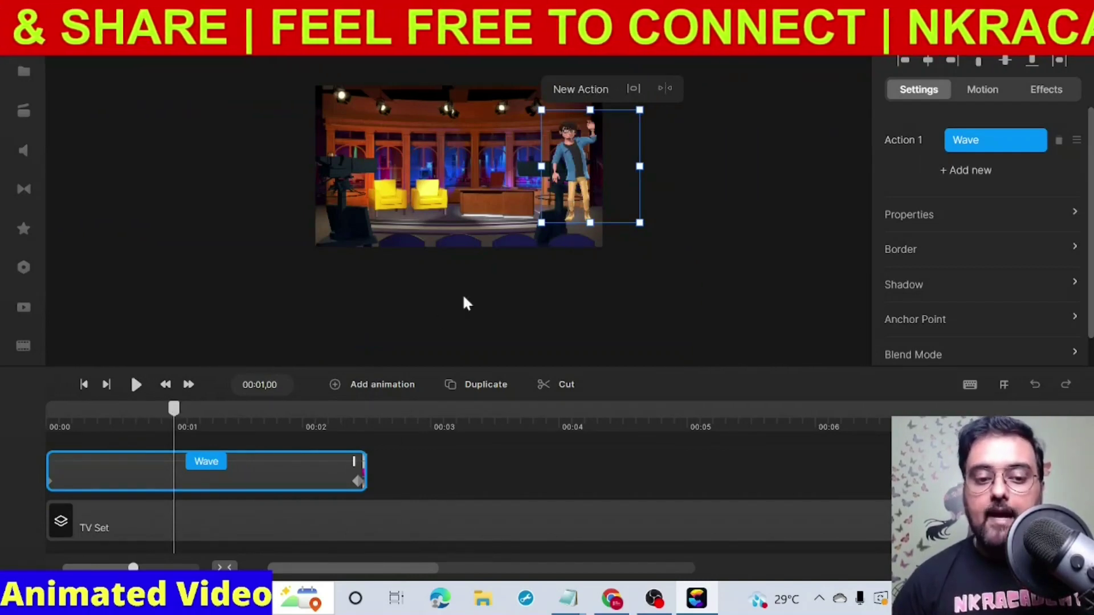
# Step: Replace the Freelancer's first action, Wave, with Walking and preview the walk-in
pyautogui.click(973, 153)
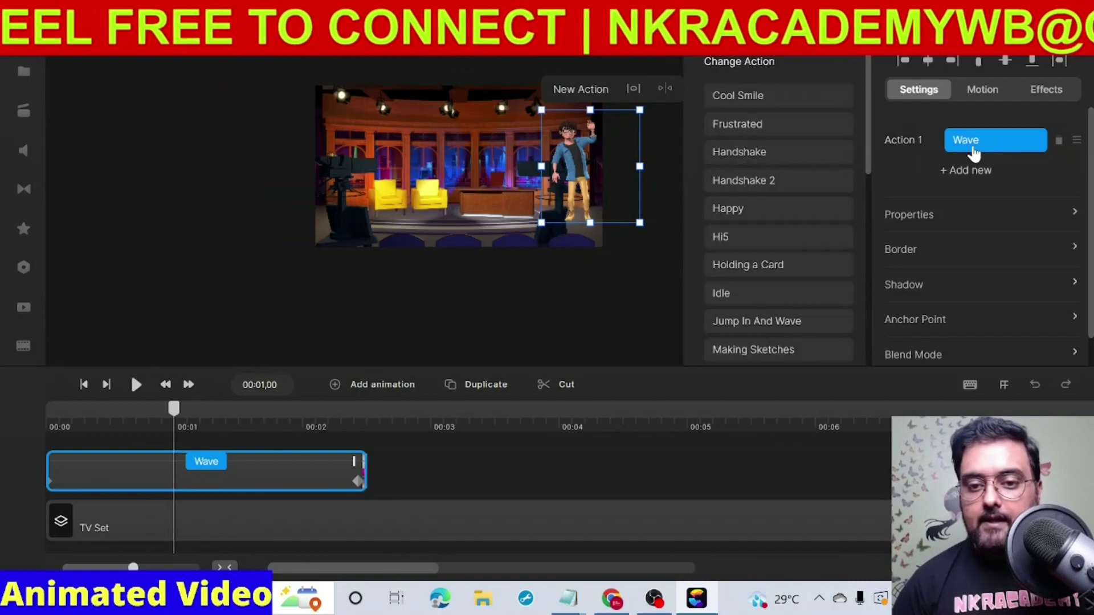
pyautogui.moveTo(869, 157); pyautogui.dragTo(867, 326)
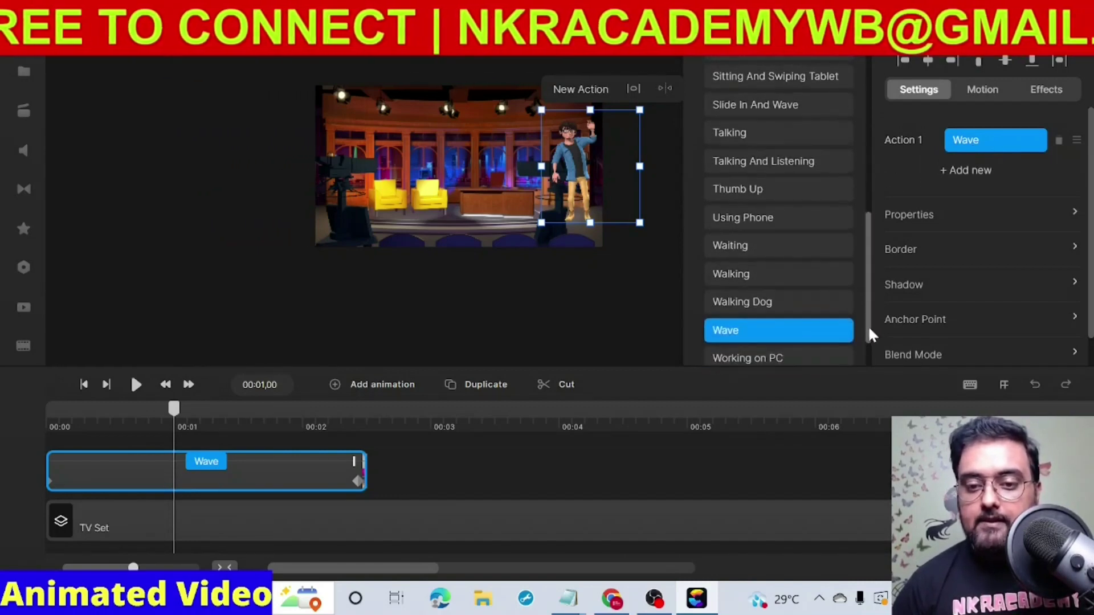
pyautogui.click(775, 276)
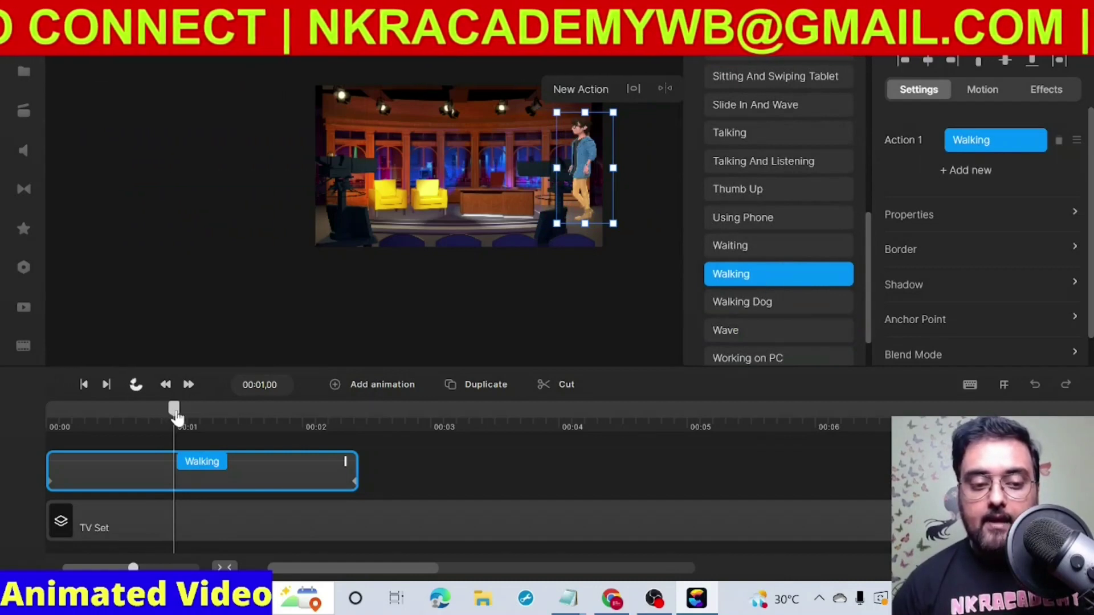
pyautogui.click(53, 419)
pyautogui.moveTo(52, 419); pyautogui.dragTo(48, 419)
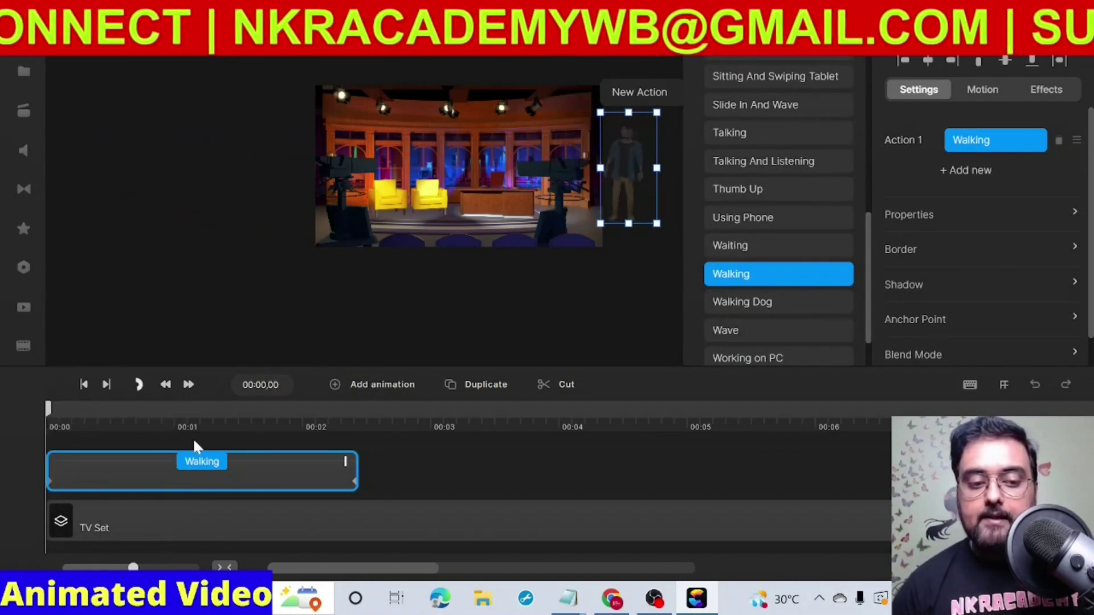
pyautogui.click(135, 384)
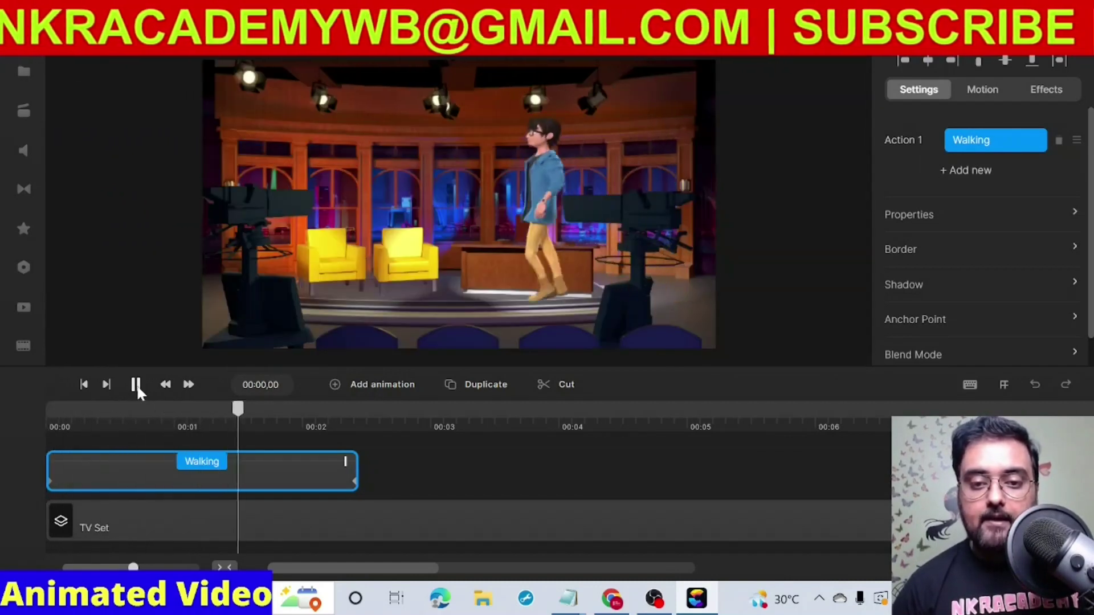
pyautogui.click(135, 384)
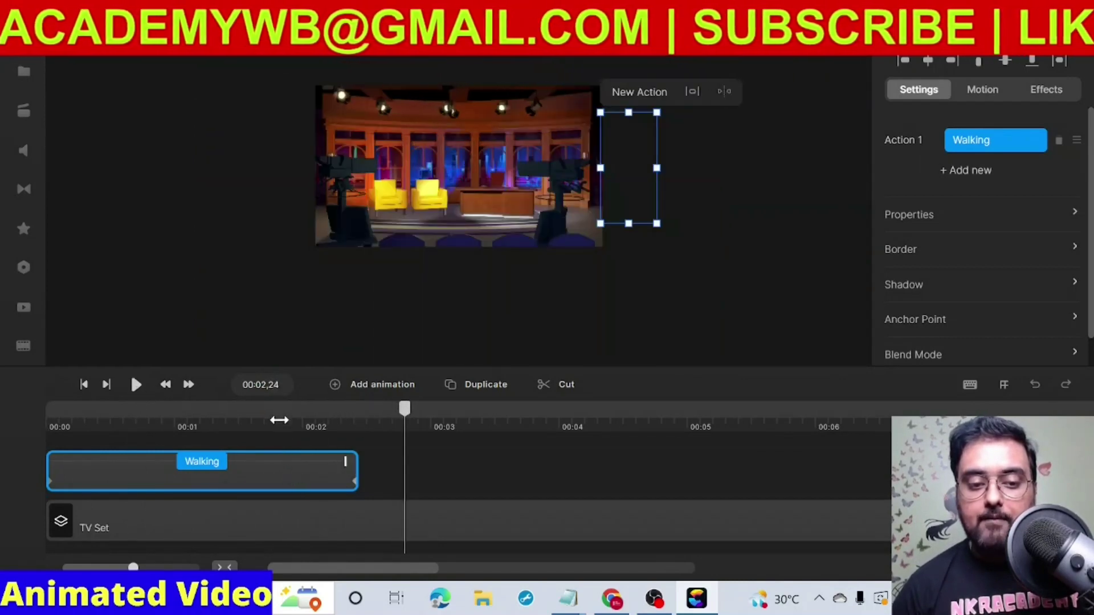
pyautogui.click(297, 484)
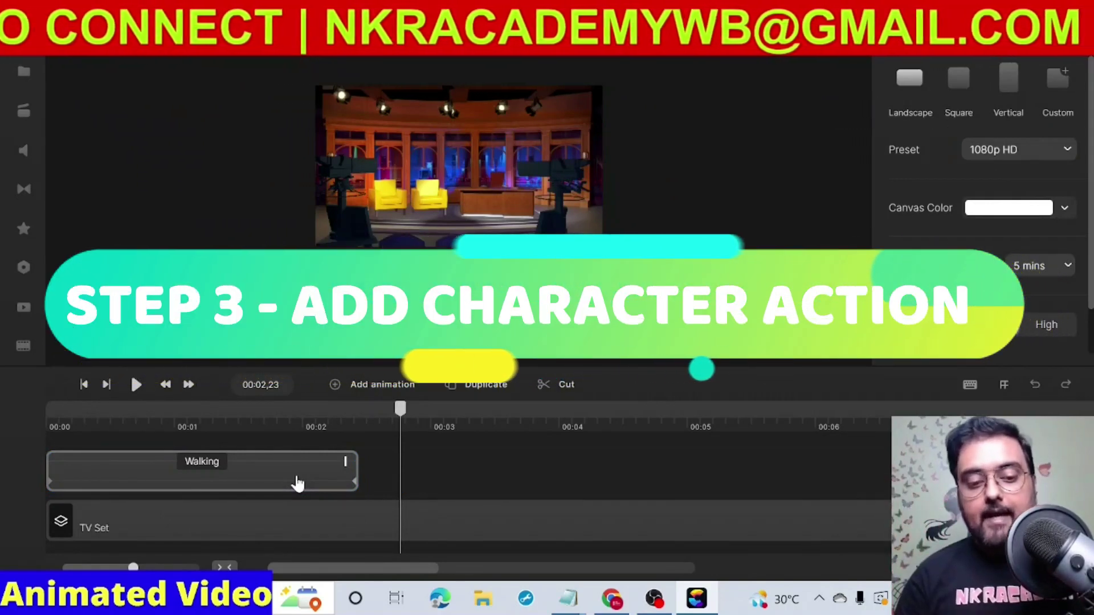
# Step: Add Wave as a second action after Walking and preview the walk-then-wave sequence
pyautogui.click(298, 483)
pyautogui.click(264, 472)
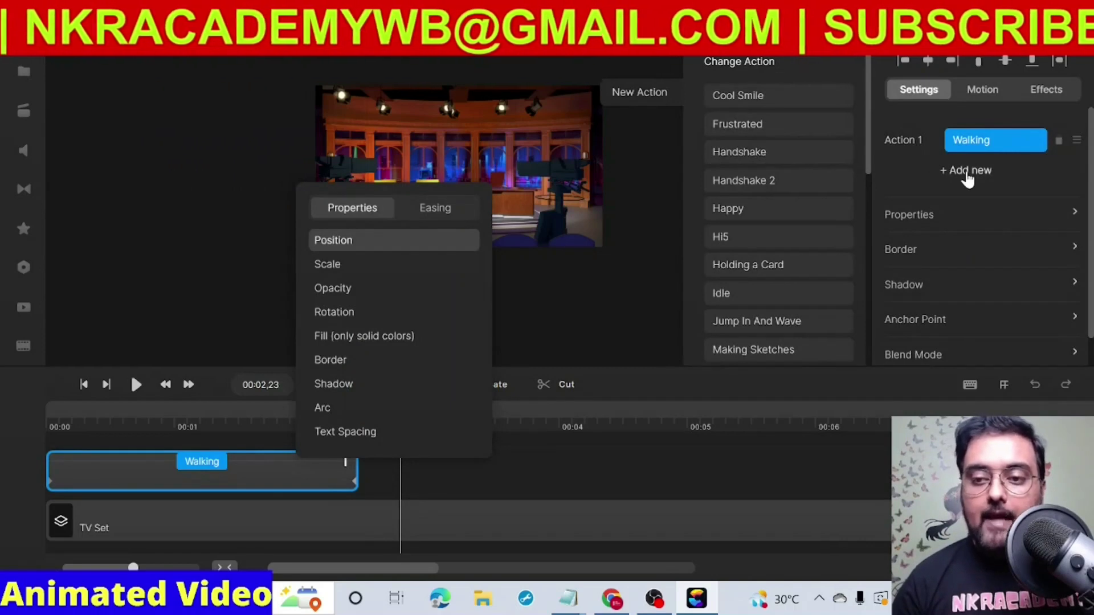
pyautogui.click(967, 171)
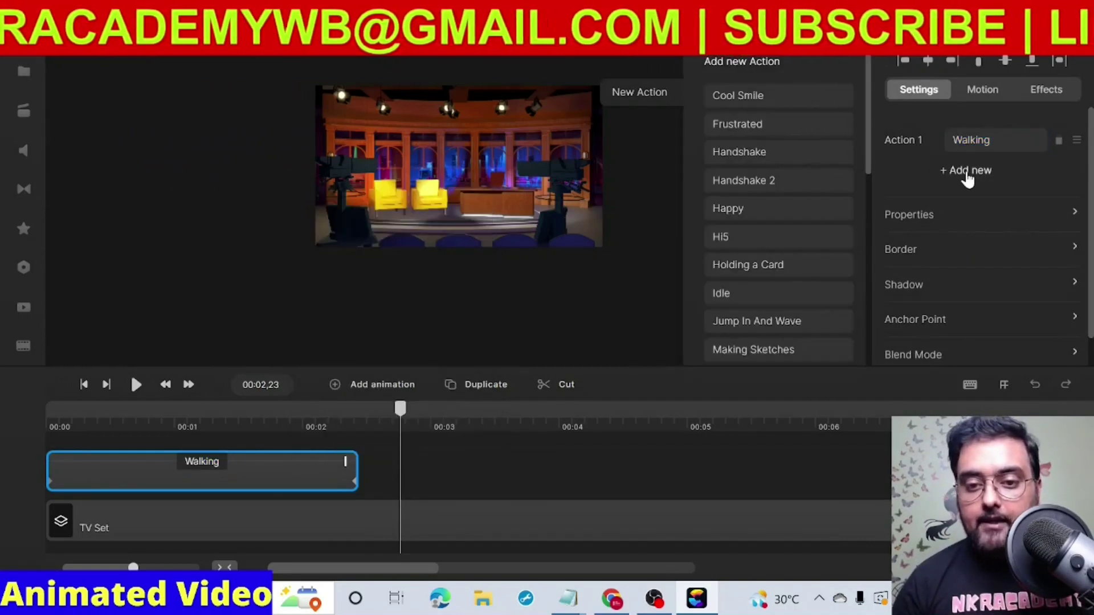
pyautogui.moveTo(869, 161); pyautogui.dragTo(871, 320)
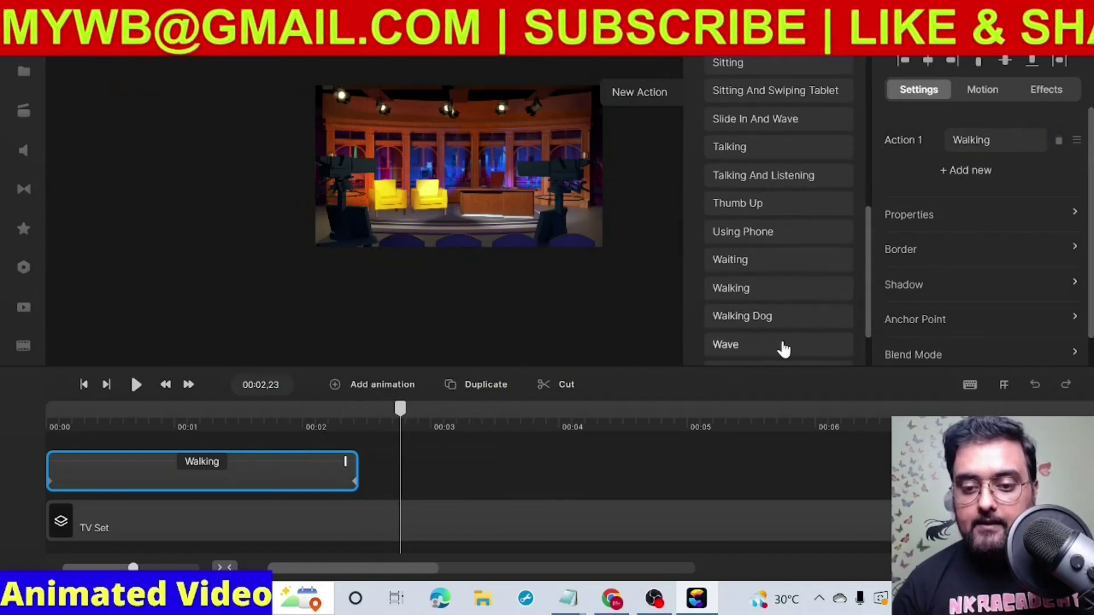
pyautogui.click(784, 346)
pyautogui.moveTo(401, 421); pyautogui.dragTo(5, 418)
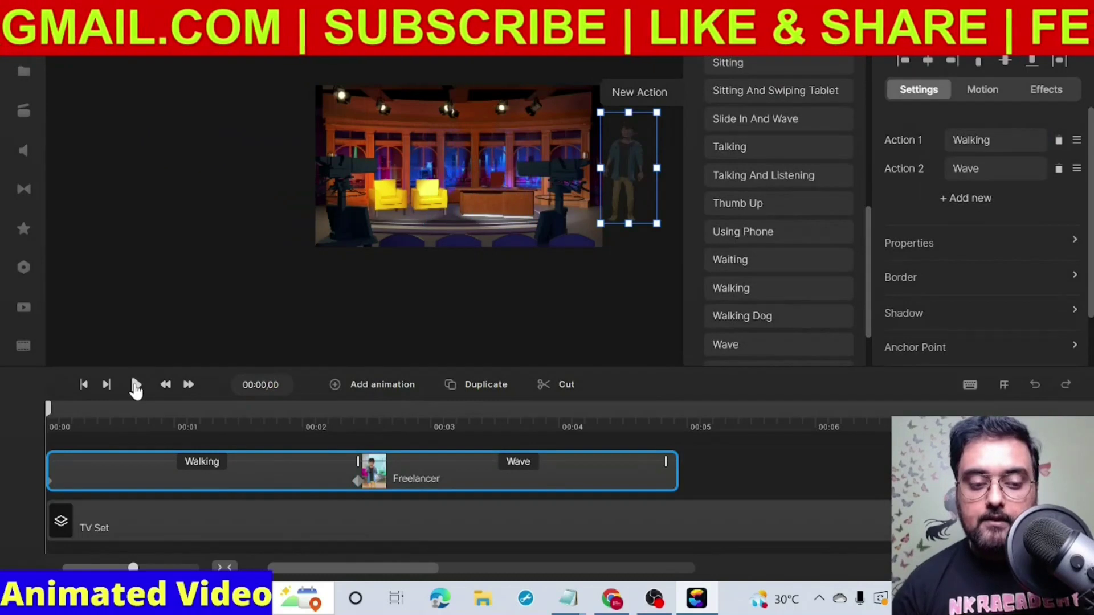
pyautogui.click(135, 387)
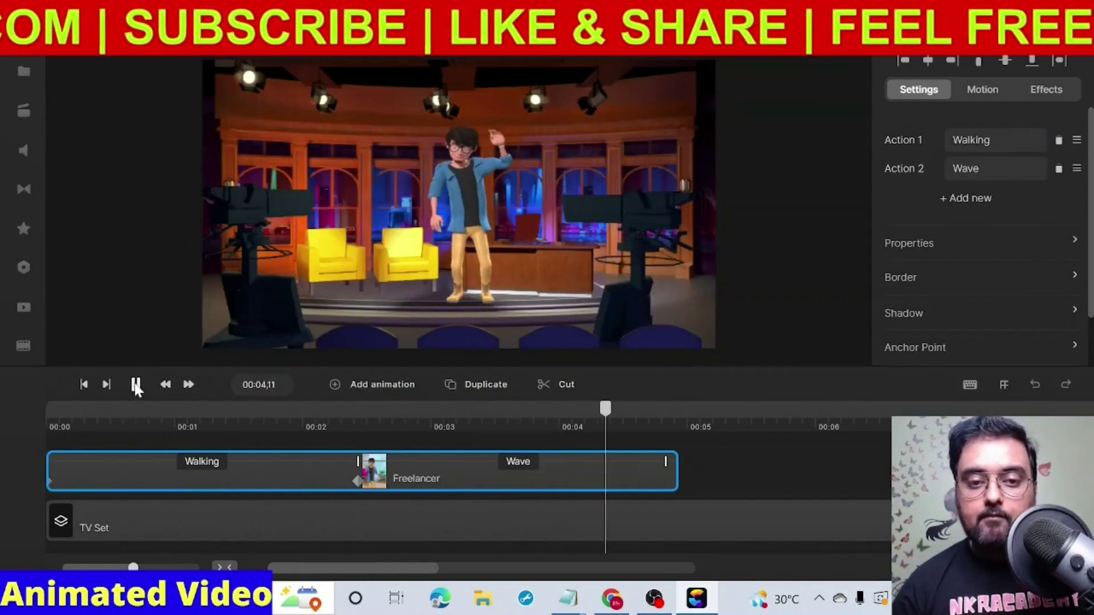
pyautogui.click(136, 386)
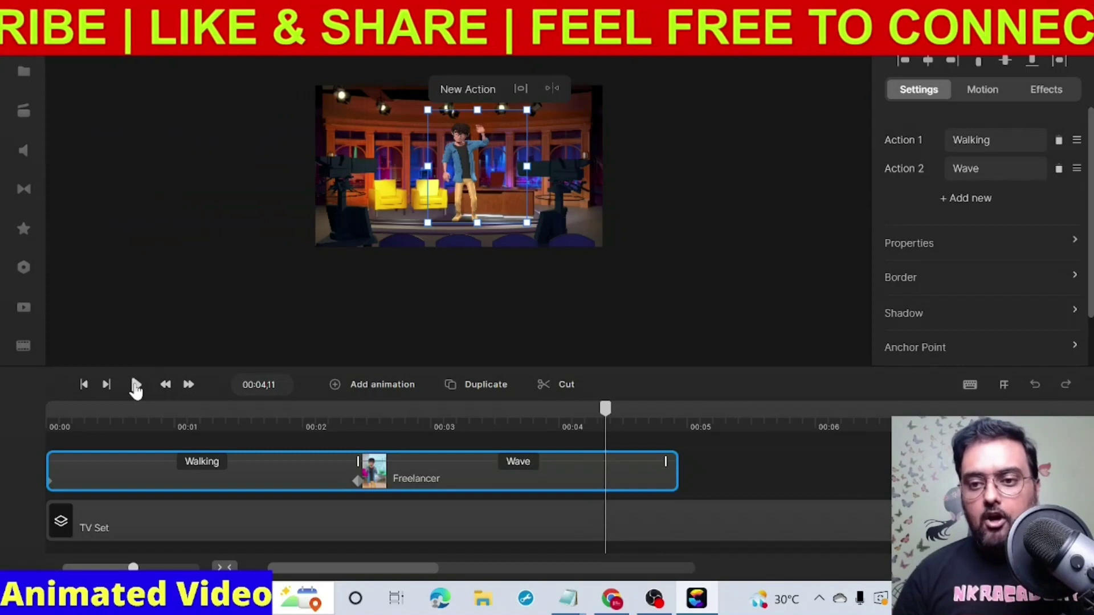
# Step: Add Talking as a third action after Wave and preview the walk, wave and talk
pyautogui.click(959, 201)
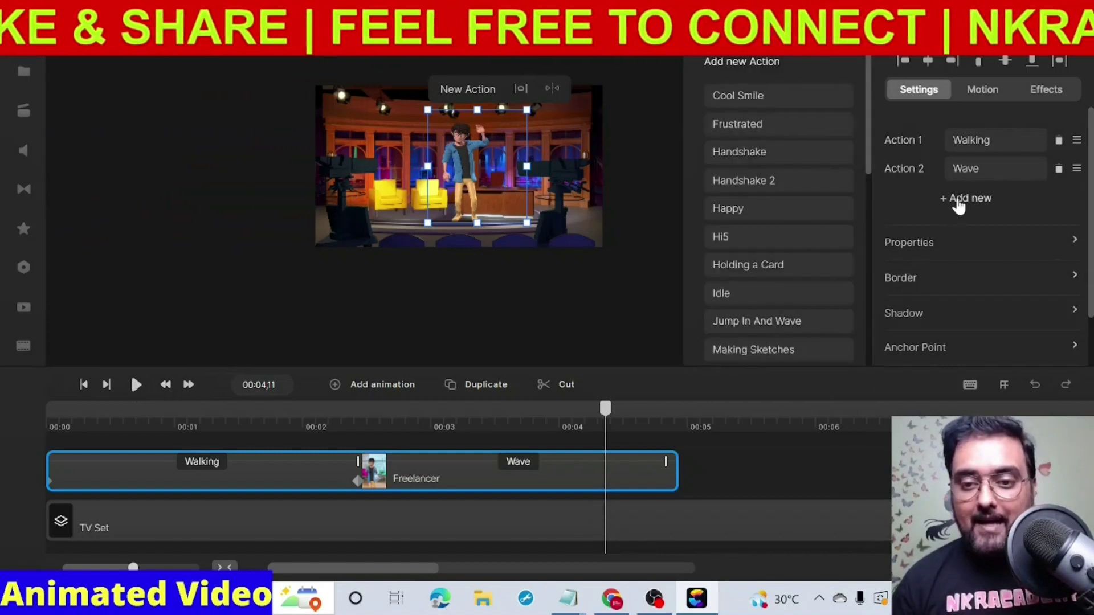
pyautogui.moveTo(870, 162); pyautogui.dragTo(856, 304)
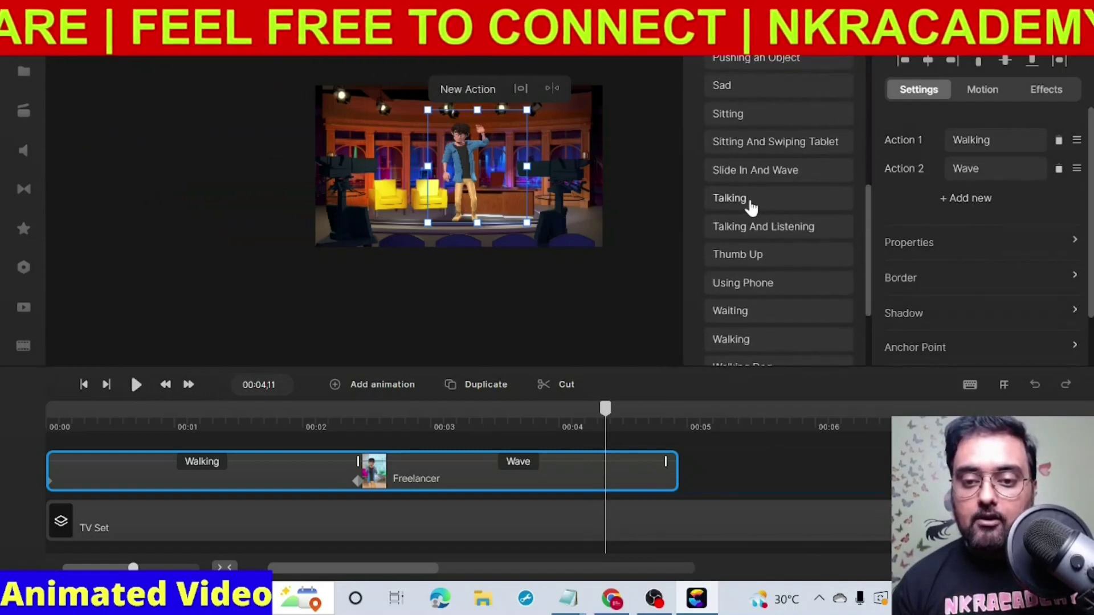
pyautogui.click(752, 202)
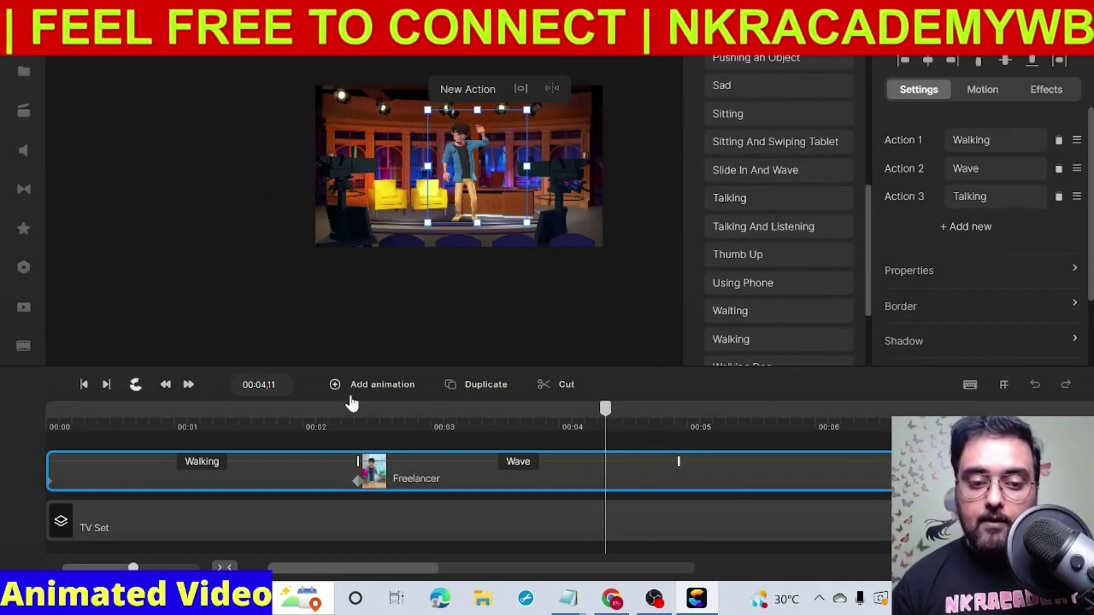
pyautogui.click(139, 385)
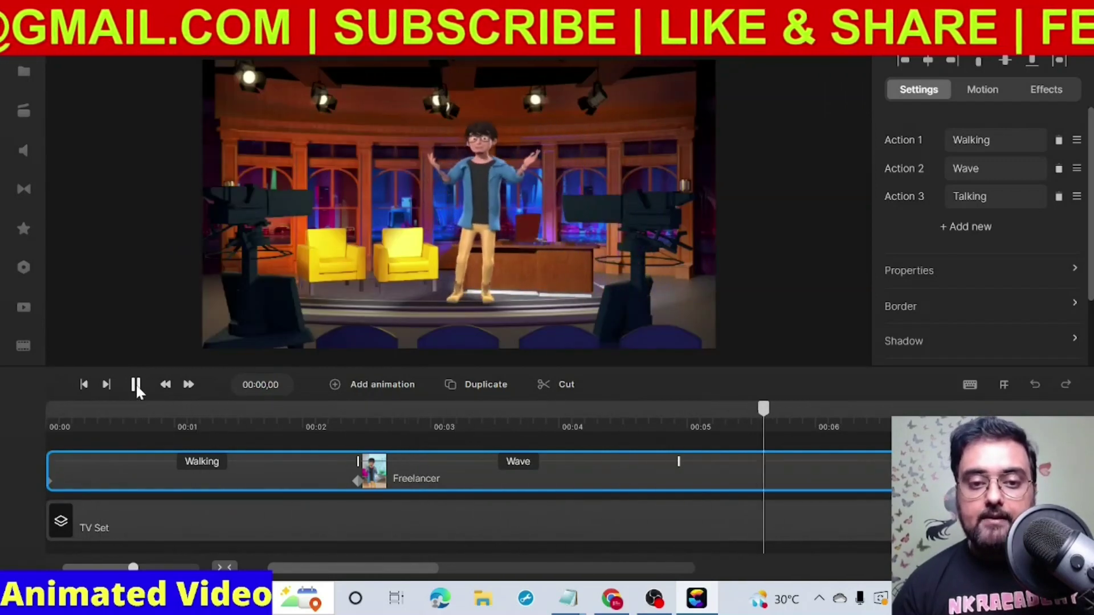
pyautogui.click(136, 384)
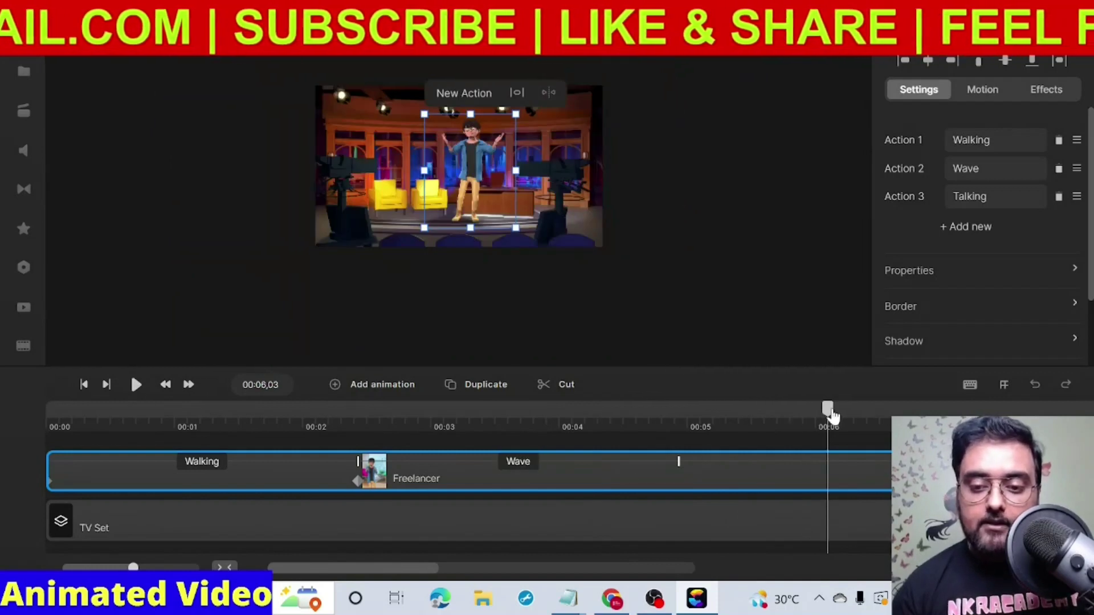
pyautogui.moveTo(831, 414); pyautogui.dragTo(720, 419)
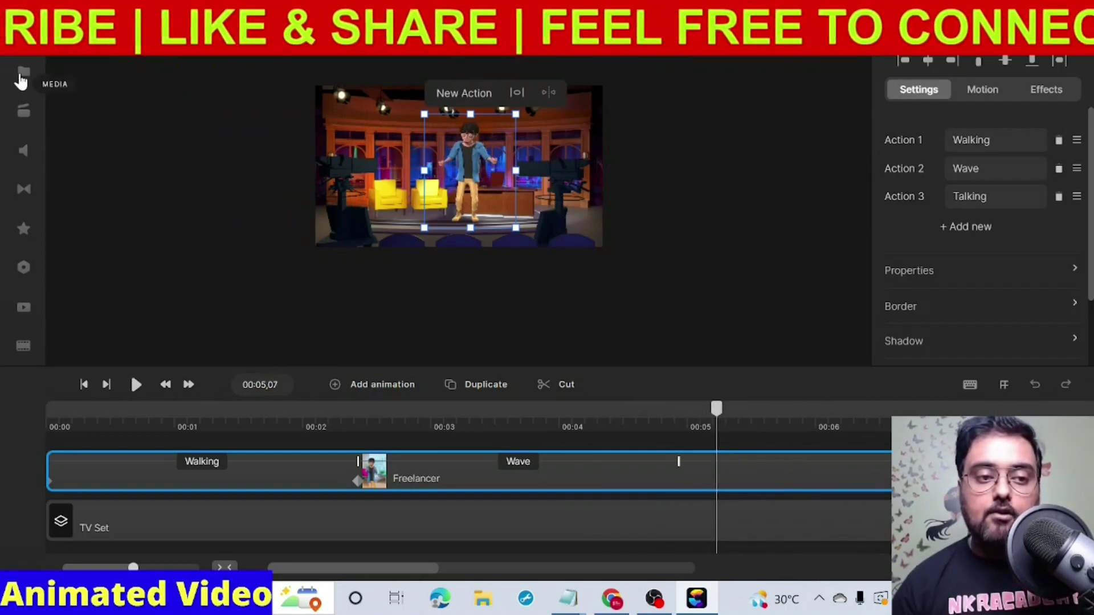
# Step: In the media library's Text to Speech generator, enter a short greeting introducing the speaker
pyautogui.click(21, 80)
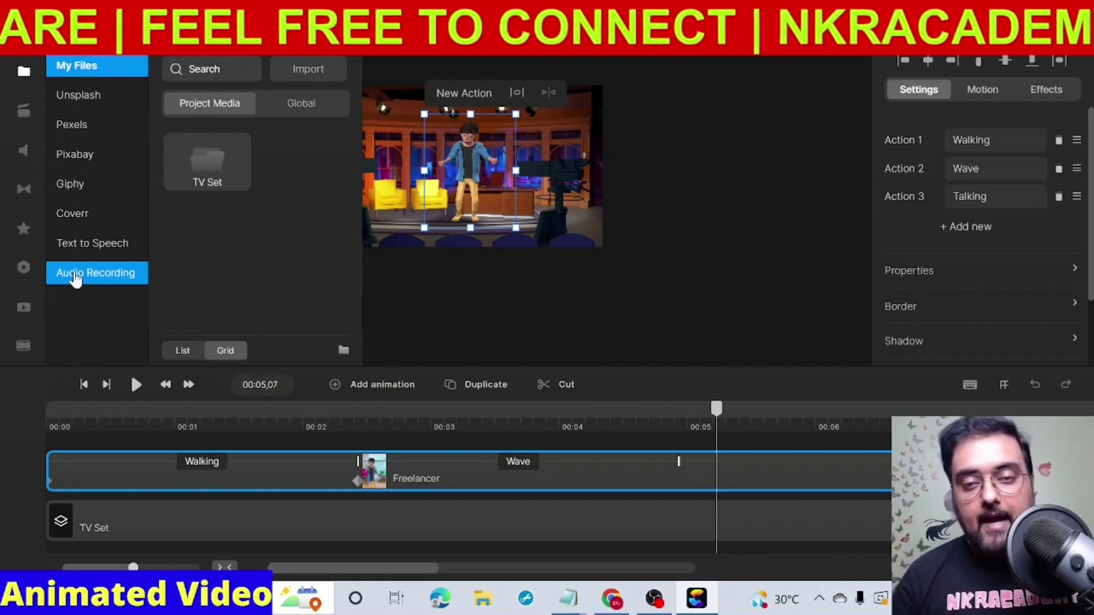
pyautogui.click(89, 245)
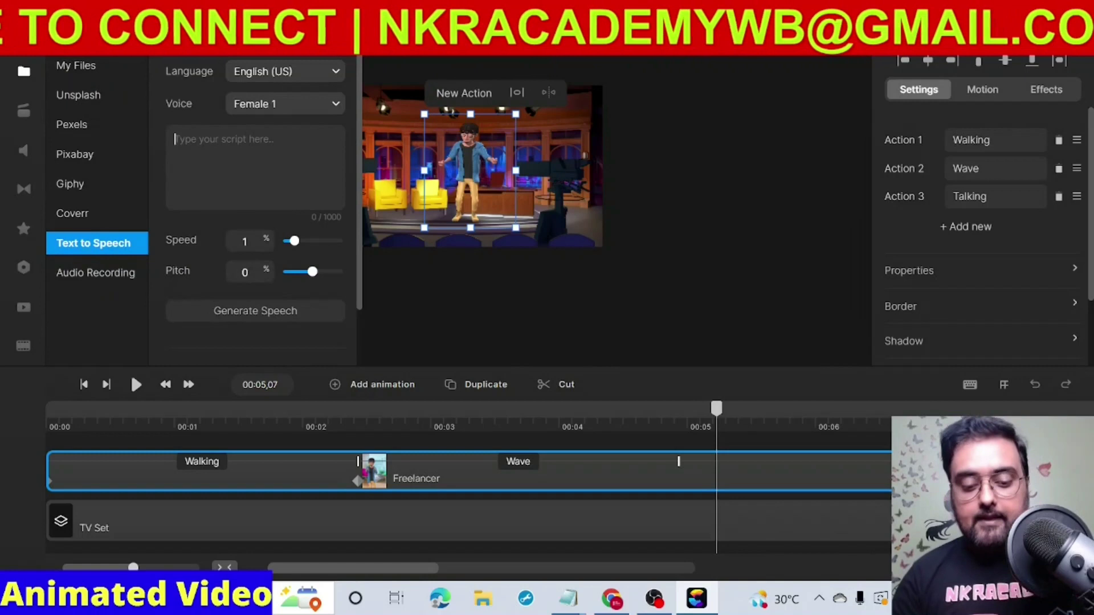
pyautogui.write('Hi')
pyautogui.write('Th')
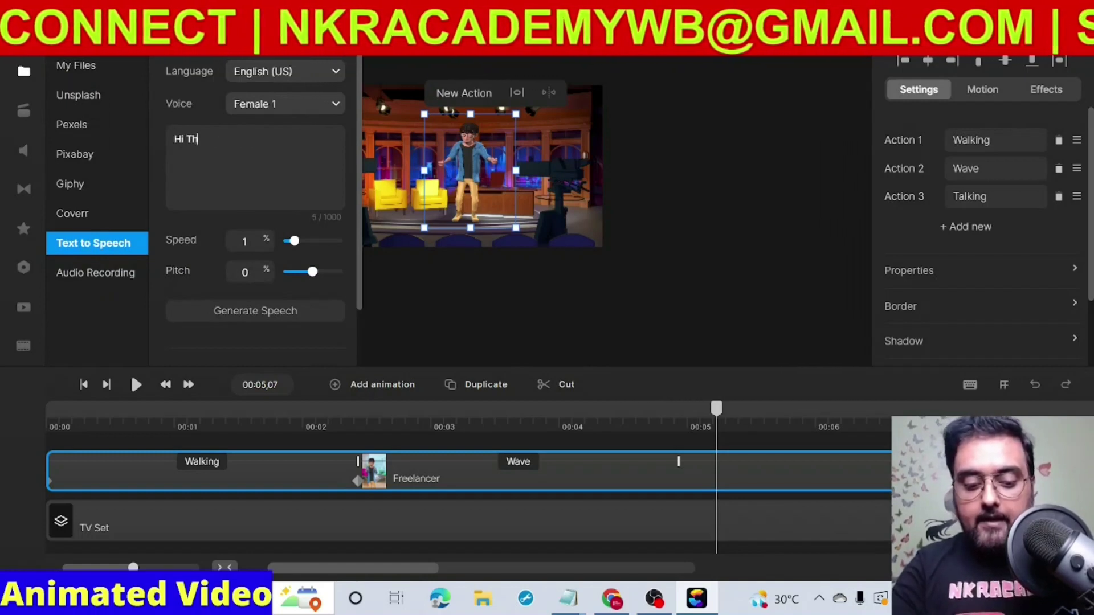
pyautogui.write('ere.. ')
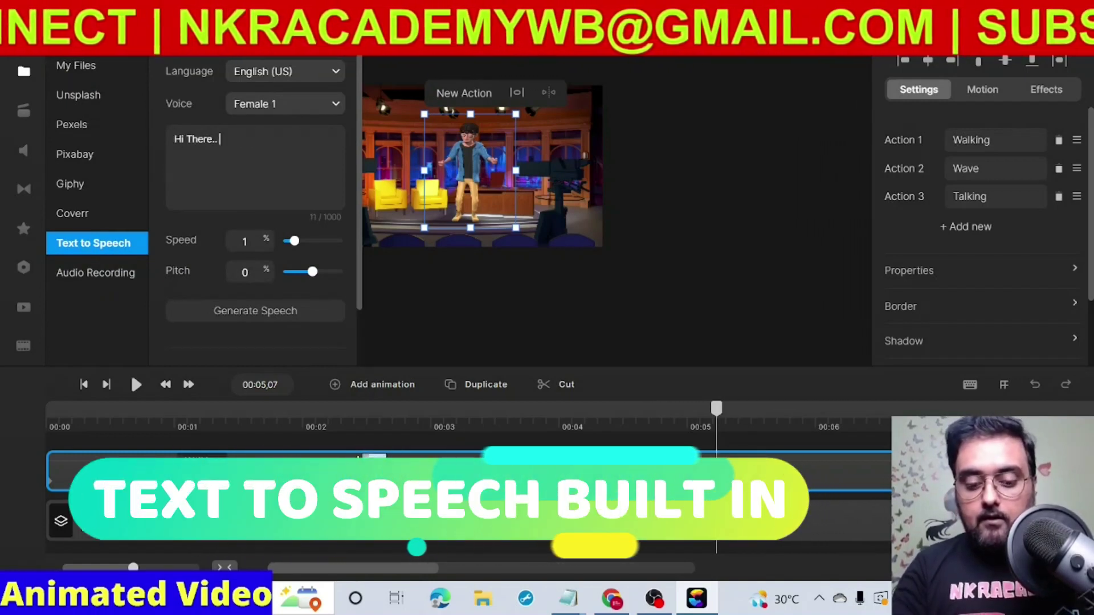
pyautogui.write('This is sayan.')
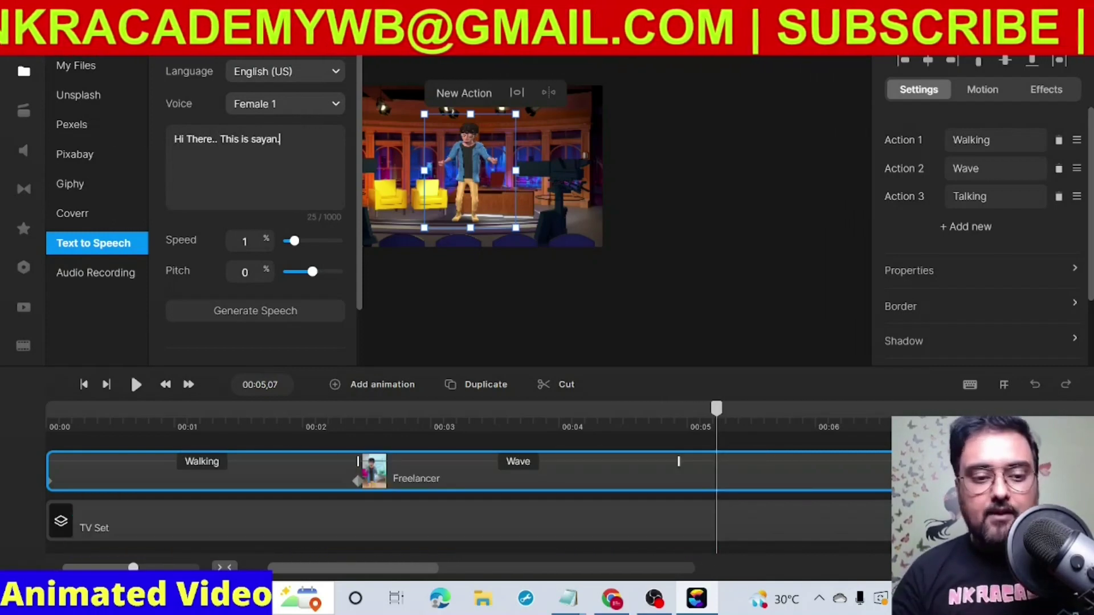
# Step: Generate the greeting in the Male 7 voice at speed 1.2 and import it to media
pyautogui.click(335, 105)
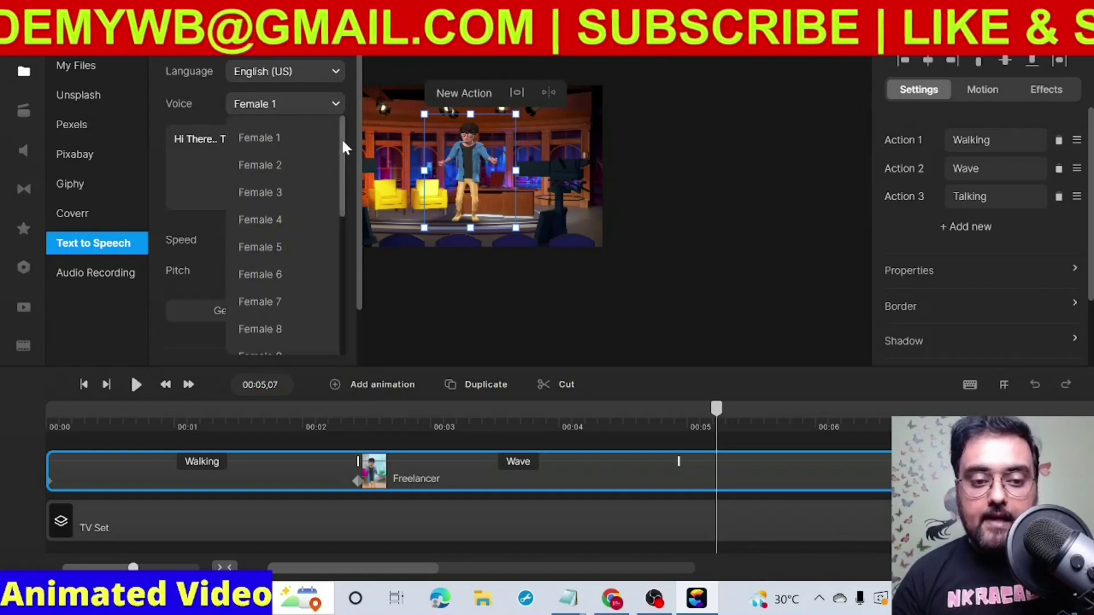
pyautogui.moveTo(341, 146); pyautogui.dragTo(340, 257)
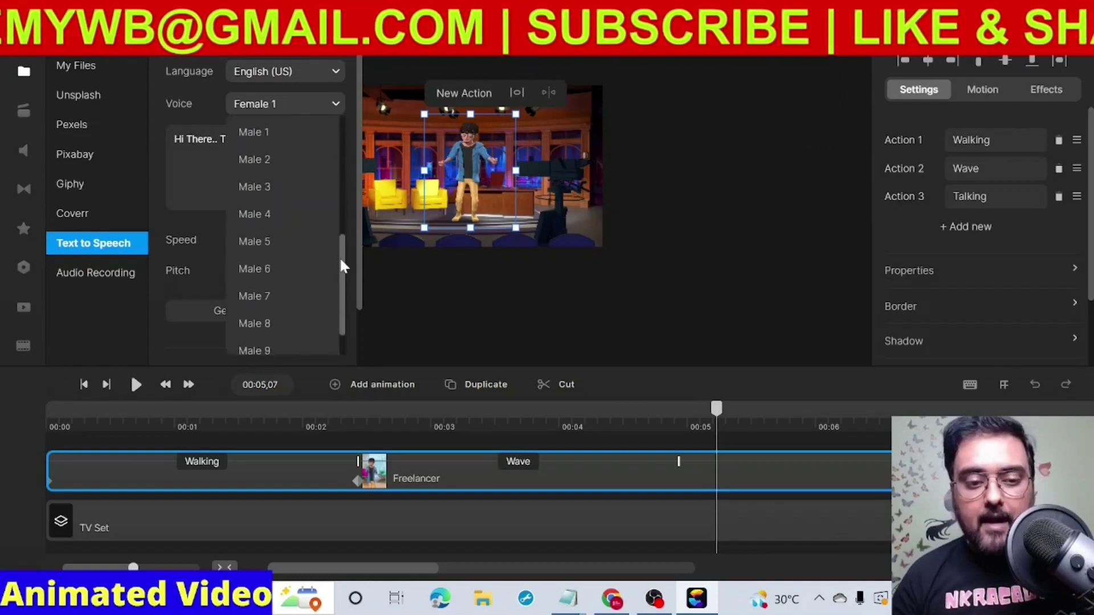
pyautogui.click(269, 297)
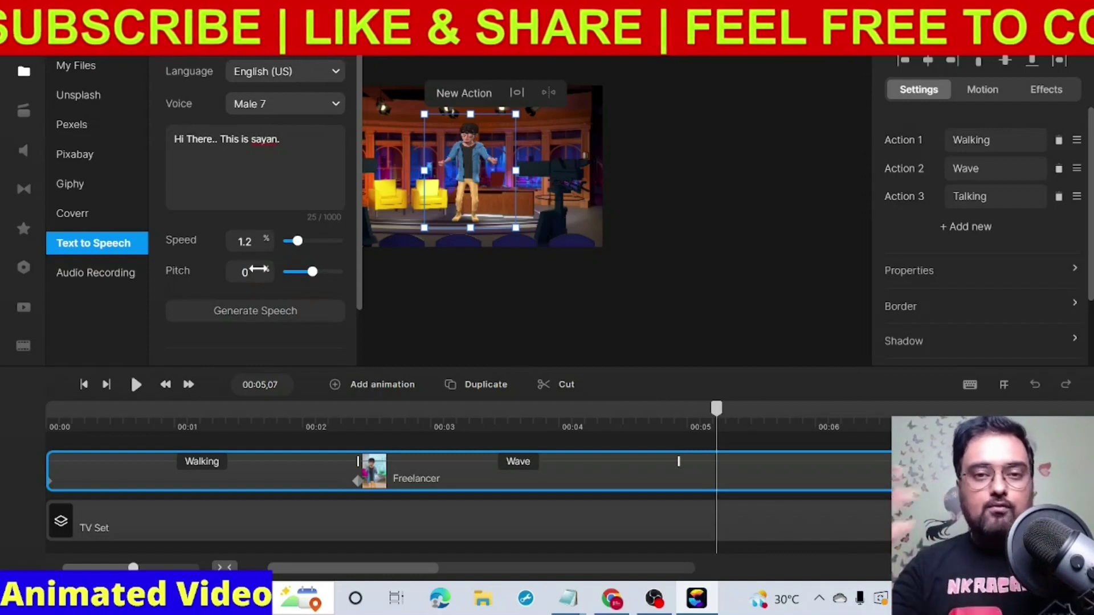
pyautogui.click(257, 314)
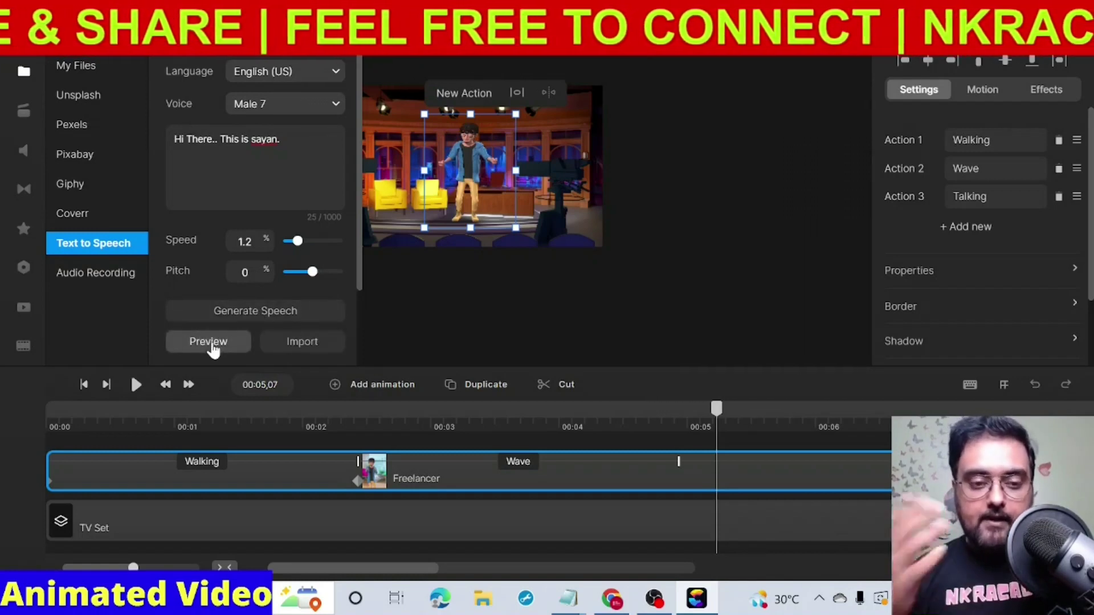
pyautogui.click(303, 342)
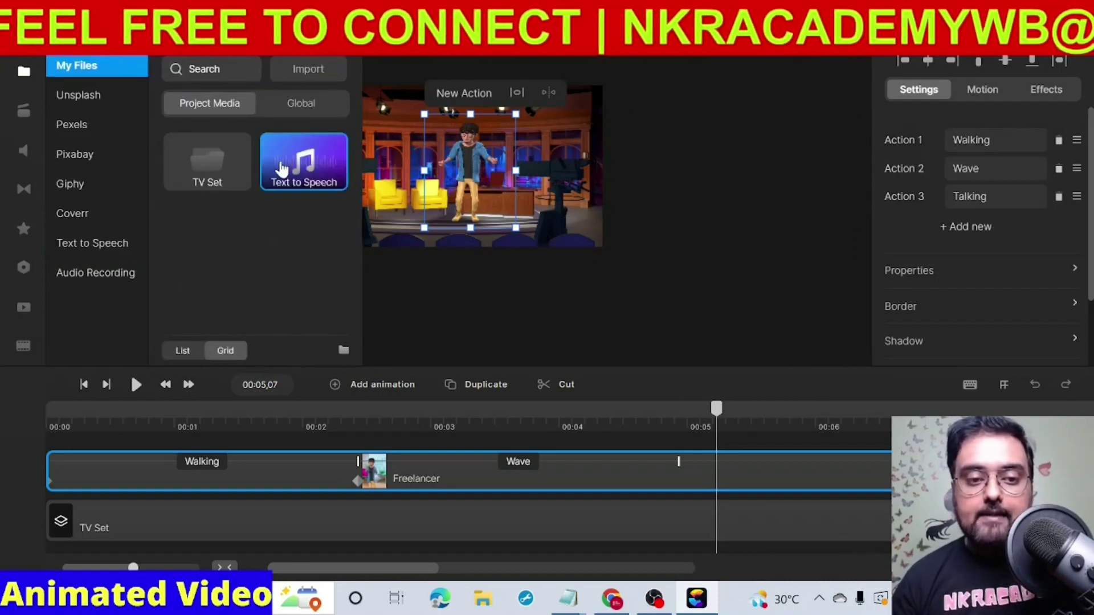
# Step: Drop the Text to Speech clip from My Files onto the timeline at about 00:05
pyautogui.moveTo(303, 167); pyautogui.dragTo(718, 423)
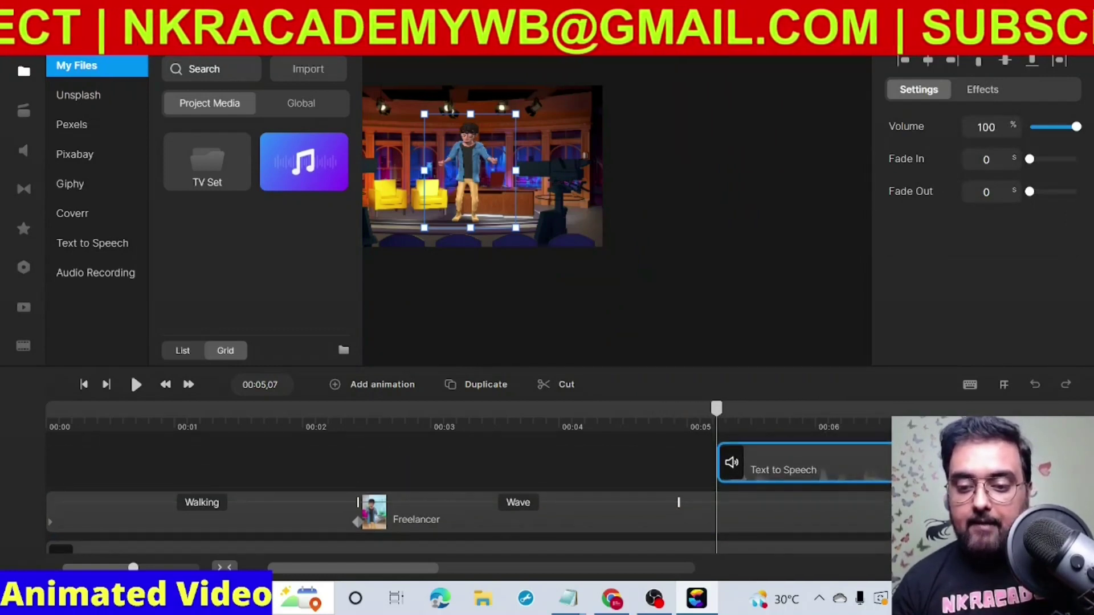
pyautogui.scroll(-2, 467, 493)
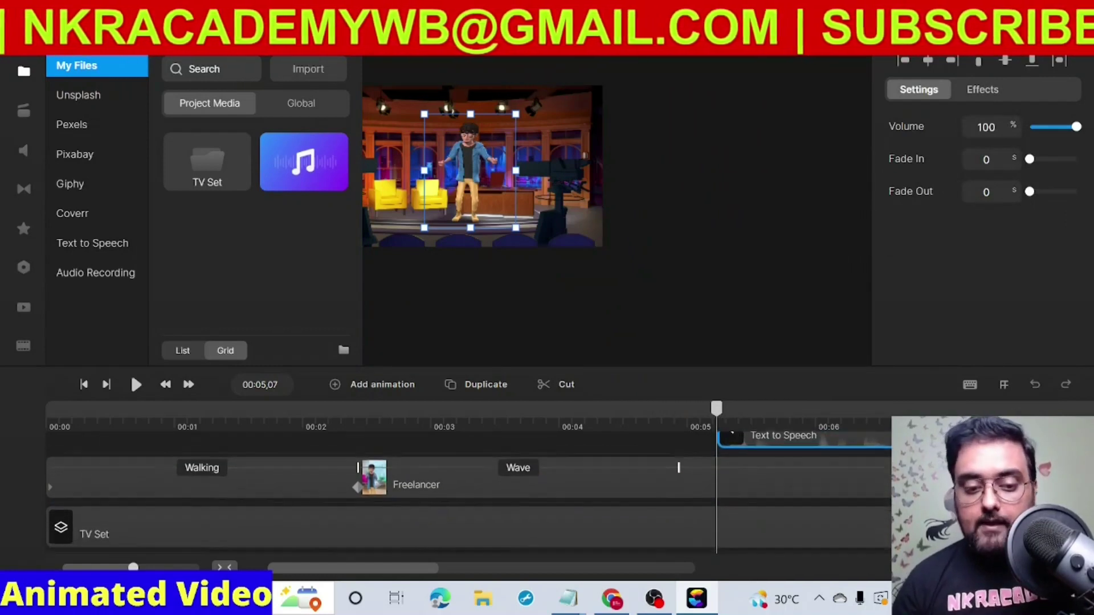
pyautogui.scroll(1, 468, 484)
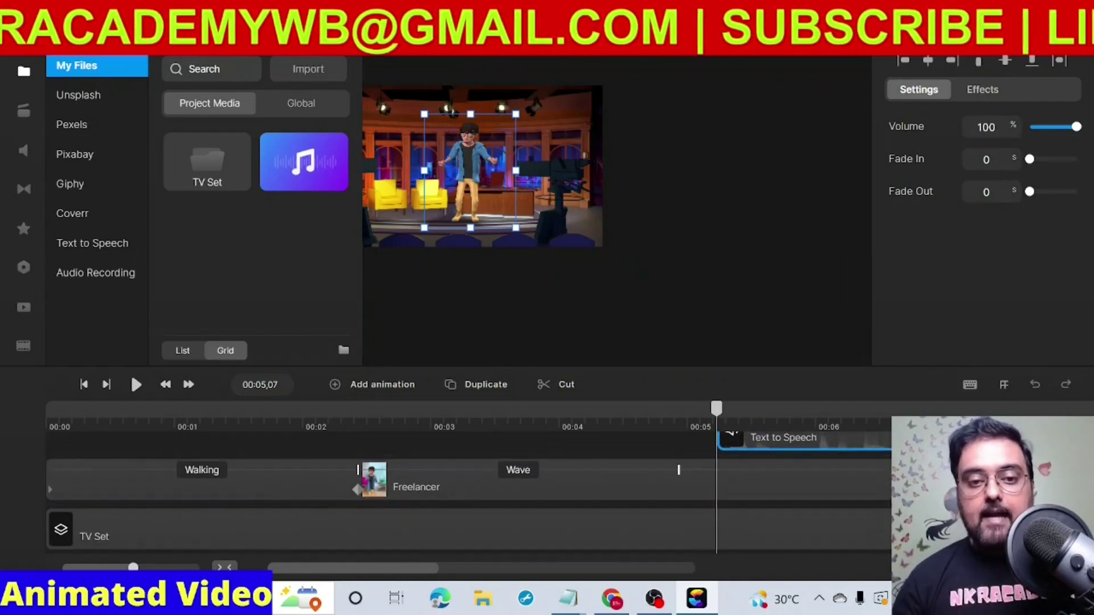
pyautogui.scroll(1, 468, 490)
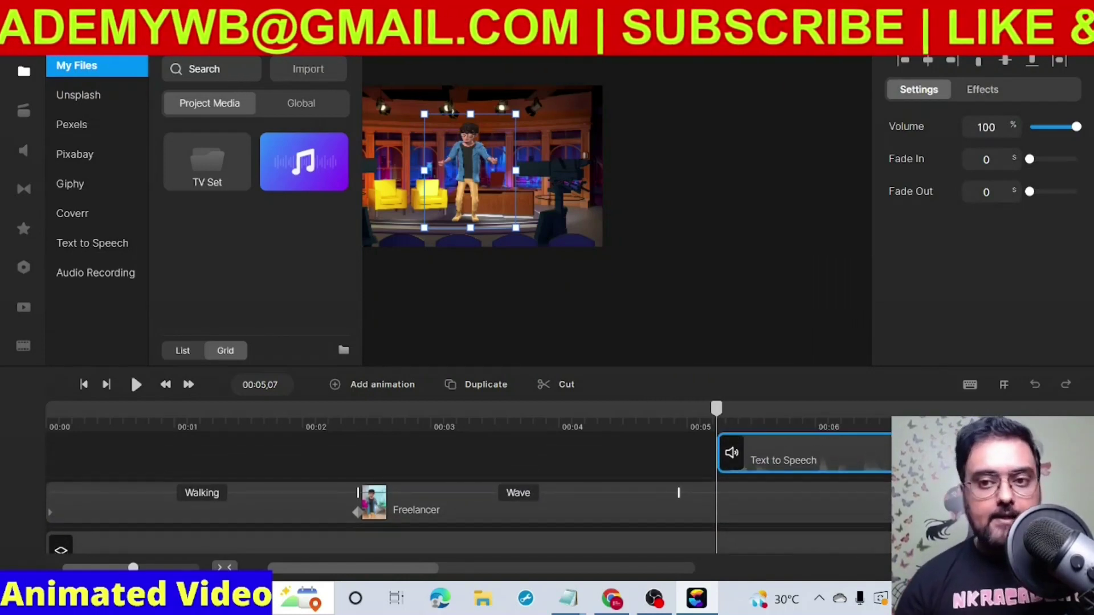
pyautogui.scroll(2, 467, 496)
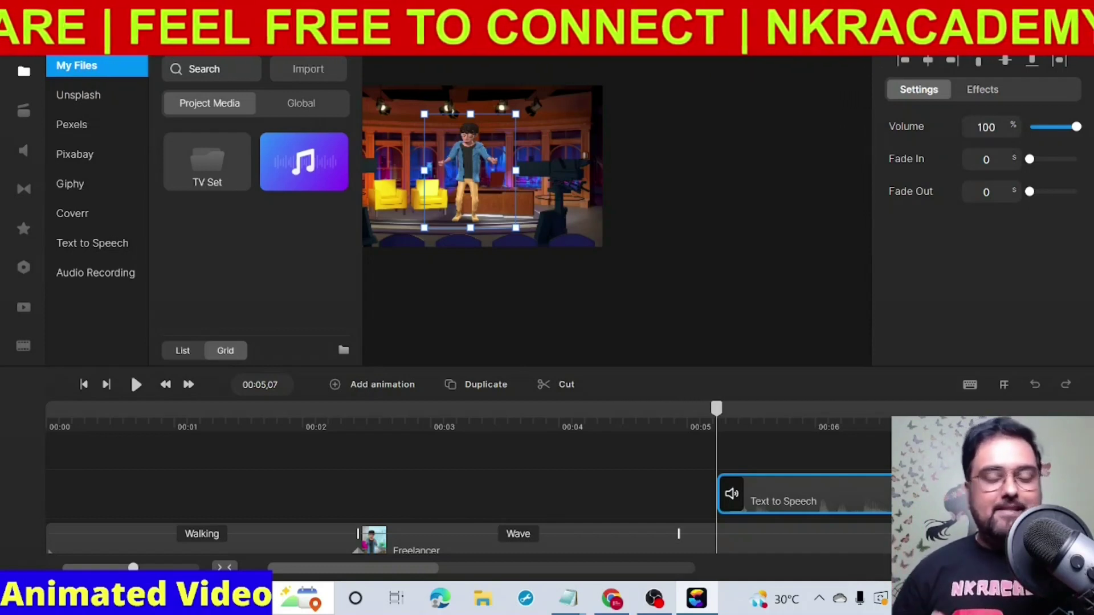
# Step: Play the scene from 00:00, stop it, then show the Components library
pyautogui.click(71, 424)
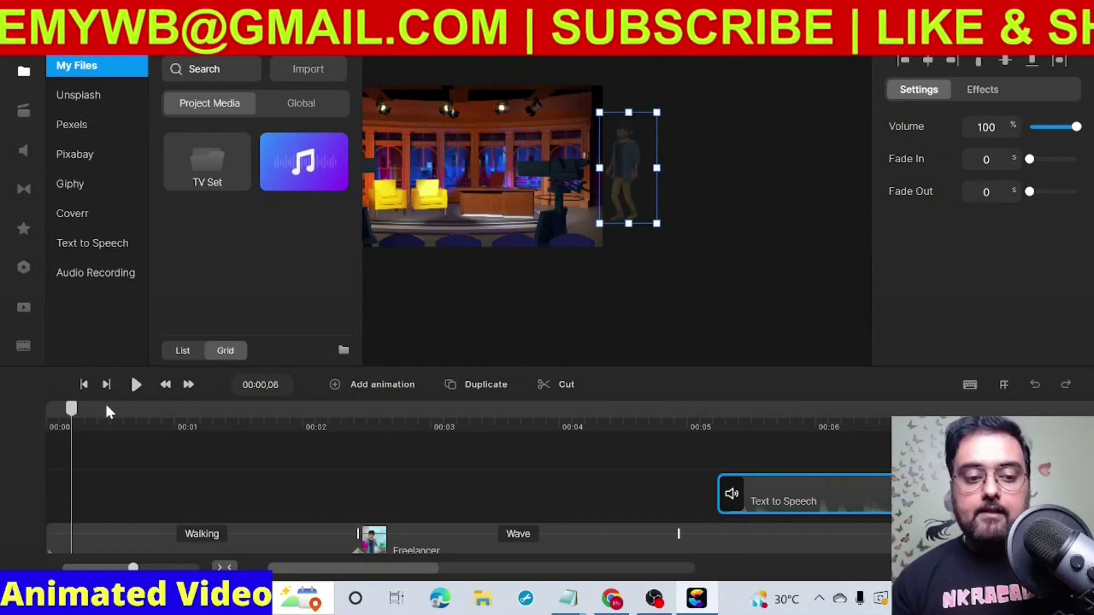
pyautogui.click(136, 386)
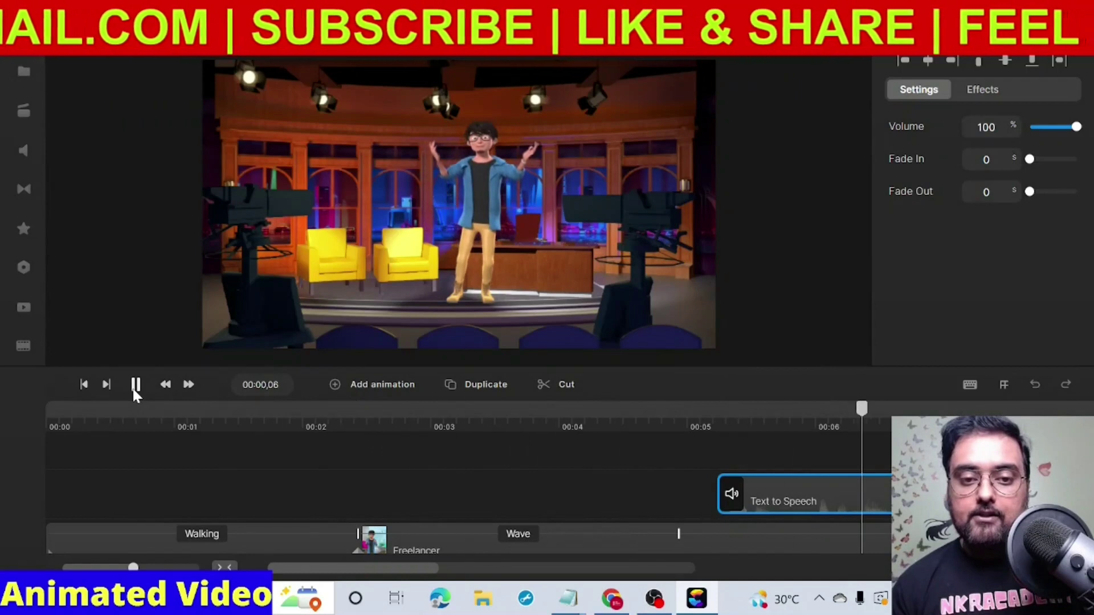
pyautogui.click(136, 385)
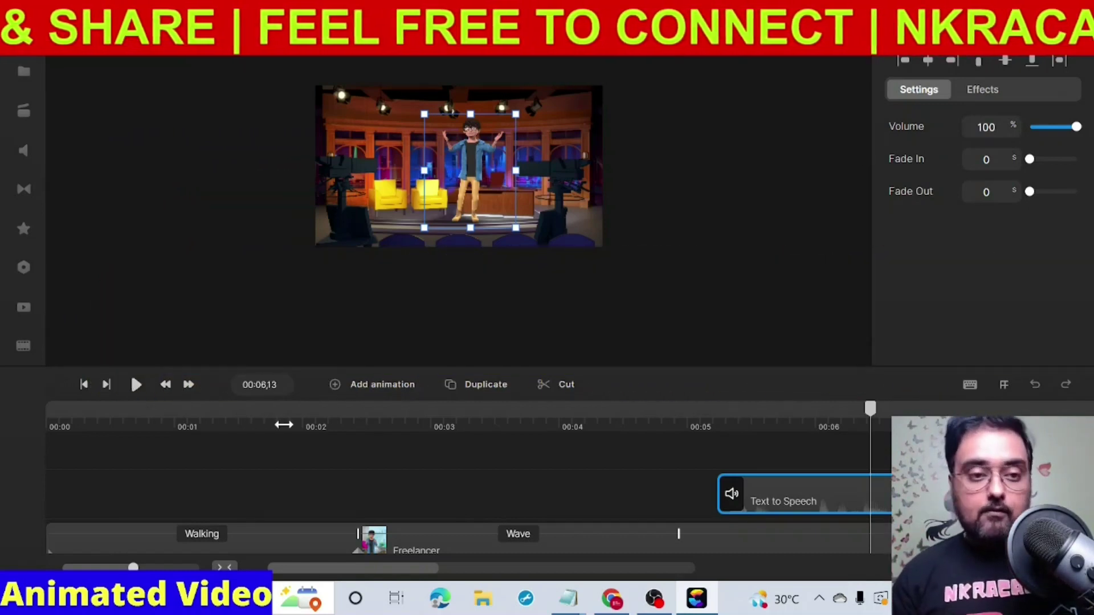
pyautogui.click(24, 269)
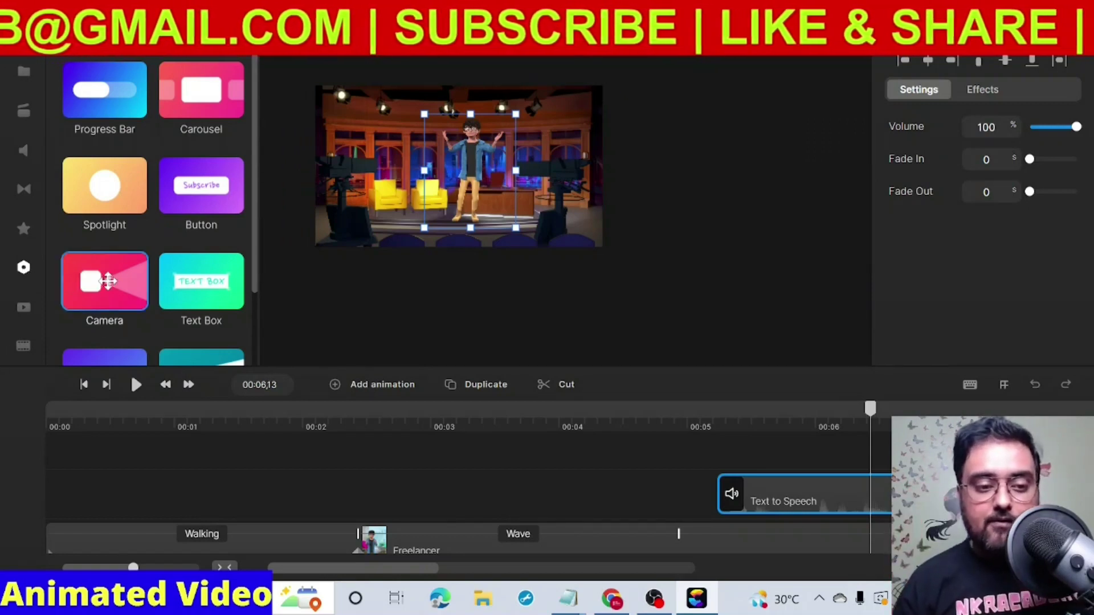
# Step: Drag the Camera component onto the TV studio preview canvas
pyautogui.moveTo(108, 281); pyautogui.dragTo(415, 198)
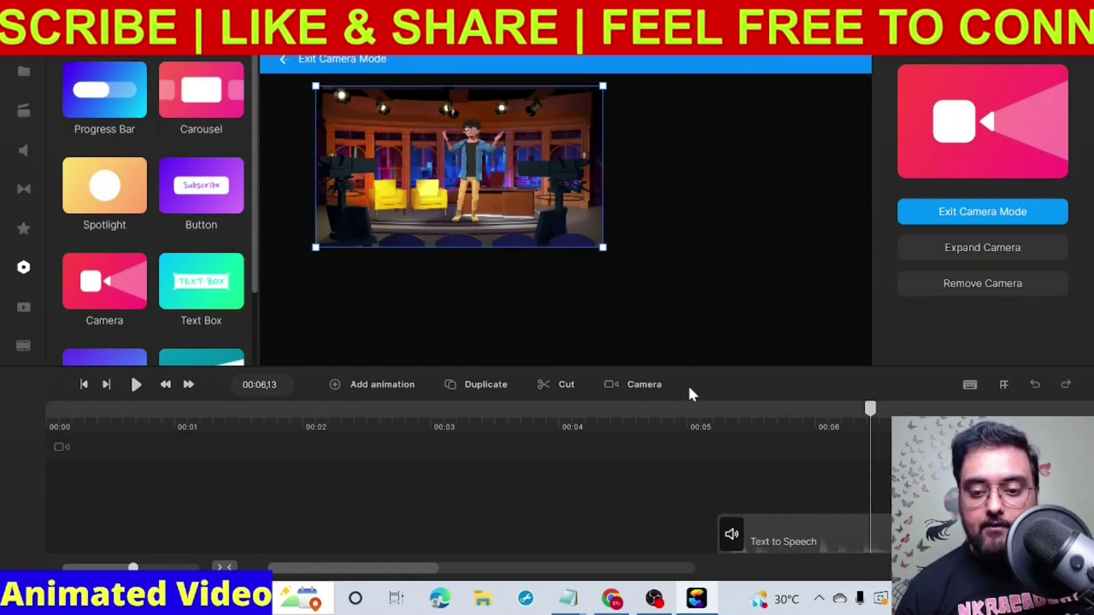
# Step: Leave Camera Mode and add a Camera animation clip at playhead 00:05,08
pyautogui.click(724, 412)
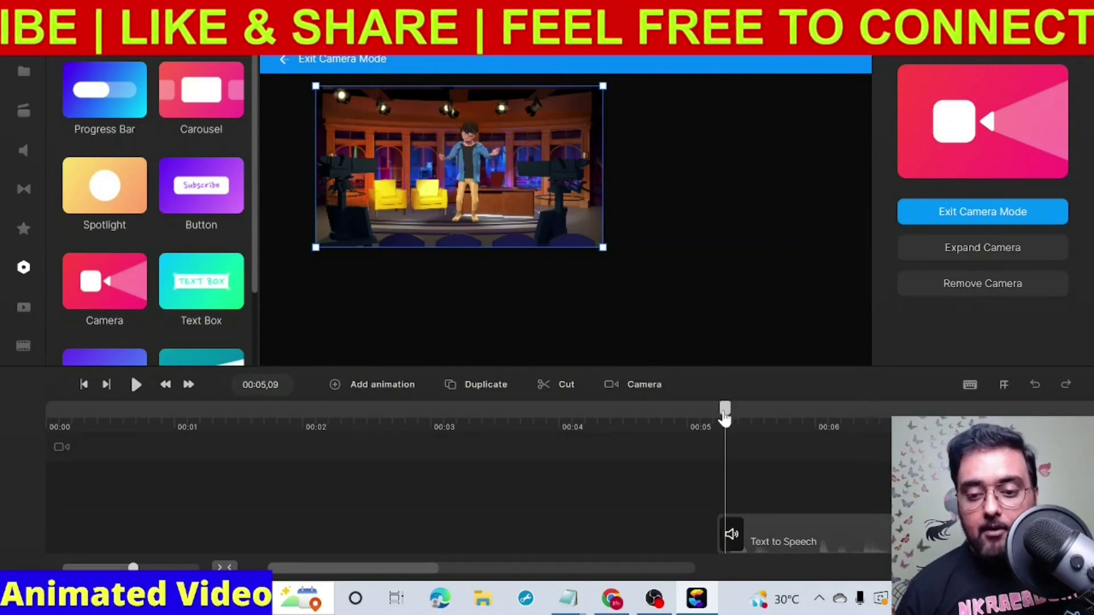
pyautogui.moveTo(725, 415); pyautogui.dragTo(719, 418)
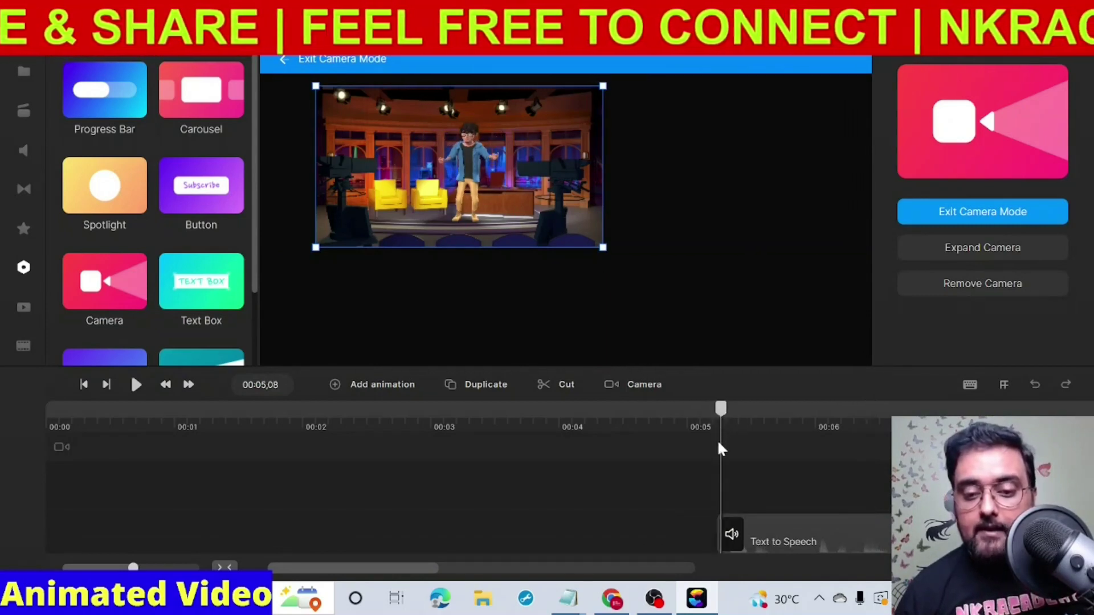
pyautogui.click(718, 444)
pyautogui.rightClick(718, 444)
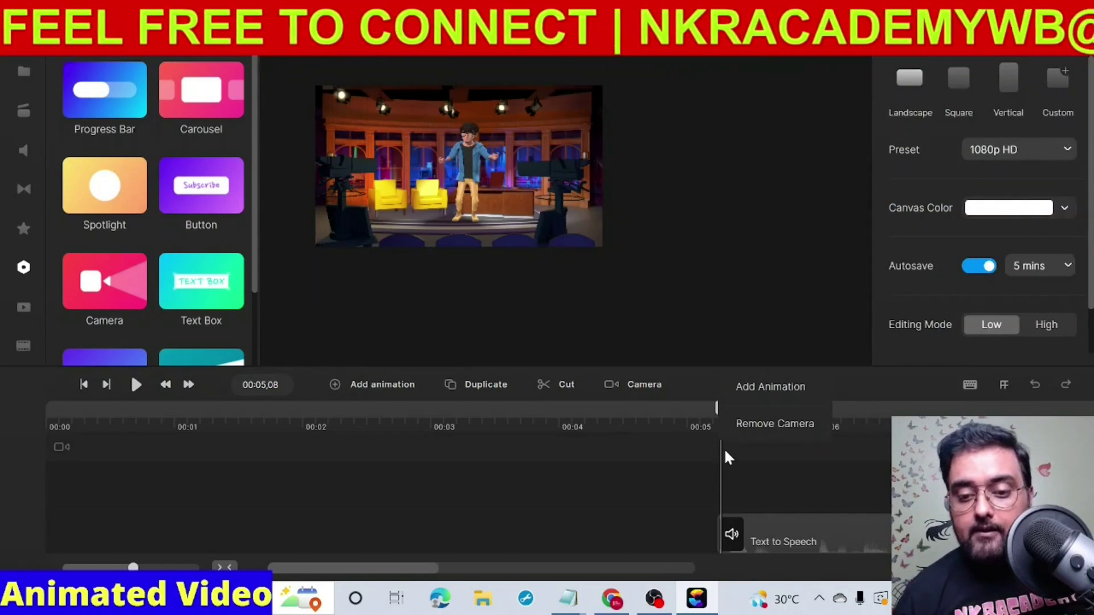
pyautogui.click(745, 399)
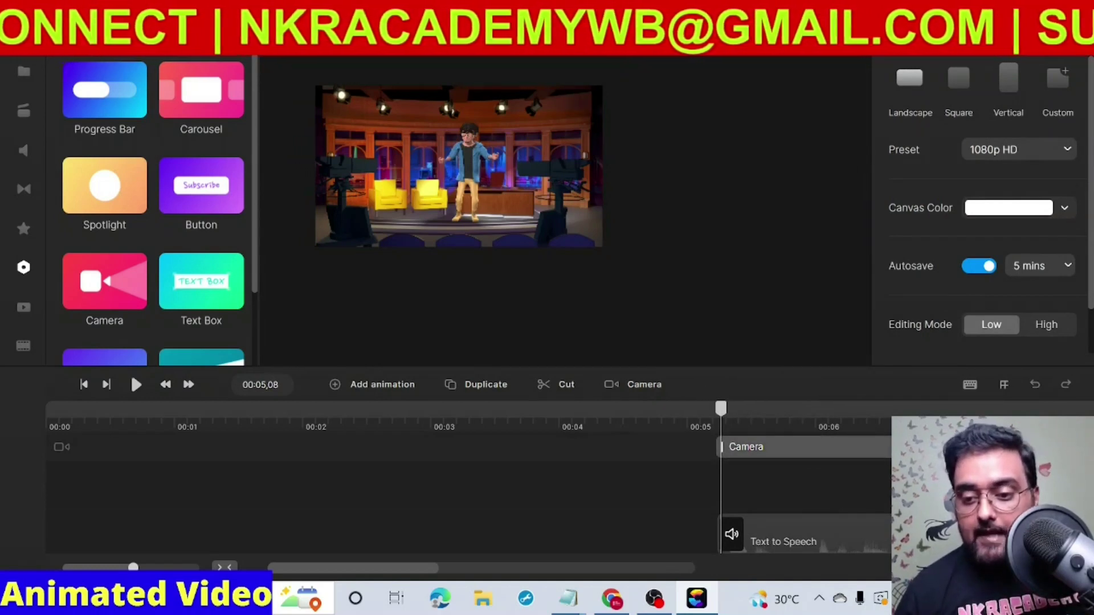
# Step: Shorten the Camera clip and place the playhead at 00:05,13
pyautogui.click(866, 447)
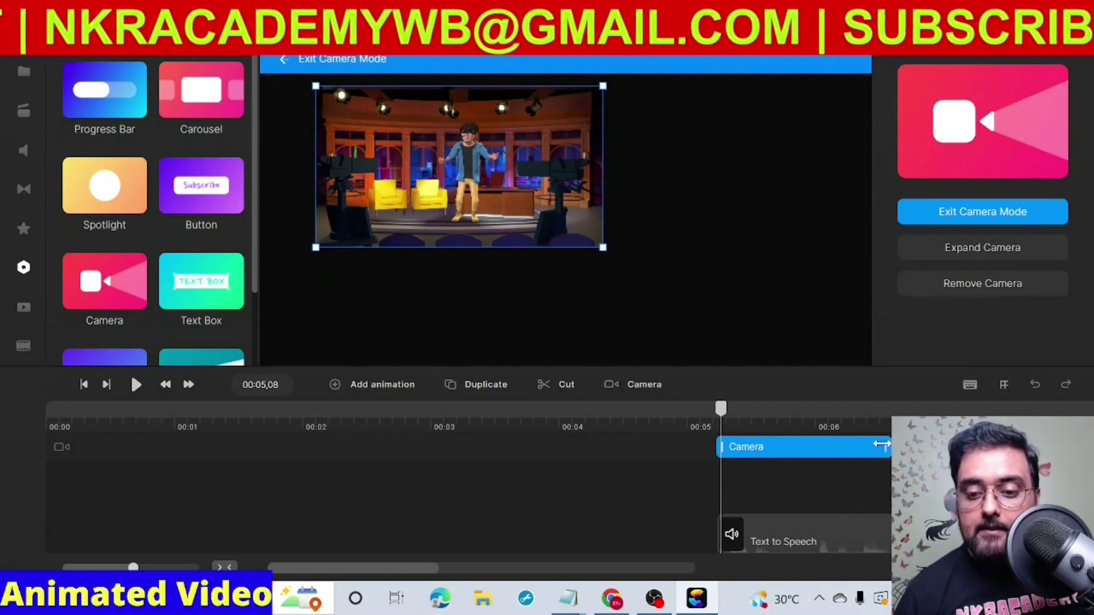
pyautogui.moveTo(889, 450); pyautogui.dragTo(786, 455)
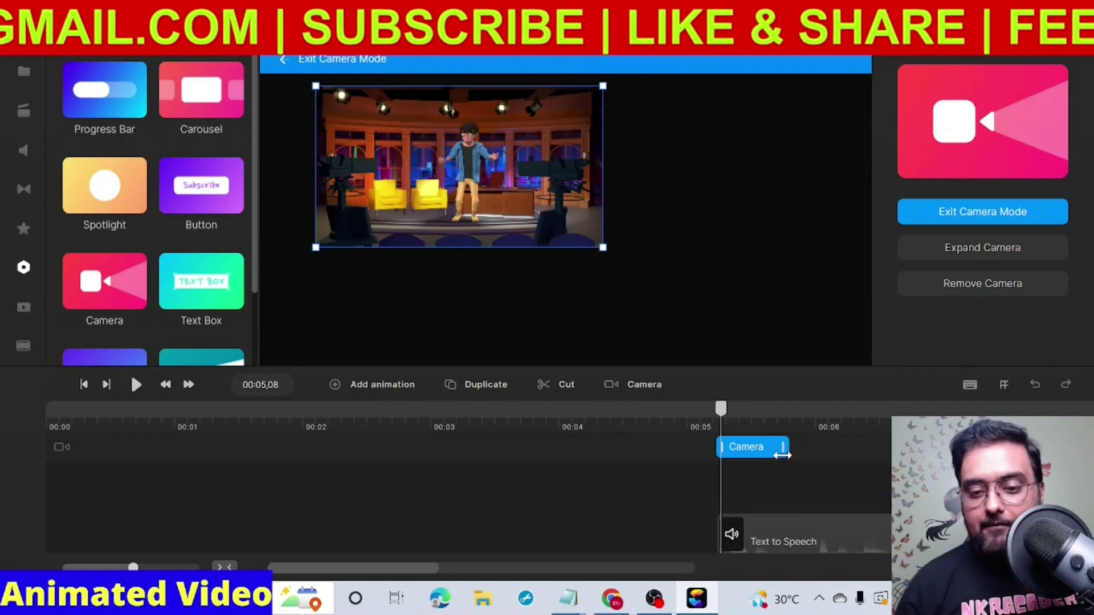
pyautogui.moveTo(722, 410); pyautogui.dragTo(796, 423)
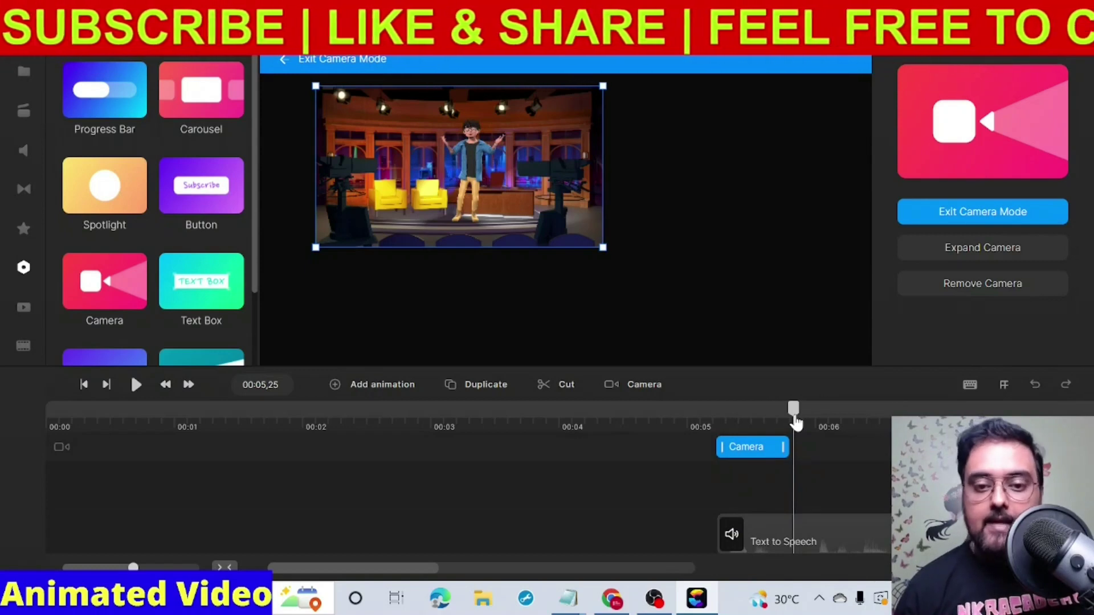
# Step: Shrink the camera frame tightly around the Freelancer's upper body and preview from 00:05,00
pyautogui.moveTo(604, 250); pyautogui.dragTo(428, 150)
pyautogui.moveTo(372, 117); pyautogui.dragTo(511, 163)
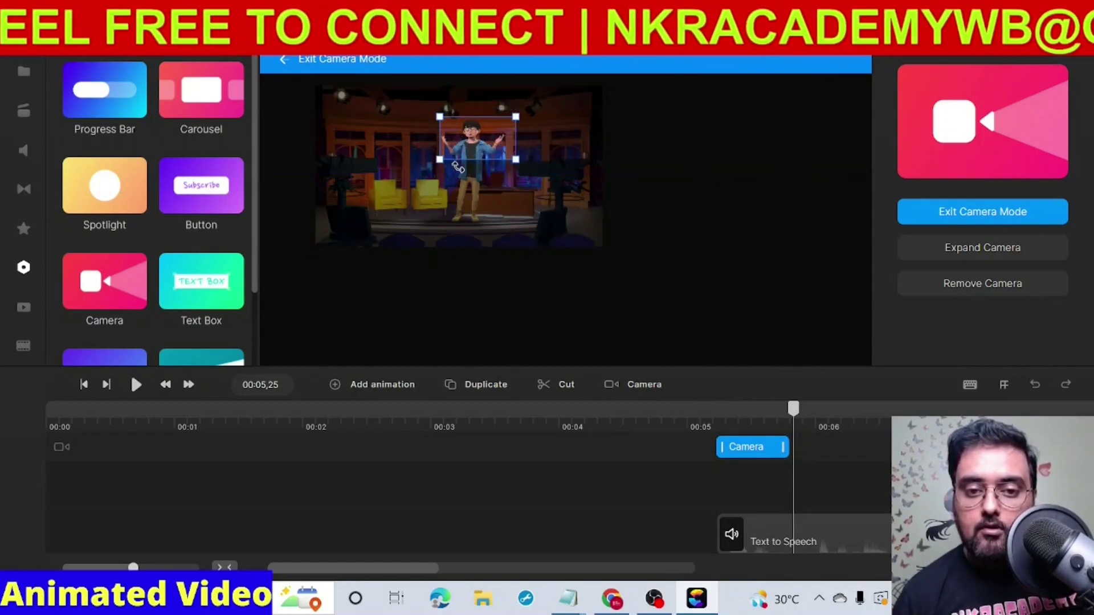
pyautogui.moveTo(440, 160); pyautogui.dragTo(430, 170)
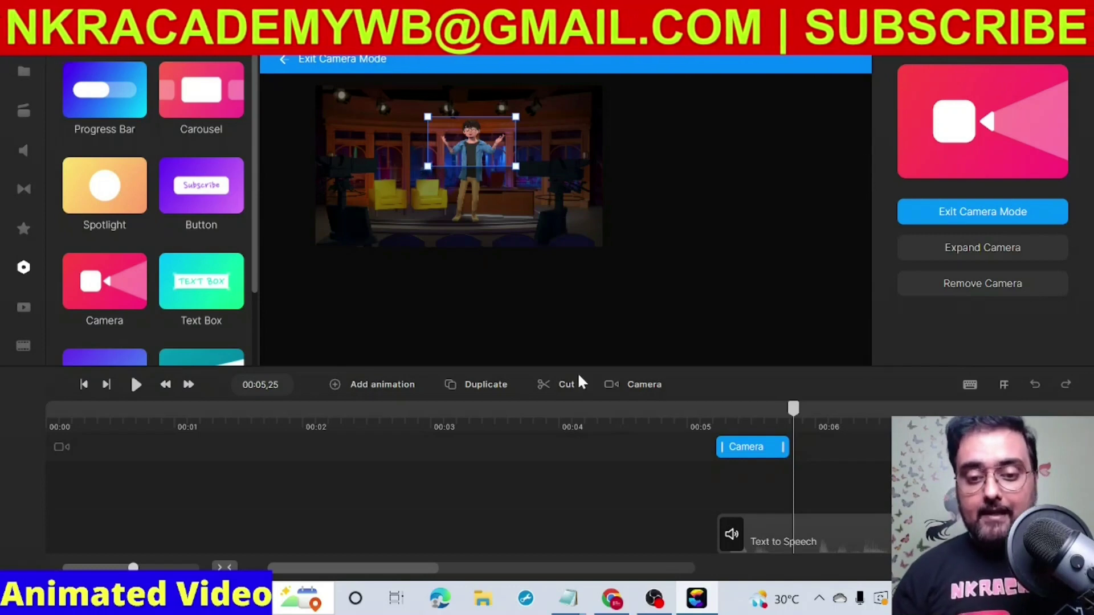
pyautogui.click(684, 413)
pyautogui.click(136, 386)
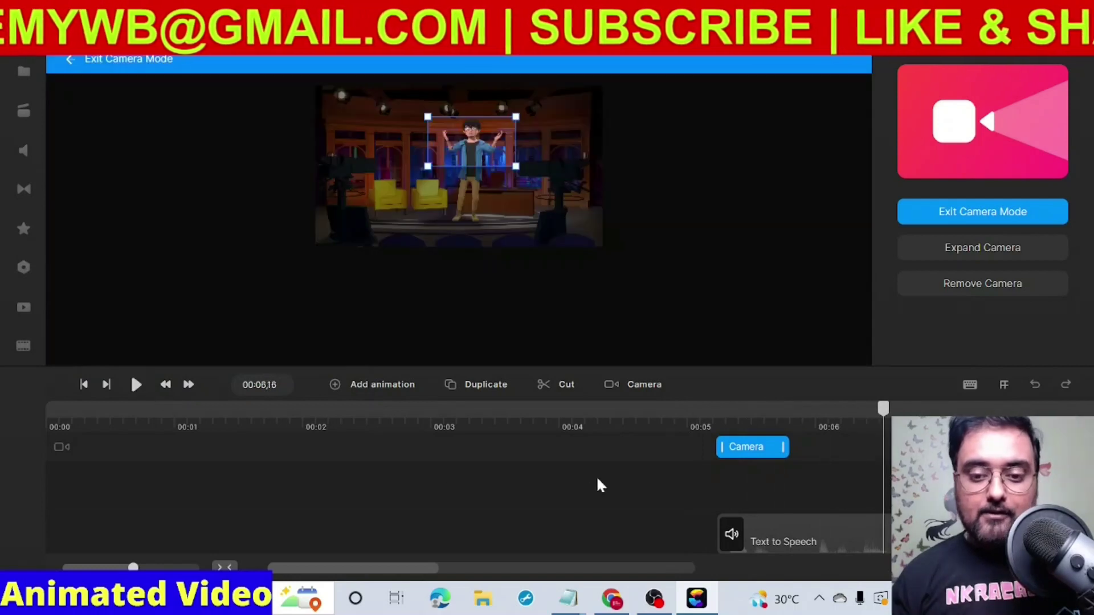
# Step: Preview the camera zoom from 00:03,17 and 00:05,02, then set the playhead near 00:05,21
pyautogui.click(629, 414)
pyautogui.click(503, 413)
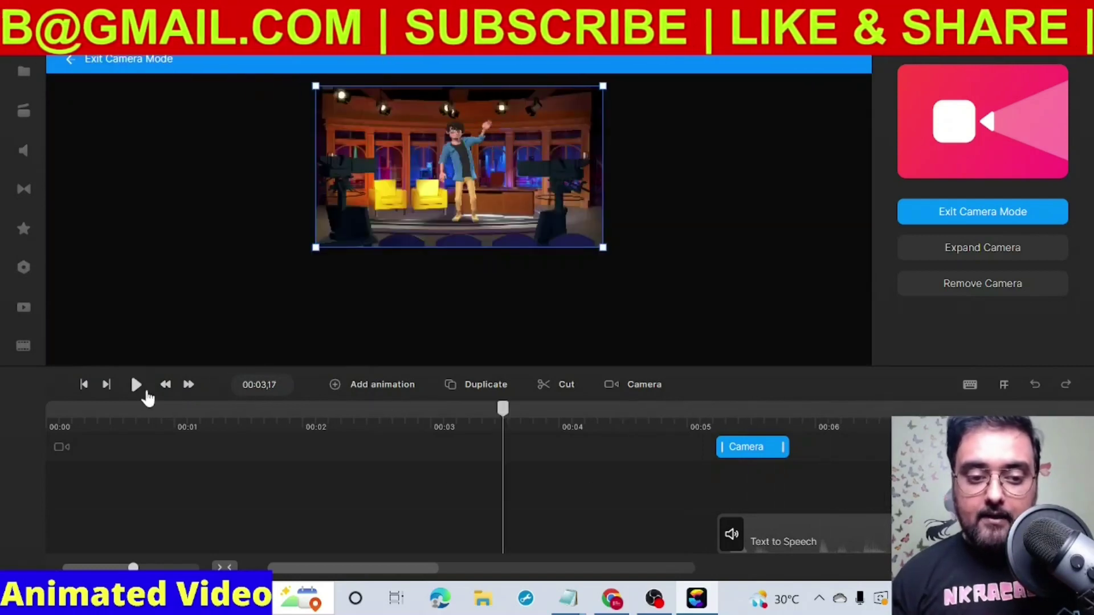
pyautogui.click(136, 385)
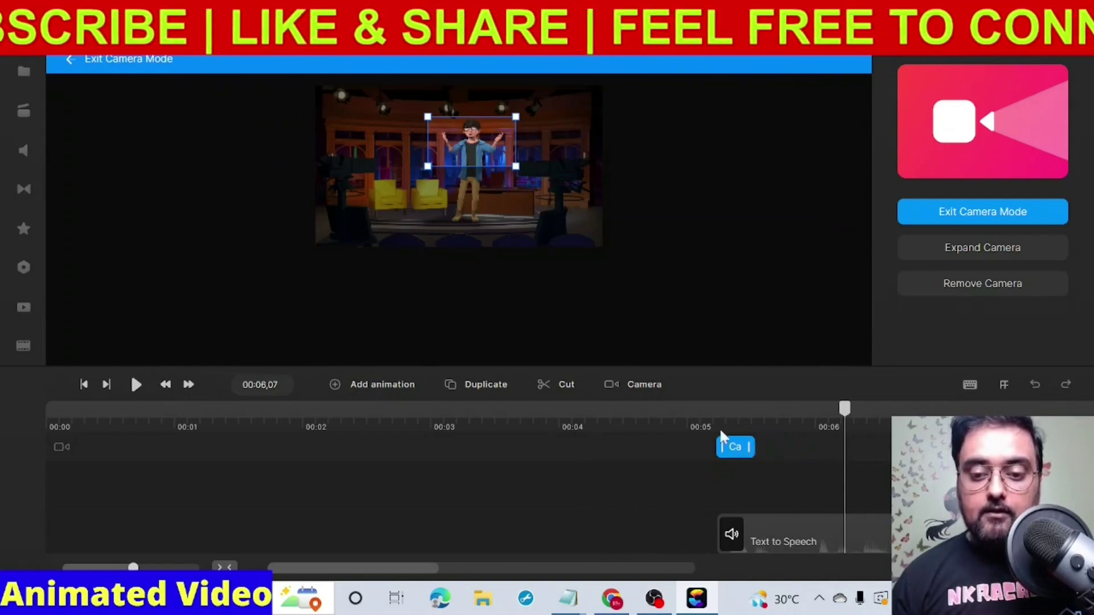
pyautogui.click(696, 413)
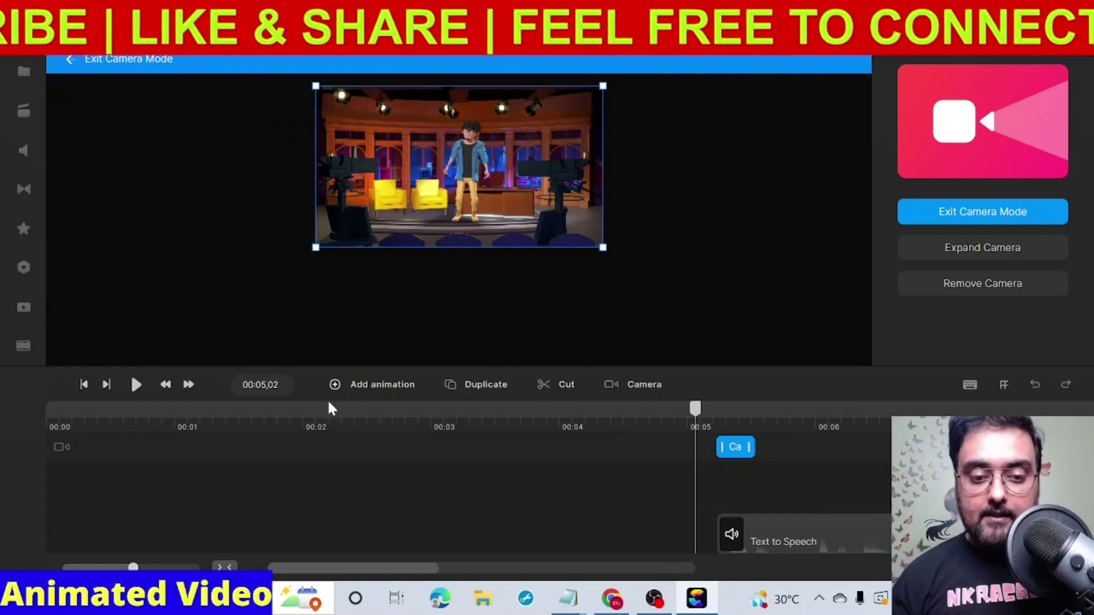
pyautogui.click(133, 384)
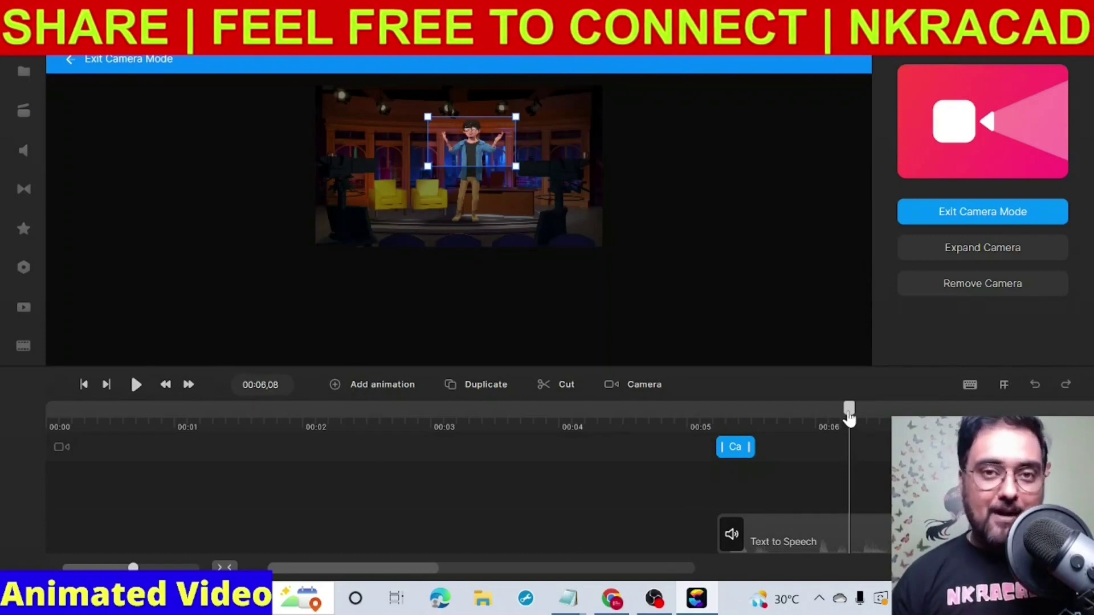
pyautogui.moveTo(824, 419); pyautogui.dragTo(765, 419)
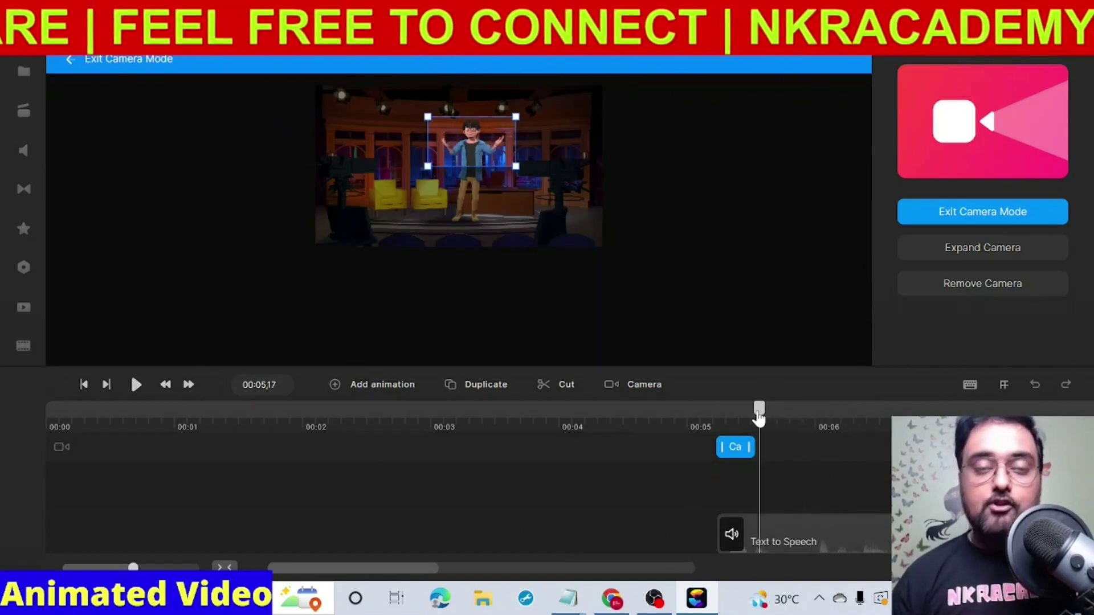
pyautogui.rightClick(761, 446)
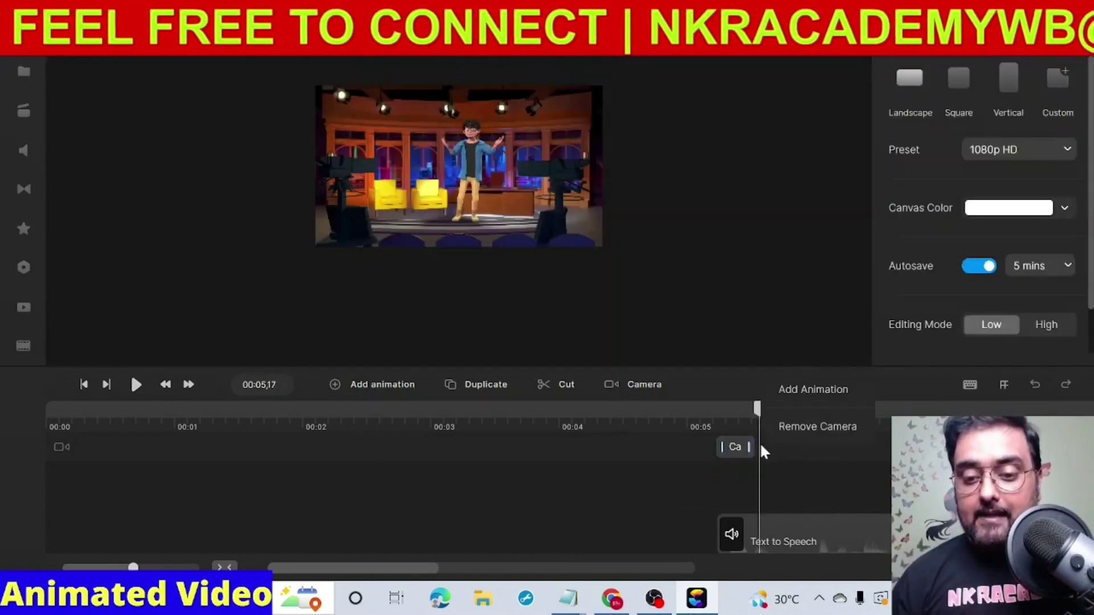
# Step: Add a second Camera clip near 00:05,25 framed closely on the Freelancer's upper body
pyautogui.click(798, 395)
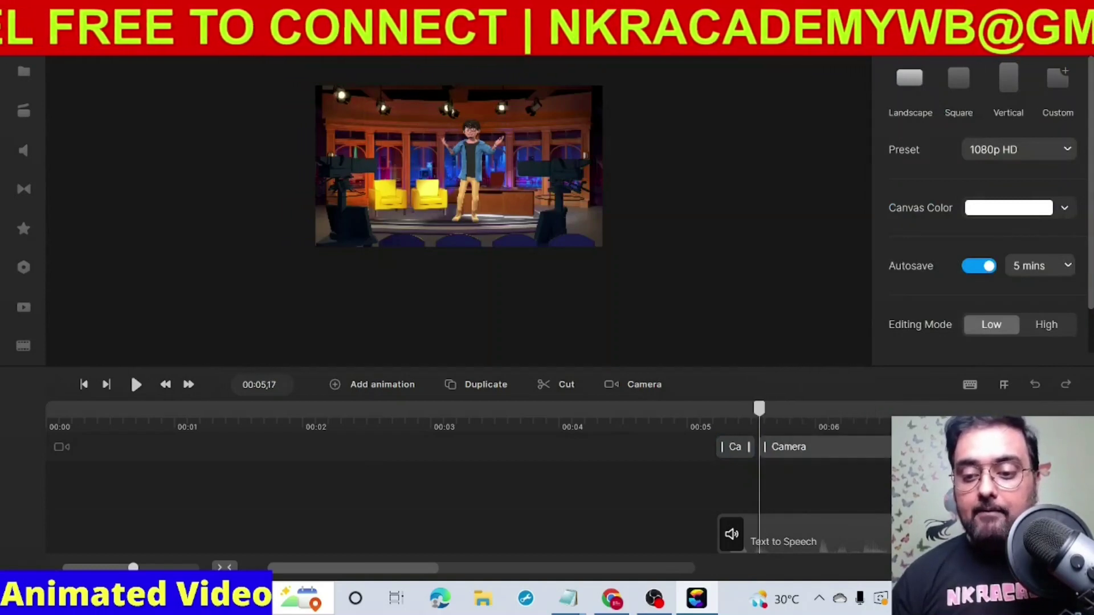
pyautogui.click(809, 446)
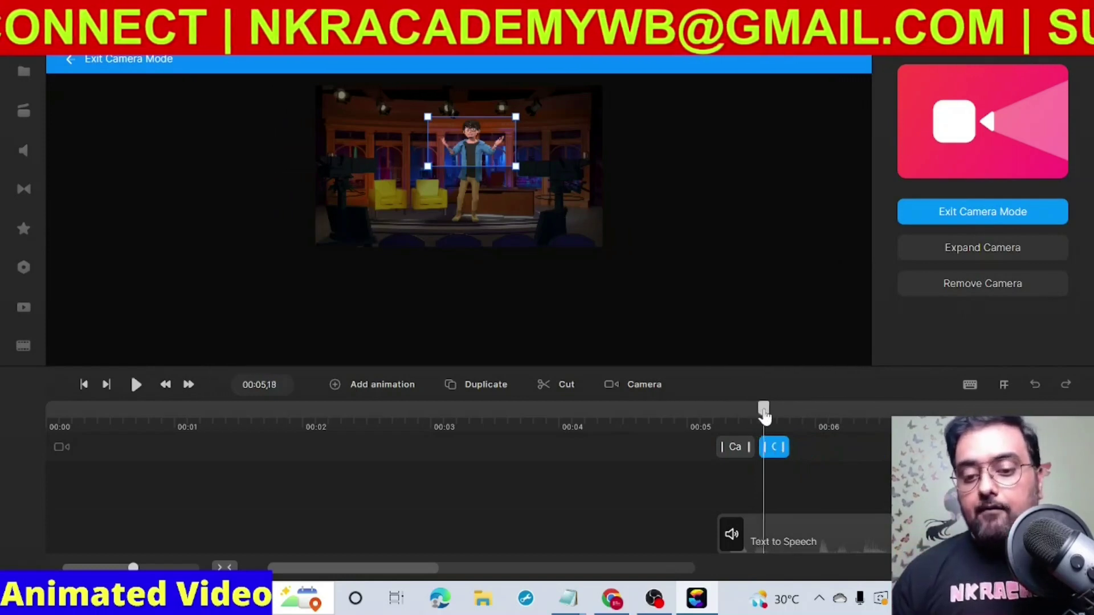
pyautogui.moveTo(788, 417); pyautogui.dragTo(793, 418)
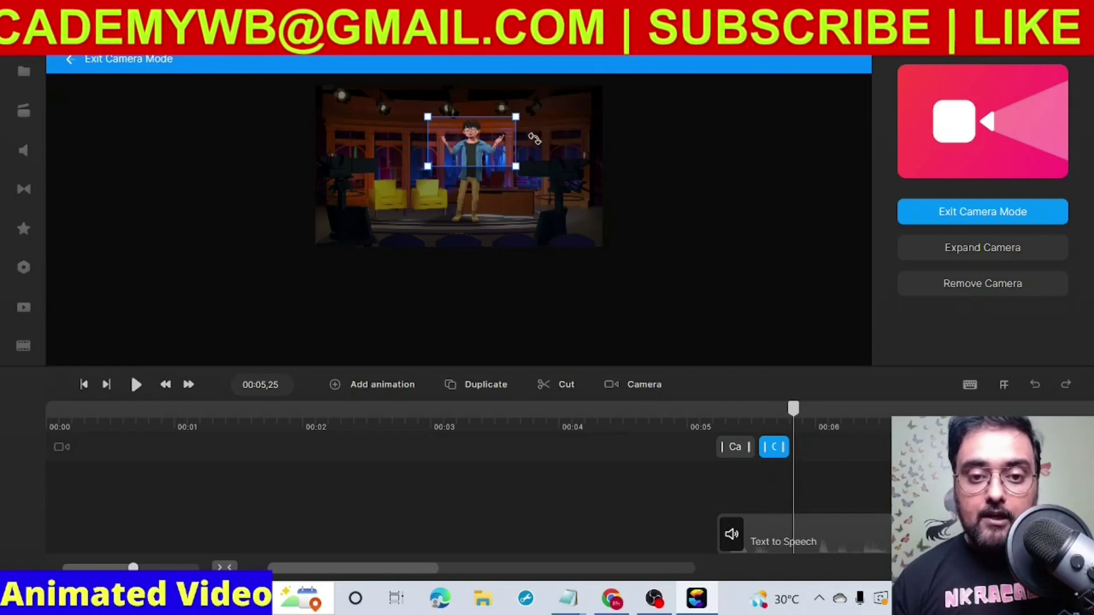
pyautogui.moveTo(522, 113)
pyautogui.mouseDown()
pyautogui.moveTo(527, 123)
pyautogui.moveTo(520, 113)
pyautogui.mouseUp()
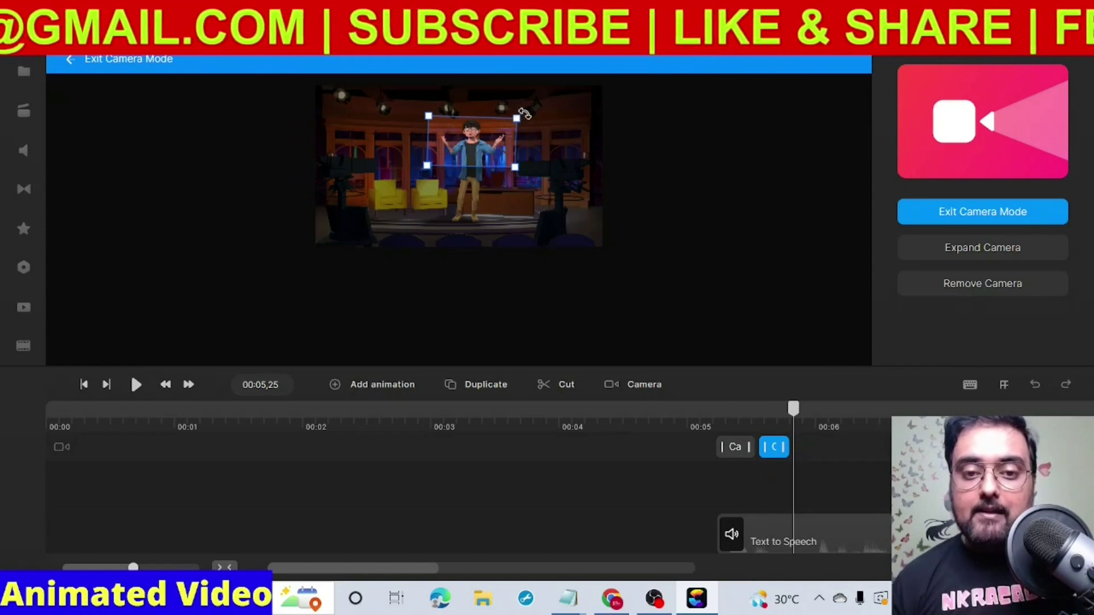
pyautogui.moveTo(528, 114)
pyautogui.mouseDown()
pyautogui.moveTo(533, 151)
pyautogui.moveTo(412, 104)
pyautogui.moveTo(450, 91)
pyautogui.moveTo(513, 116)
pyautogui.mouseUp()
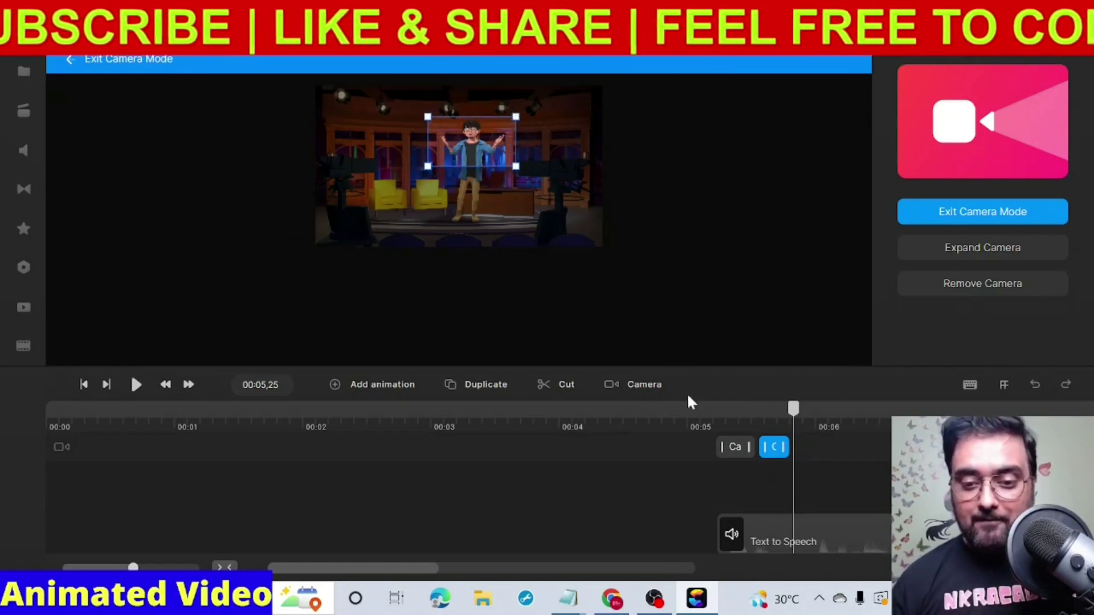
# Step: Preview the close-up camera zoom starting from about 4.5 seconds
pyautogui.click(623, 412)
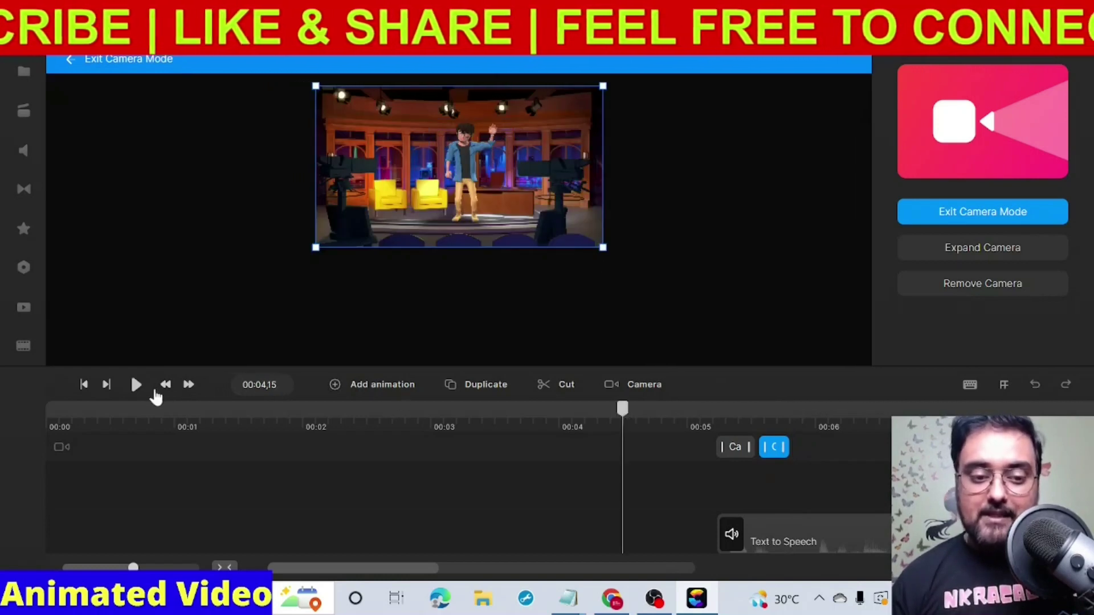
pyautogui.click(136, 384)
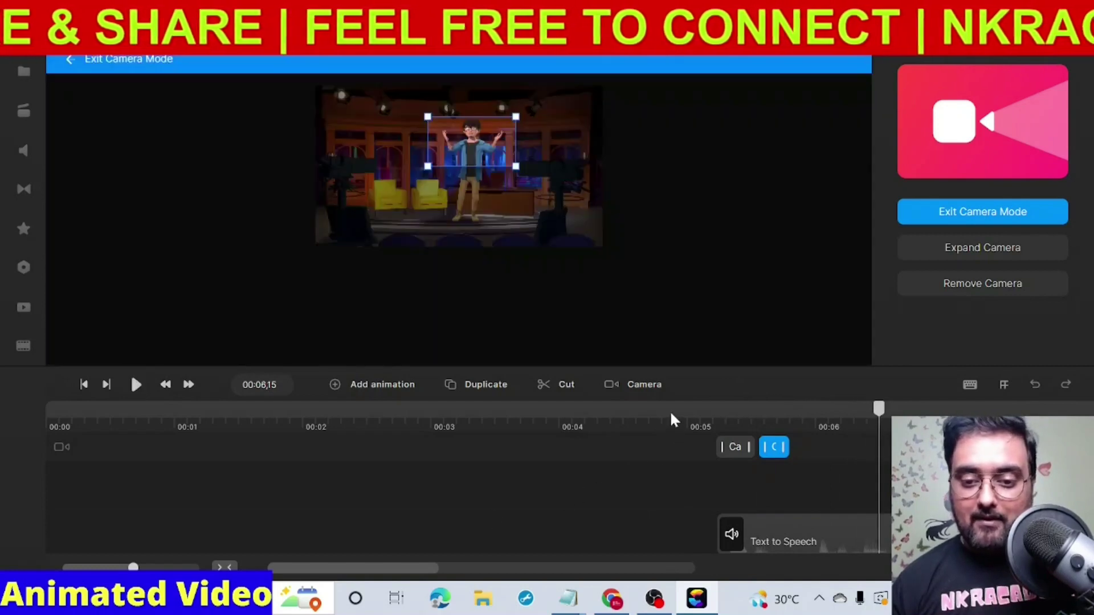
pyautogui.click(670, 419)
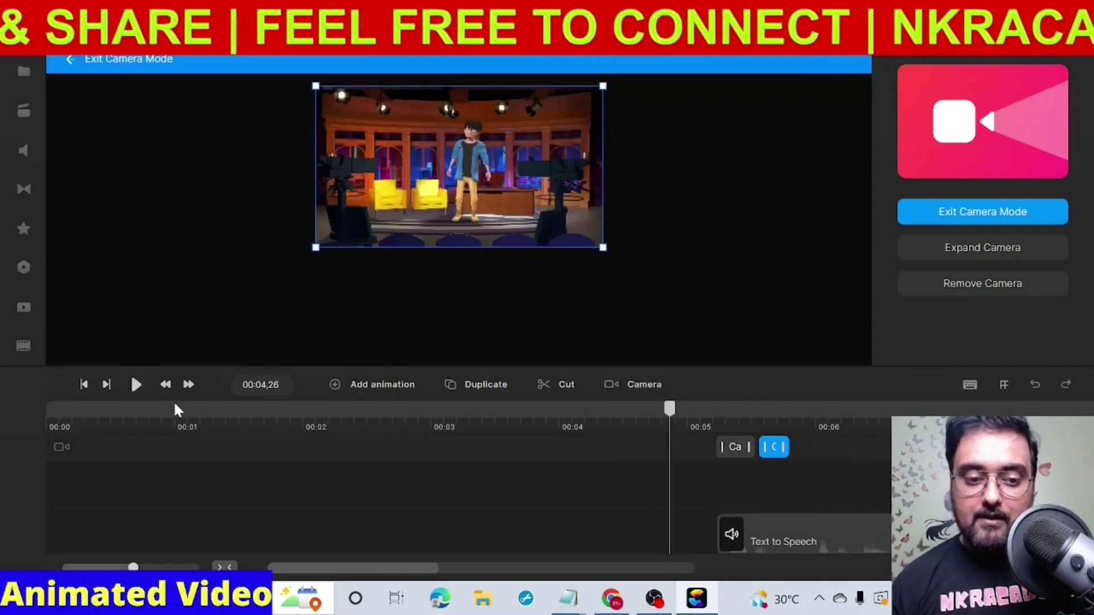
pyautogui.click(136, 385)
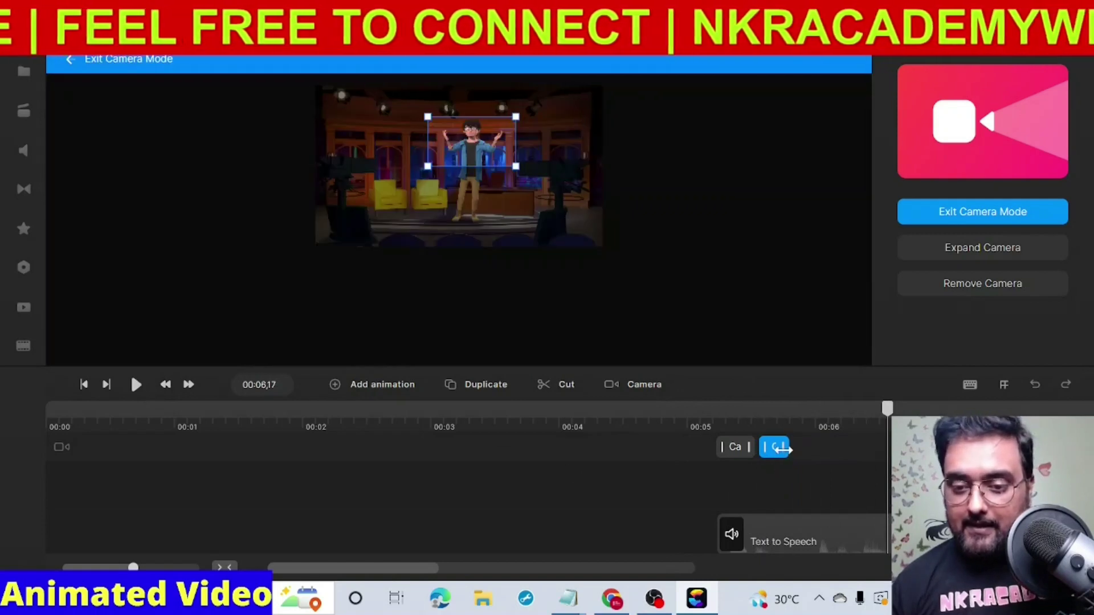
# Step: Extend the close-up Camera clip to about 6 seconds and replay it from 5 seconds
pyautogui.moveTo(790, 450); pyautogui.dragTo(841, 448)
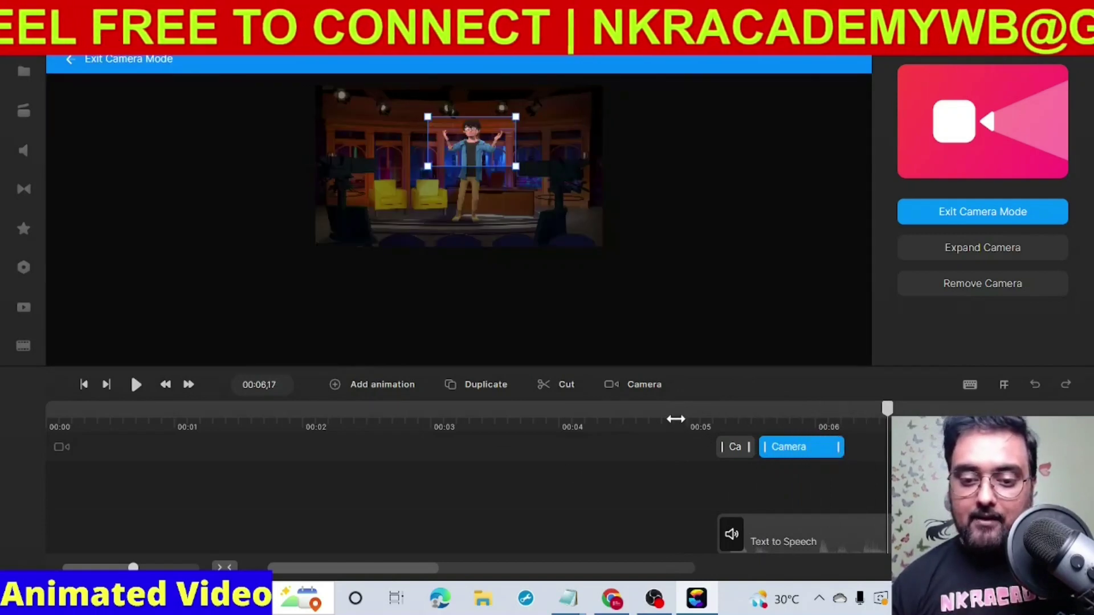
pyautogui.click(675, 424)
pyautogui.click(137, 385)
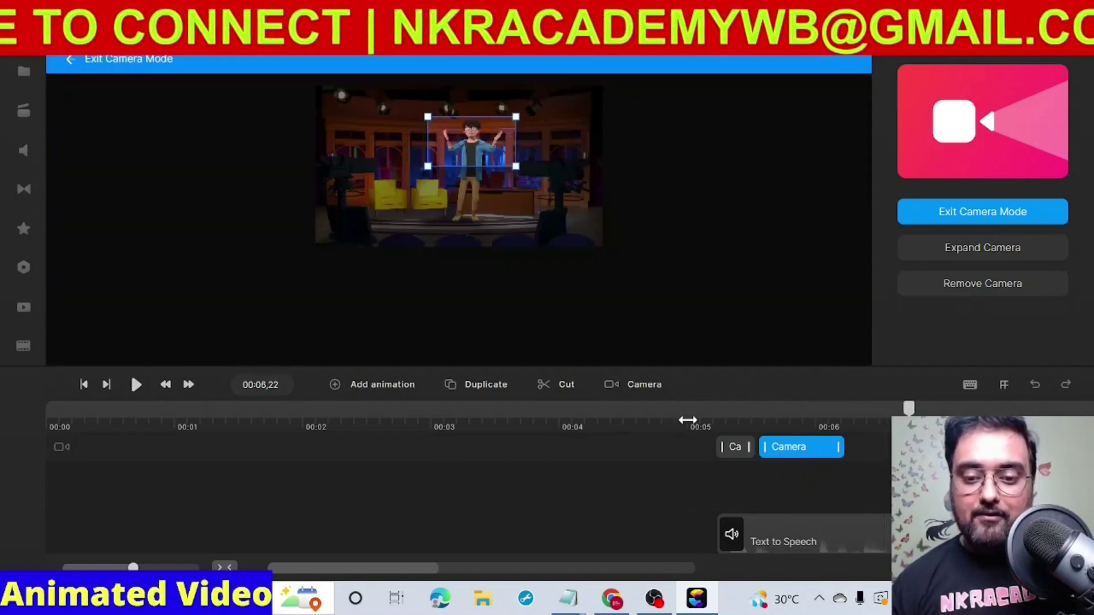
pyautogui.click(690, 420)
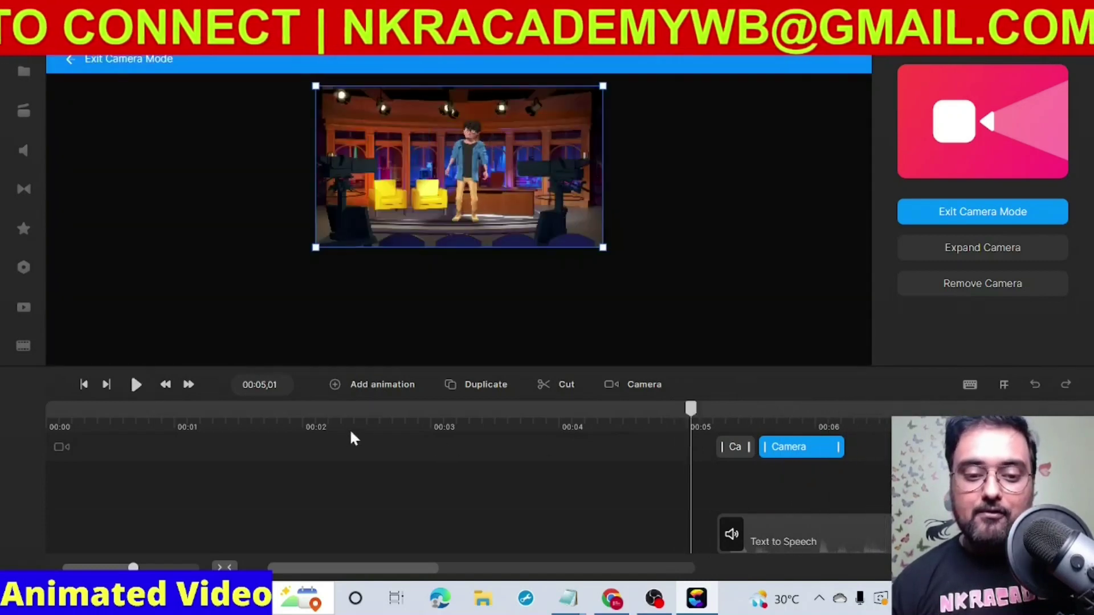
pyautogui.click(136, 385)
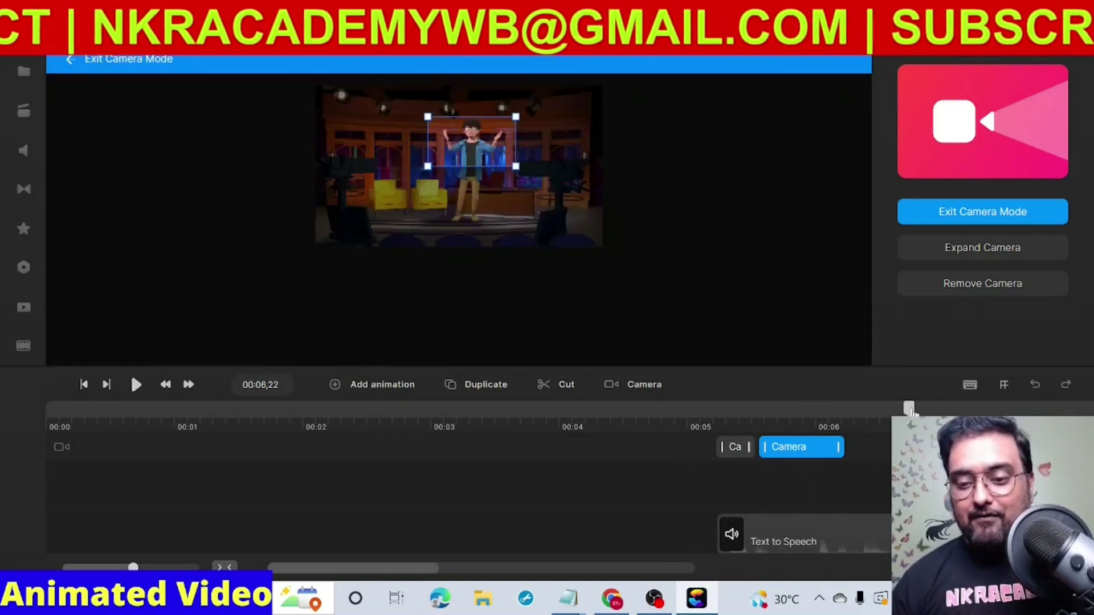
# Step: Add a third Camera clip at playhead 00:06,08
pyautogui.click(866, 421)
pyautogui.moveTo(865, 420); pyautogui.dragTo(850, 422)
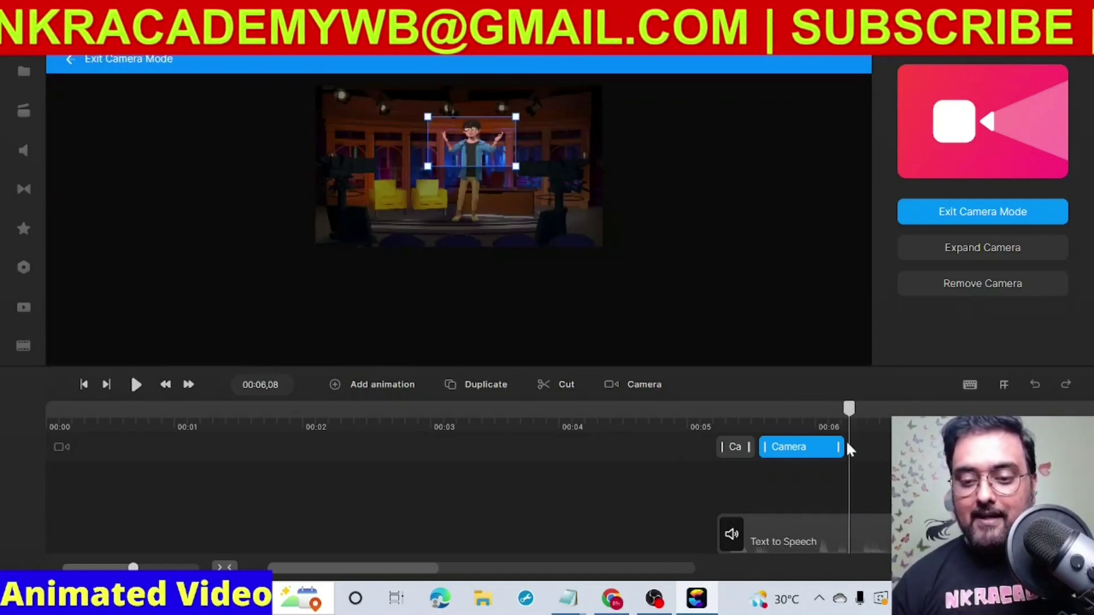
pyautogui.click(847, 445)
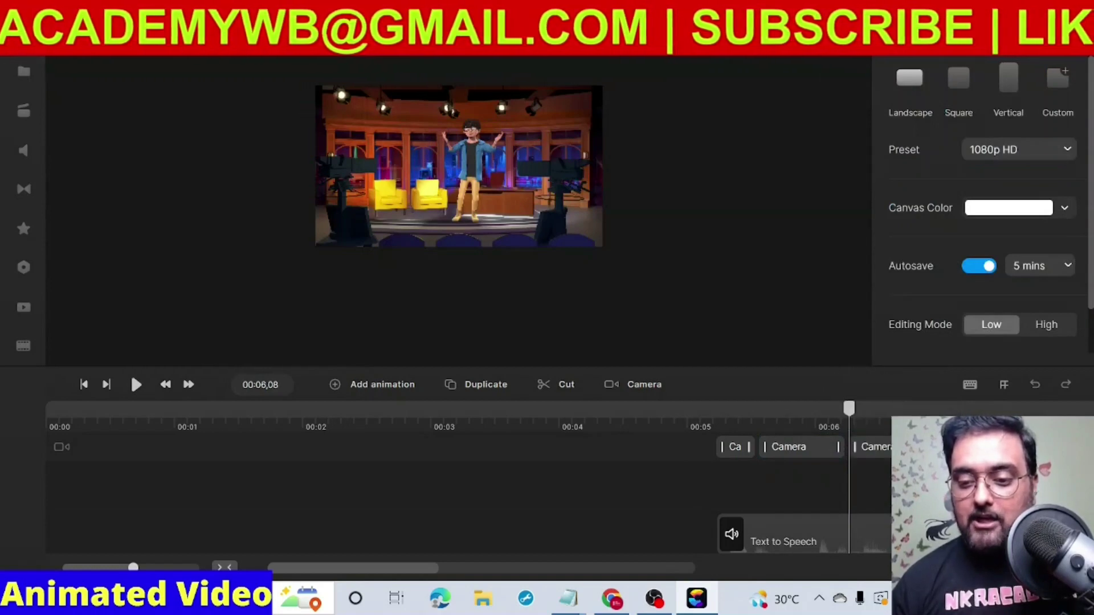
# Step: Set the third Camera clip at about 6.9 seconds to Expand Camera, showing the whole studio
pyautogui.click(853, 446)
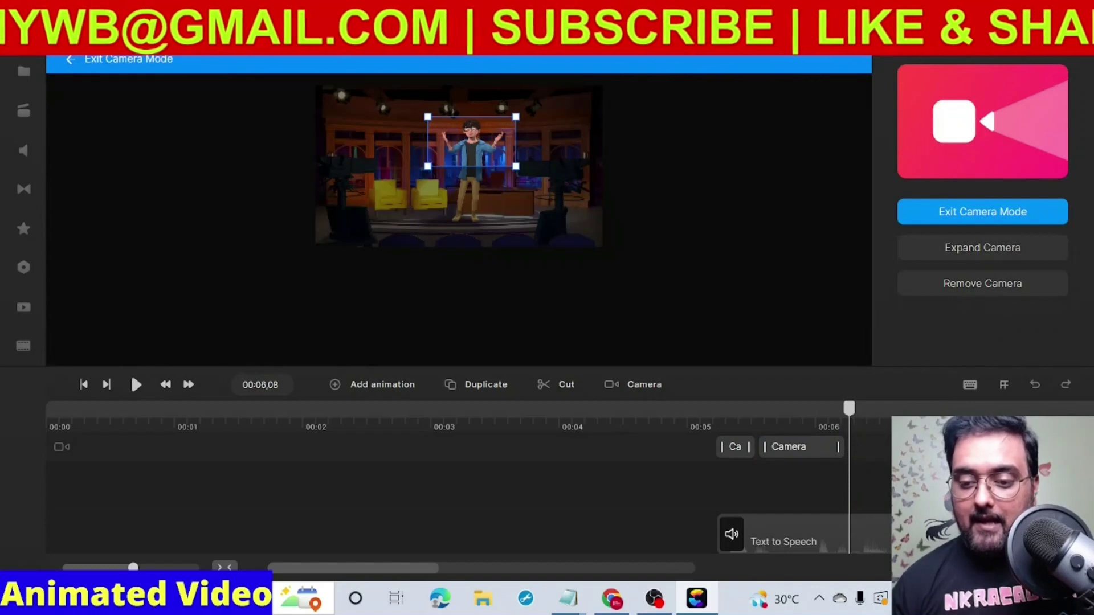
pyautogui.click(926, 412)
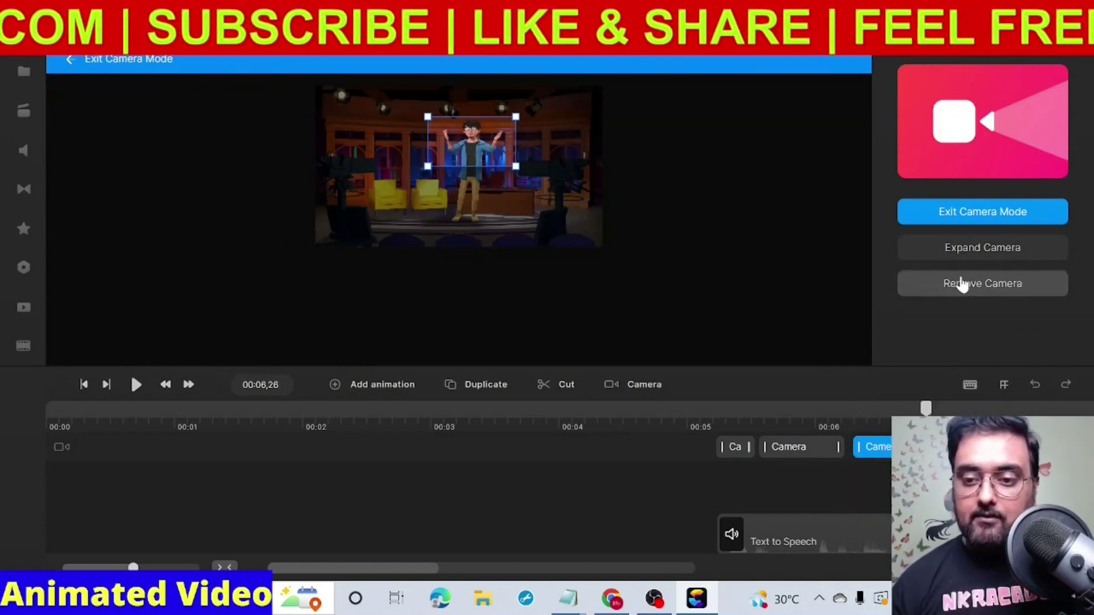
pyautogui.click(962, 254)
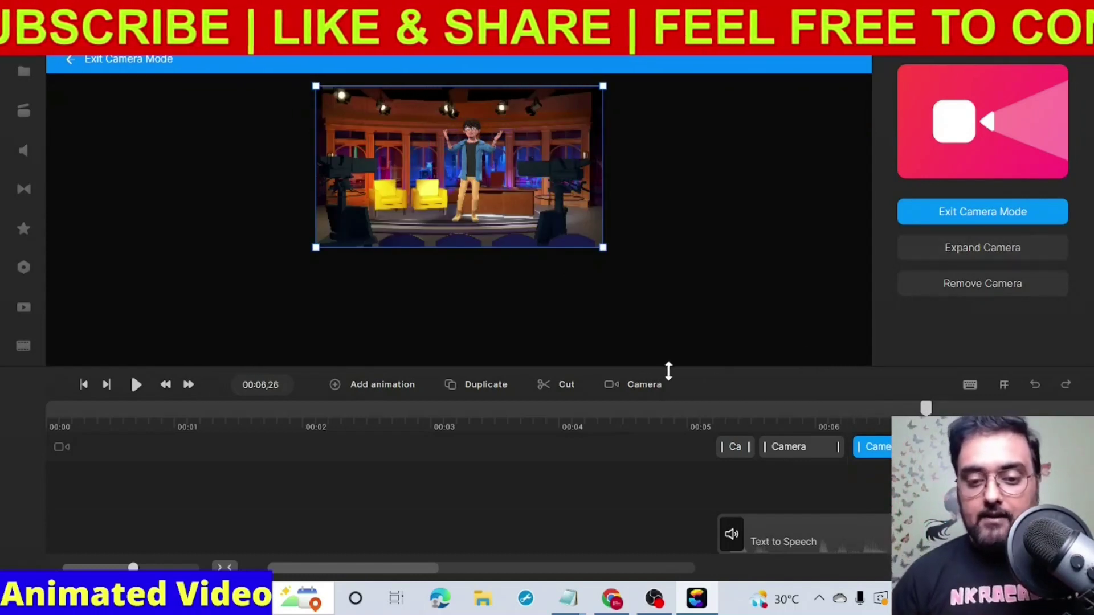
# Step: Preview the zoom in and back out from about 4.9 and 5 seconds
pyautogui.click(673, 405)
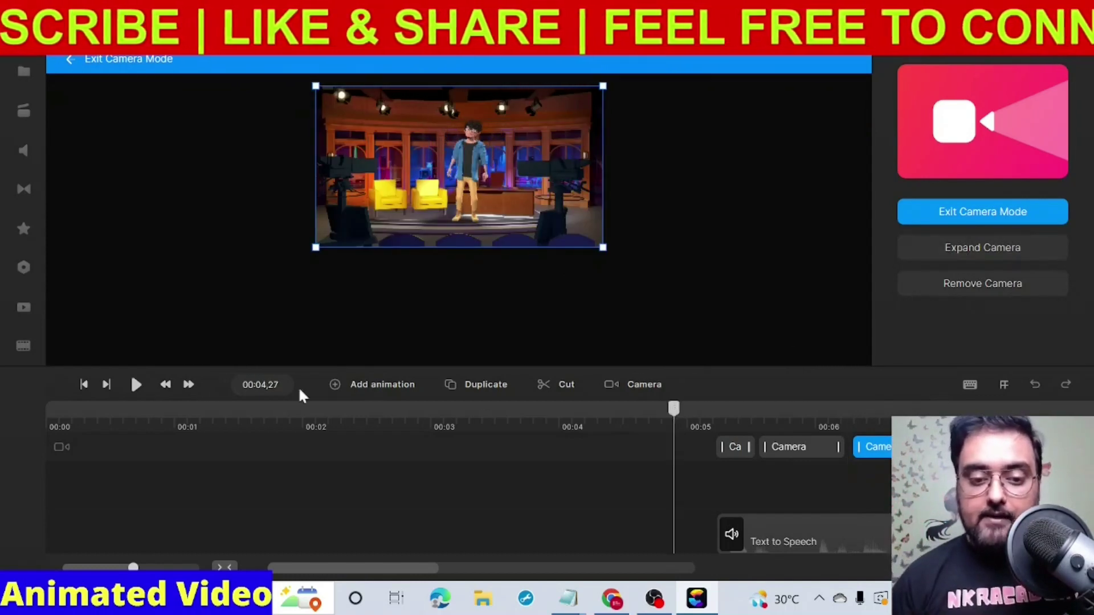
pyautogui.click(136, 385)
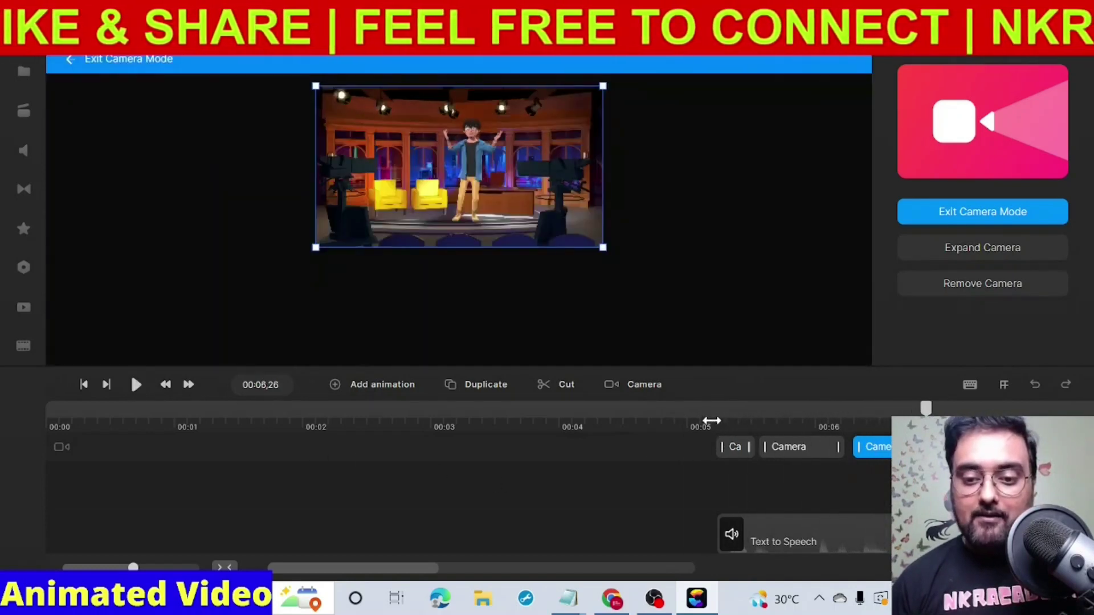
pyautogui.click(700, 409)
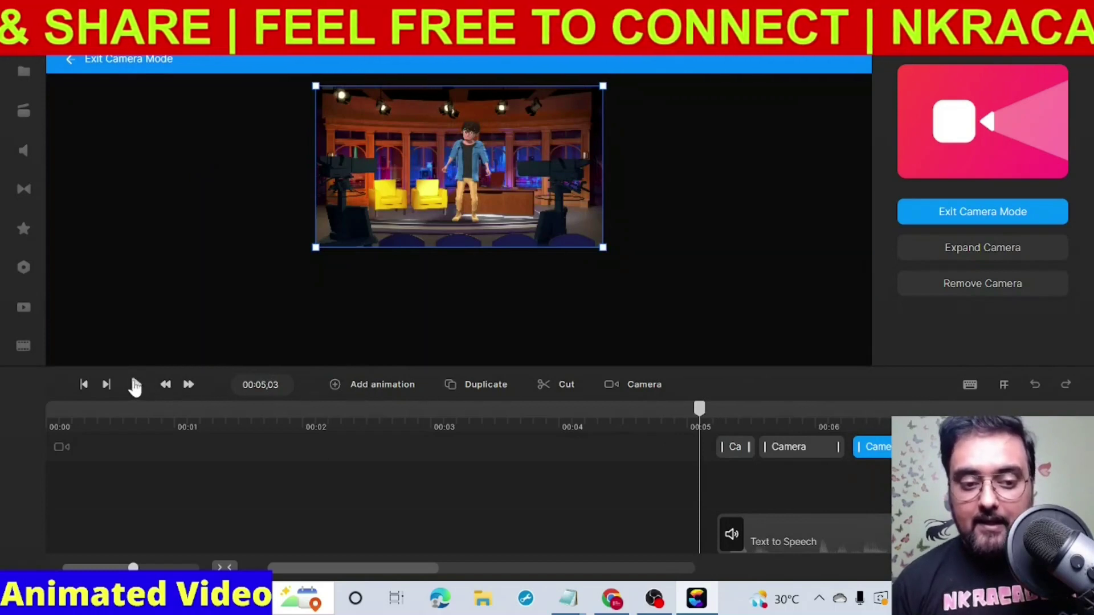
pyautogui.click(135, 385)
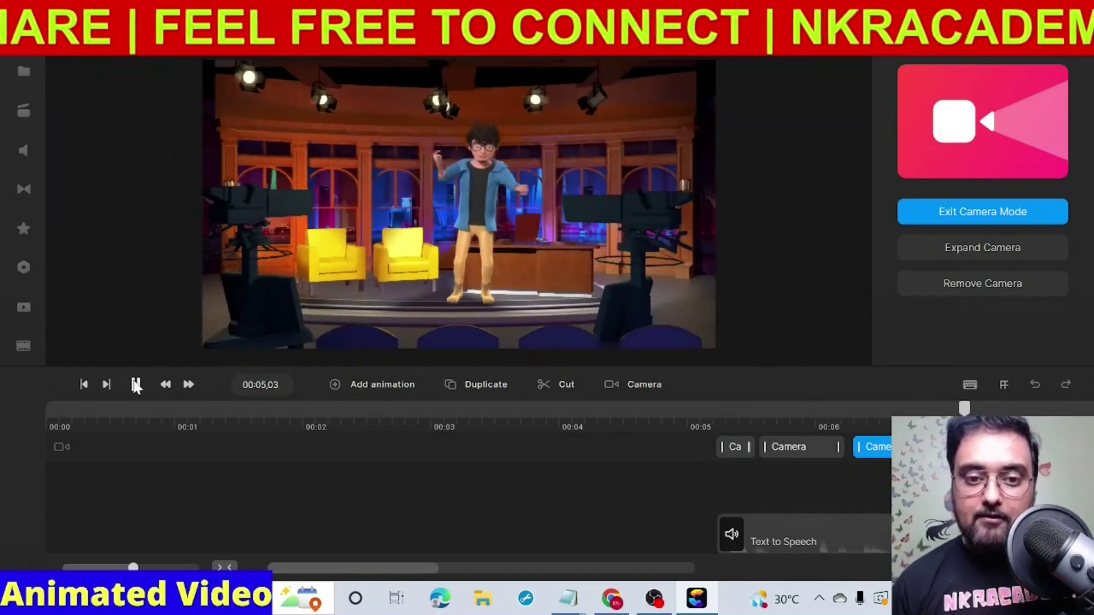
pyautogui.click(136, 385)
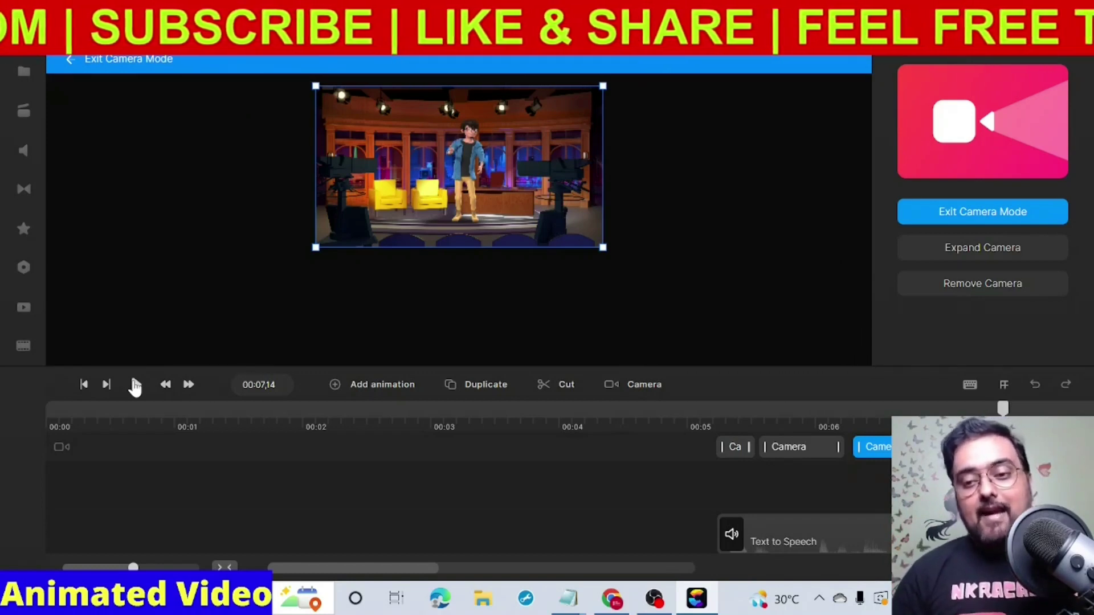
# Step: Leave camera mode, check the Publish quality levels Low, Standard and High, then reopen the library
pyautogui.click(939, 211)
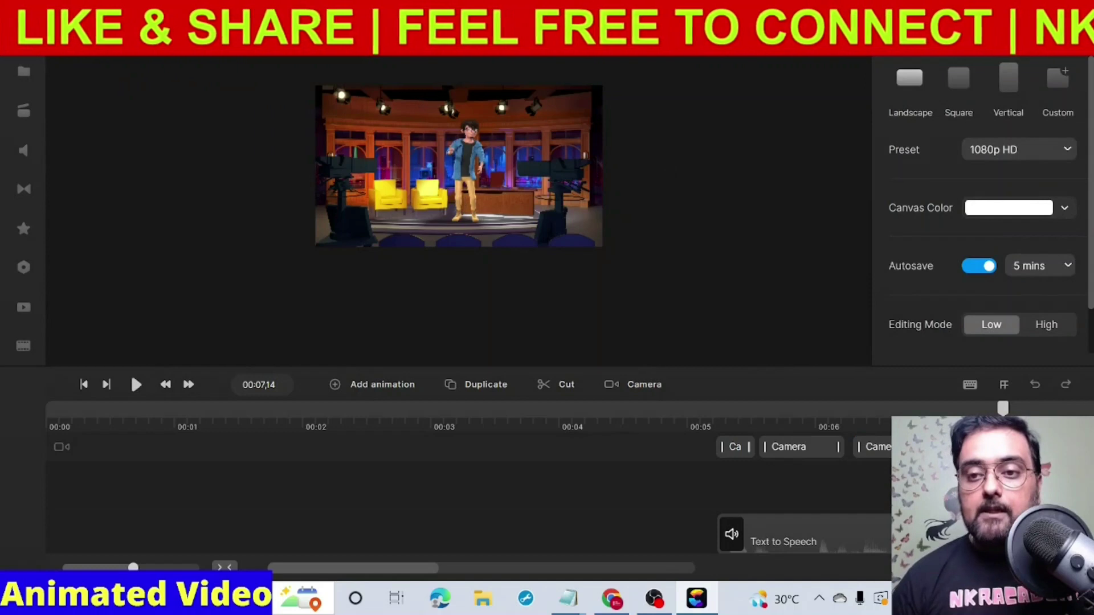
pyautogui.click(1050, 40)
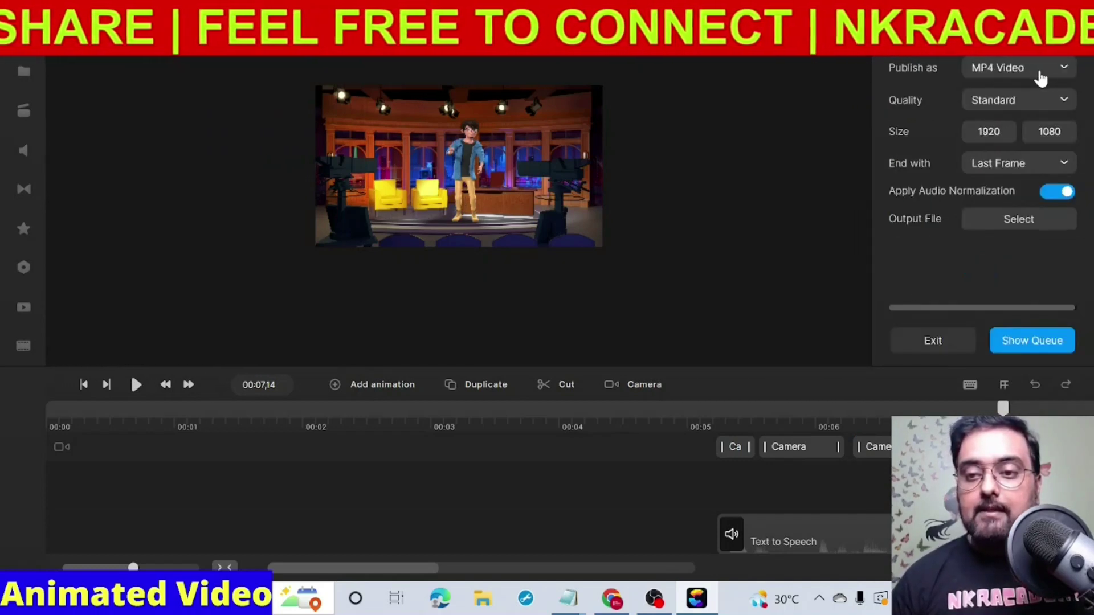
pyautogui.click(1051, 102)
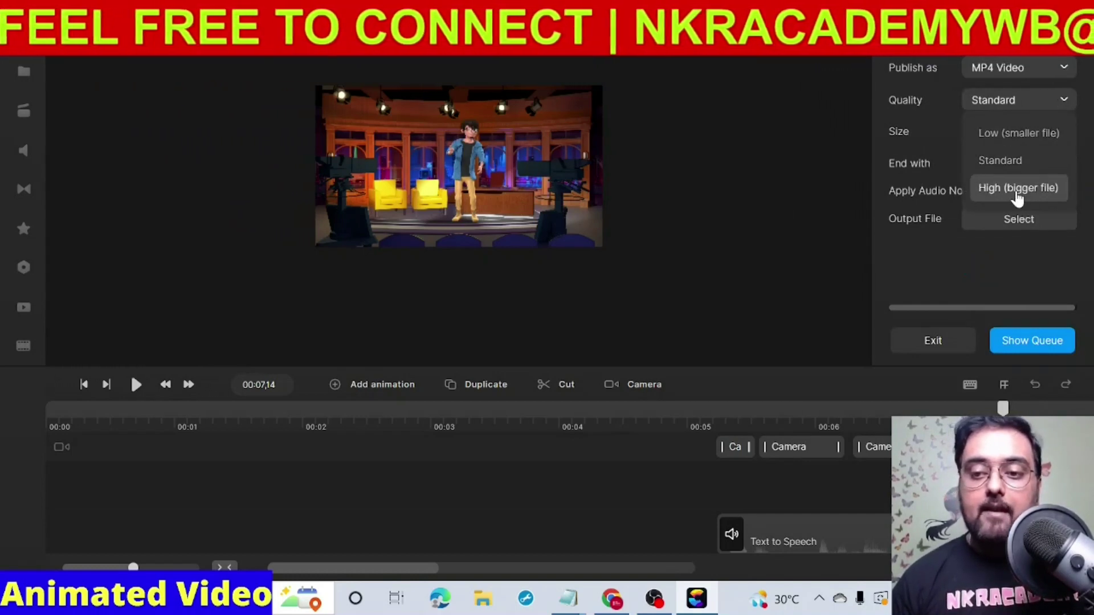
pyautogui.click(829, 152)
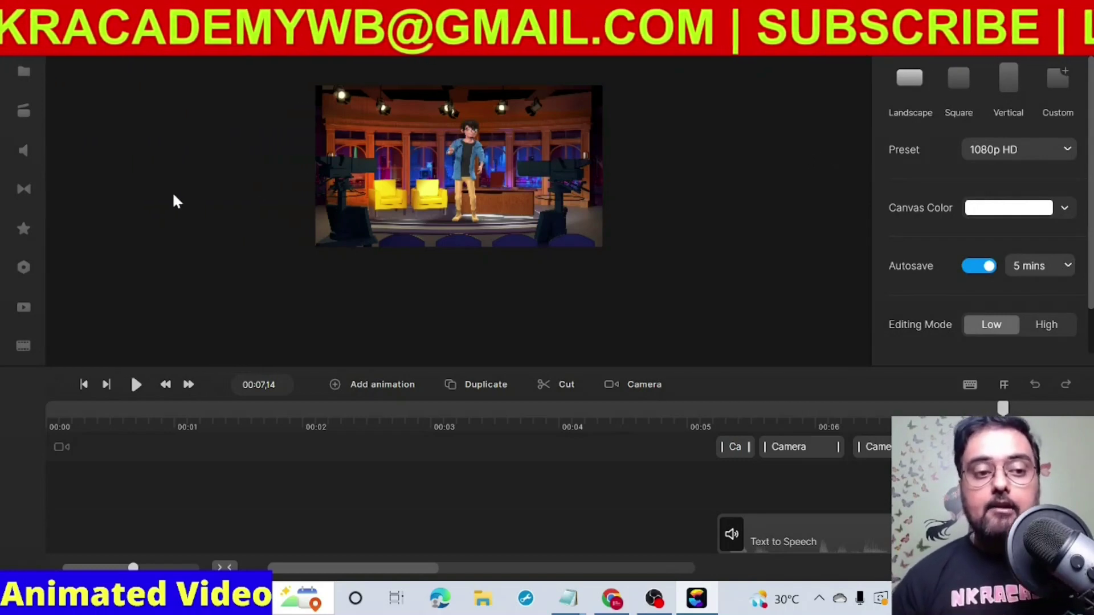
pyautogui.click(23, 116)
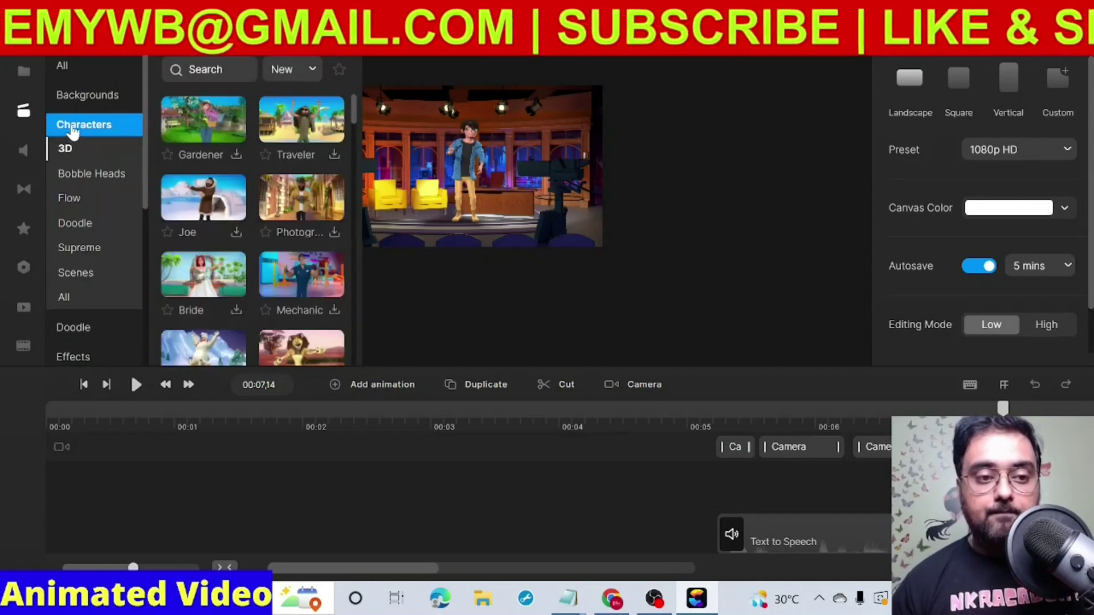
# Step: Open the Titles templates from the full asset category list
pyautogui.click(73, 68)
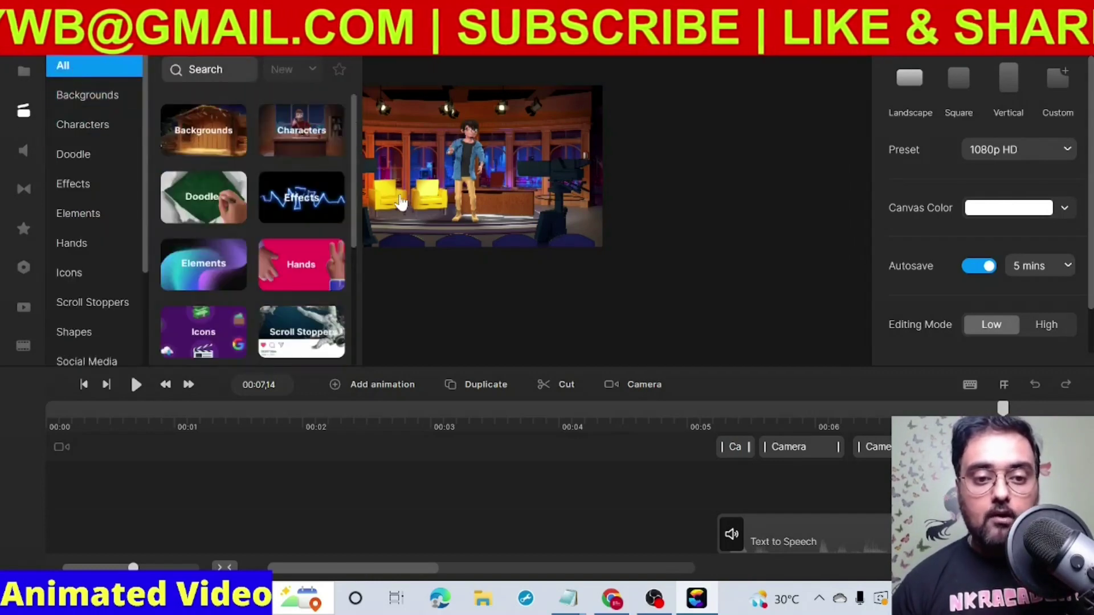
pyautogui.moveTo(356, 196); pyautogui.dragTo(351, 309)
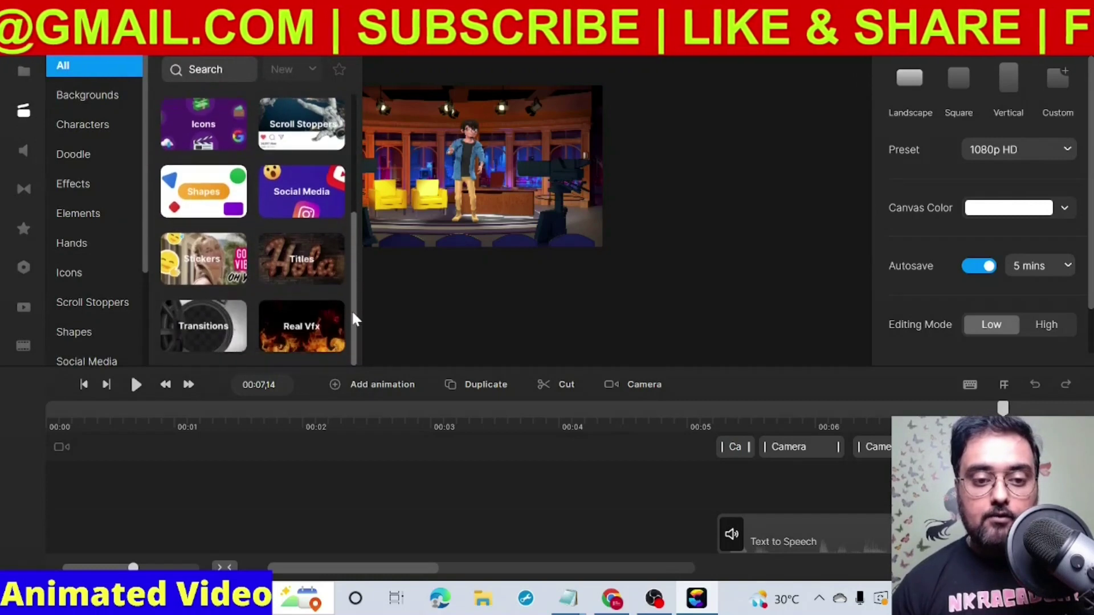
pyautogui.click(313, 276)
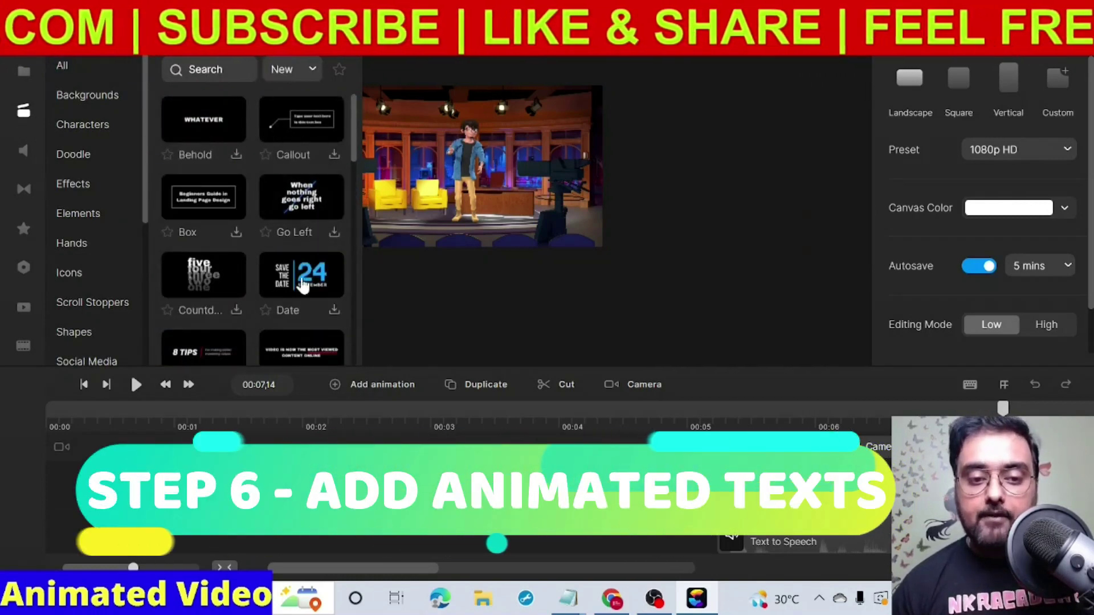
# Step: Scroll down and back up through the Titles templates, then switch to the Effects category
pyautogui.moveTo(355, 171); pyautogui.dragTo(354, 208)
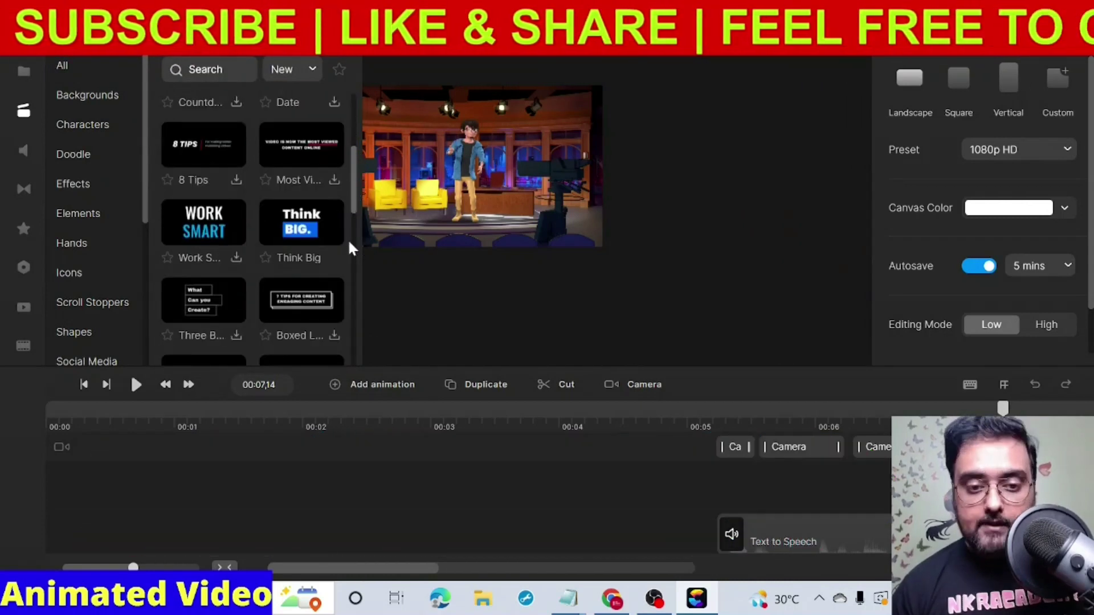
pyautogui.scroll(-5, 350, 248)
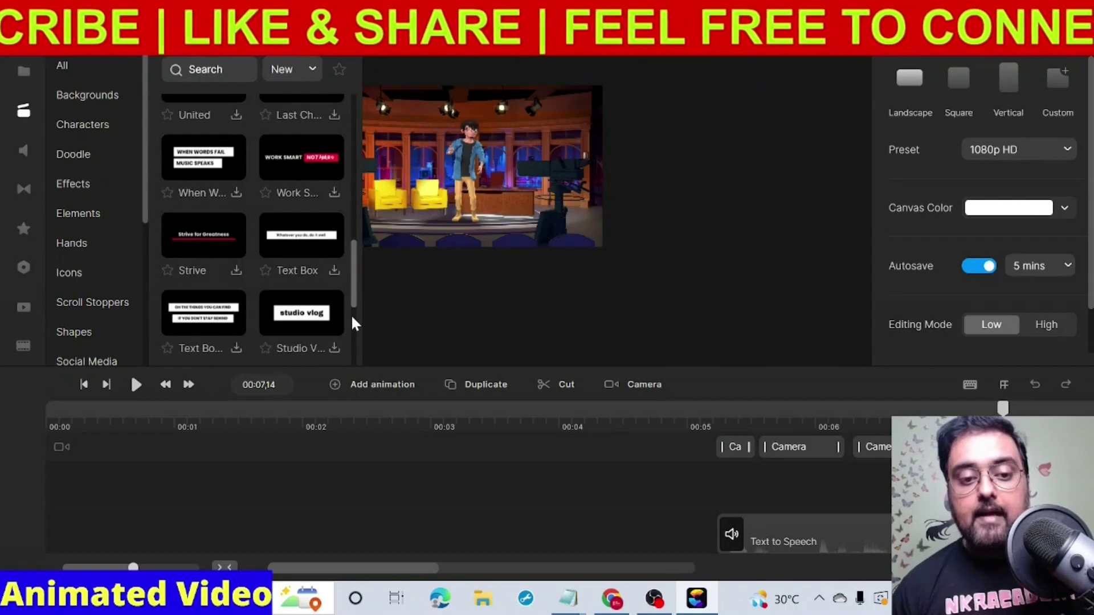
pyautogui.scroll(-3, 354, 320)
pyautogui.moveTo(354, 327); pyautogui.dragTo(359, 143)
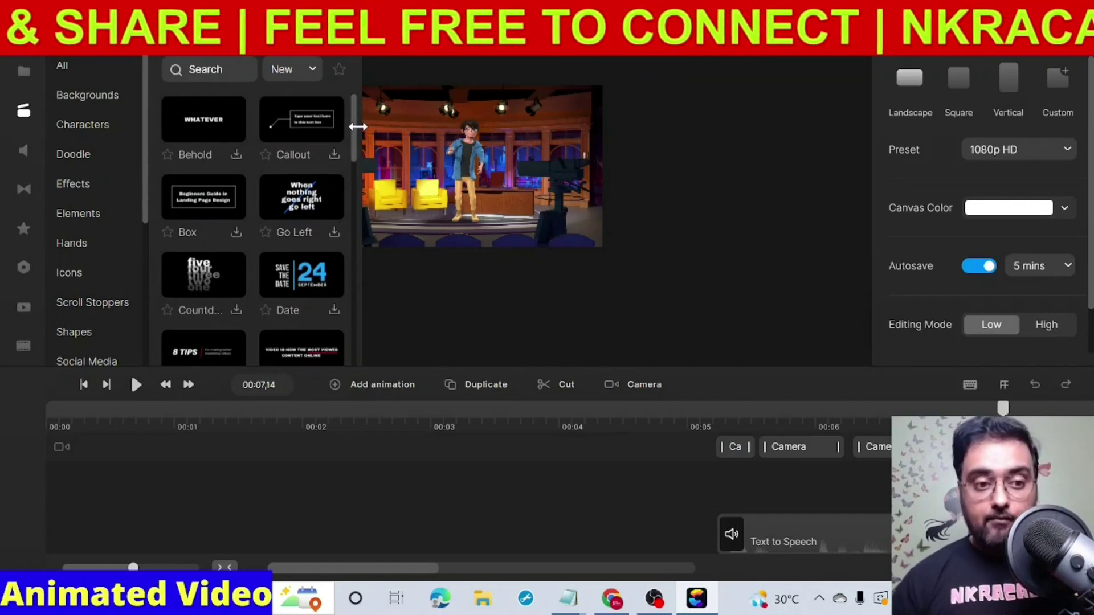
pyautogui.click(76, 191)
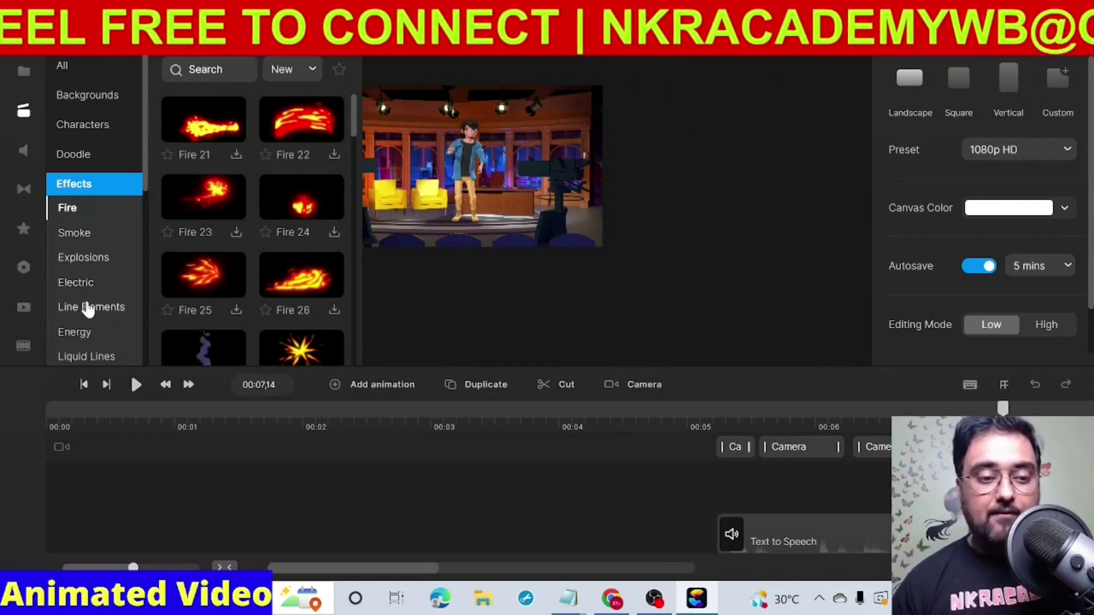
# Step: Look at the Doodle assets, then open the Scroll Stoppers effects
pyautogui.click(85, 163)
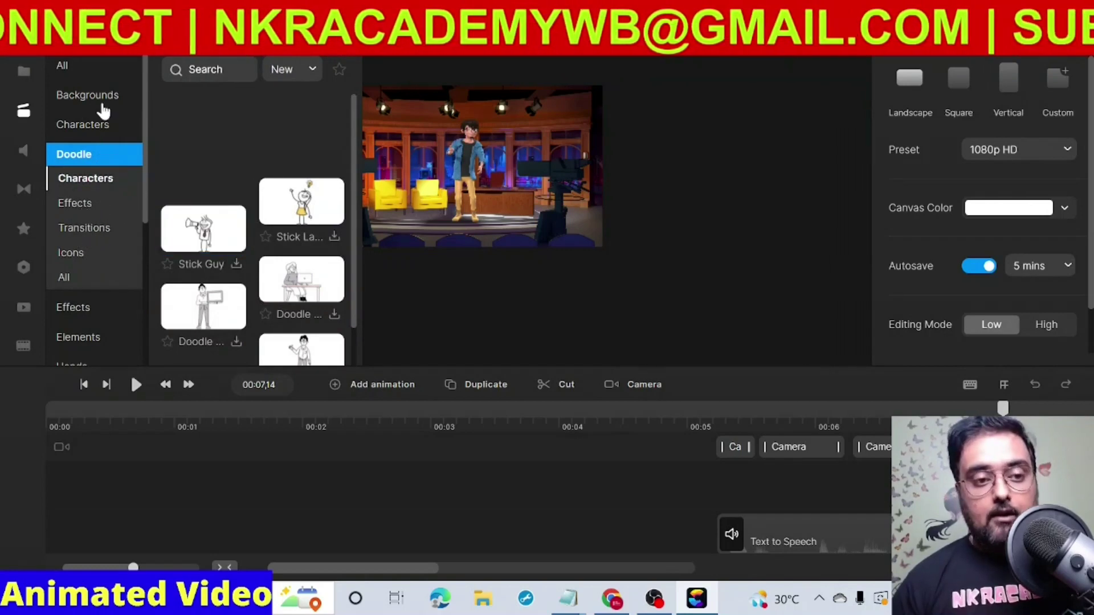
pyautogui.click(86, 67)
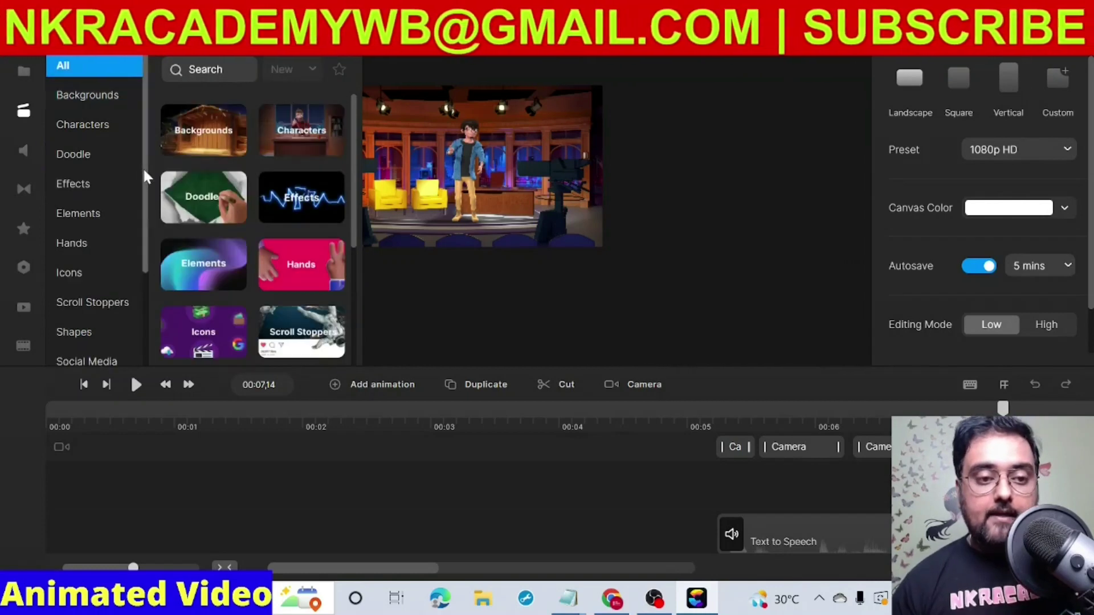
pyautogui.scroll(-2, 146, 231)
pyautogui.click(100, 207)
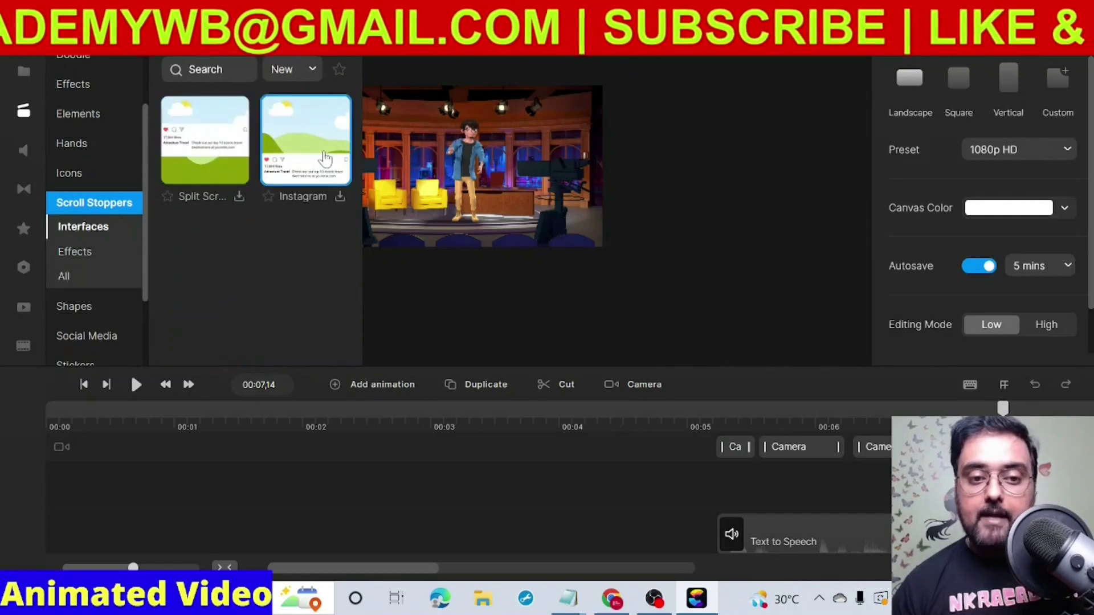
pyautogui.click(81, 257)
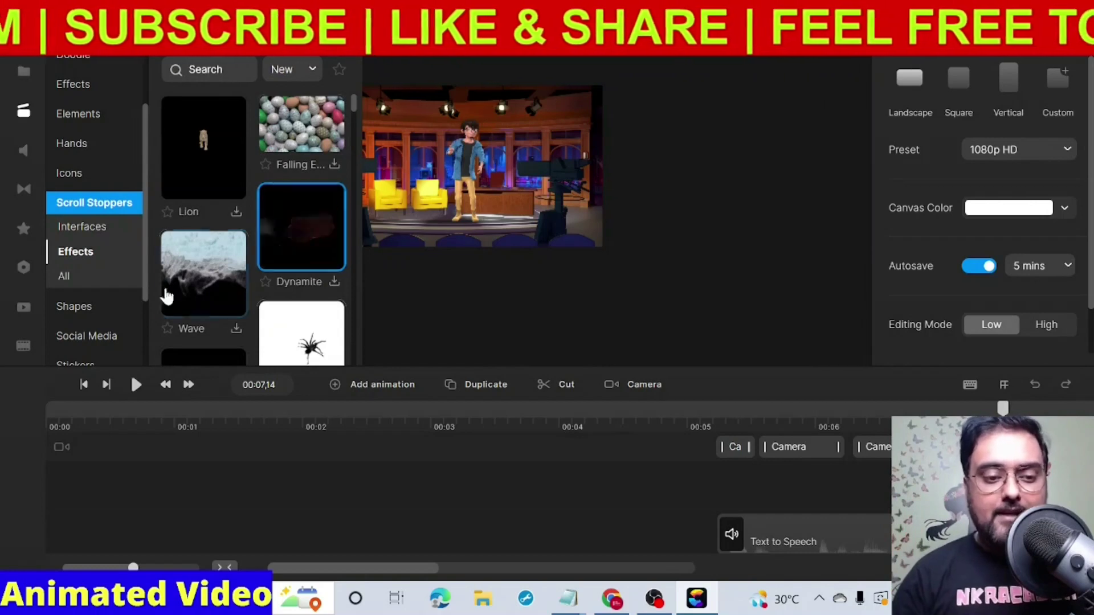
# Step: Scroll through the Scroll Stoppers effects such as Dynamite and Wave, then close the asset library
pyautogui.scroll(-2, 143, 254)
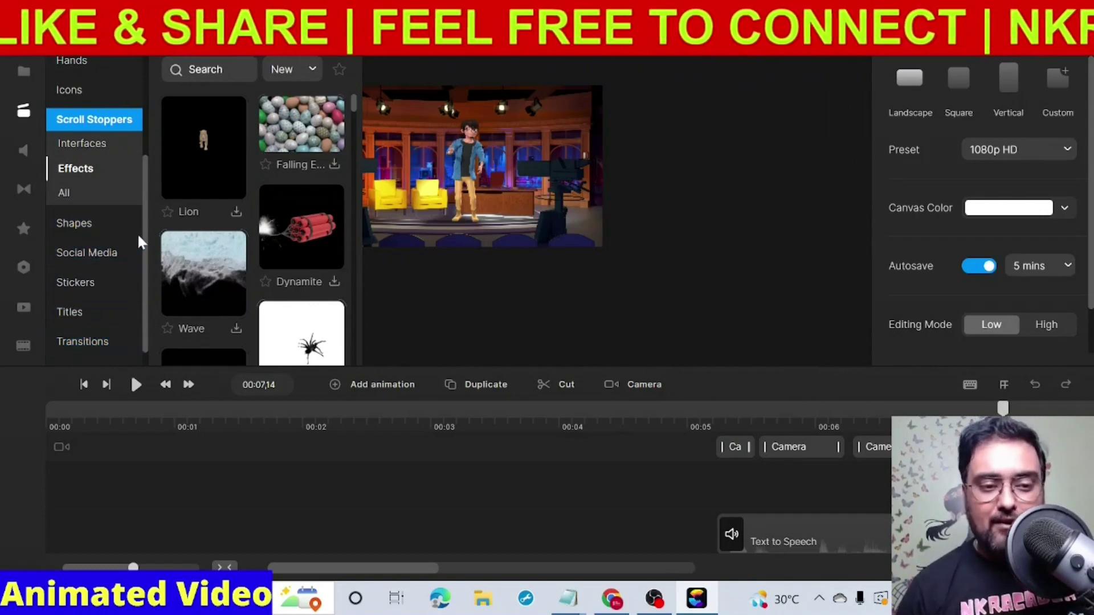
pyautogui.scroll(-1, 150, 252)
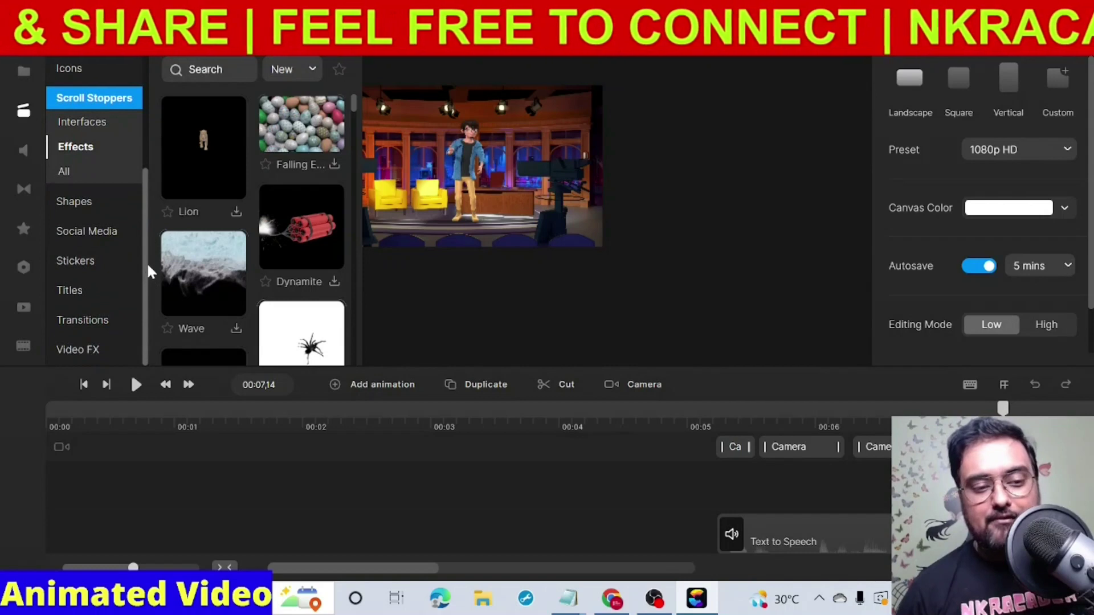
pyautogui.scroll(3, 131, 171)
pyautogui.scroll(1, 128, 134)
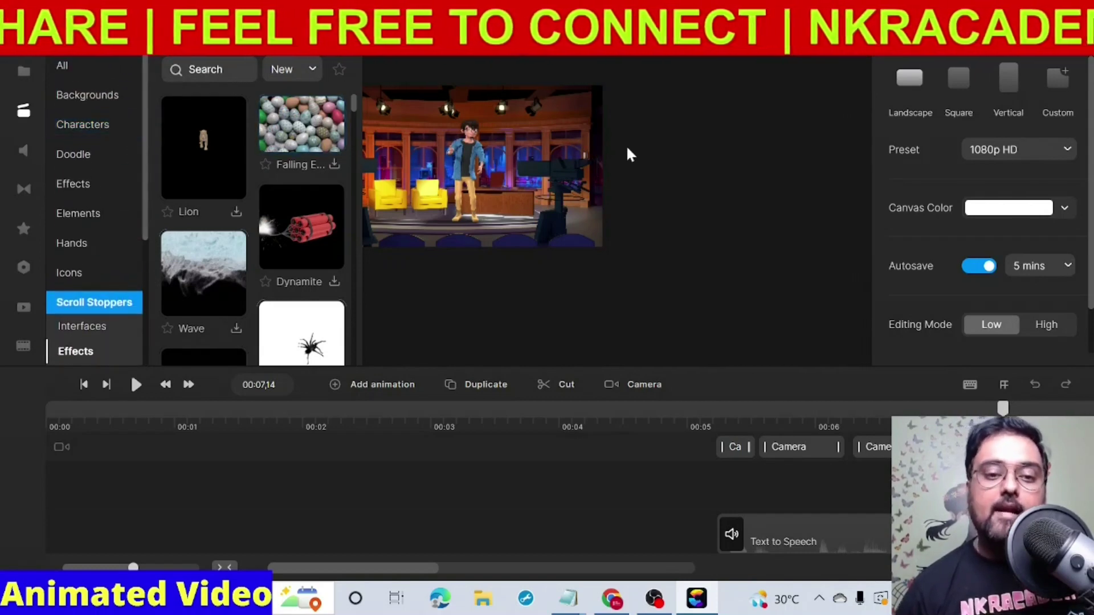
pyautogui.click(26, 111)
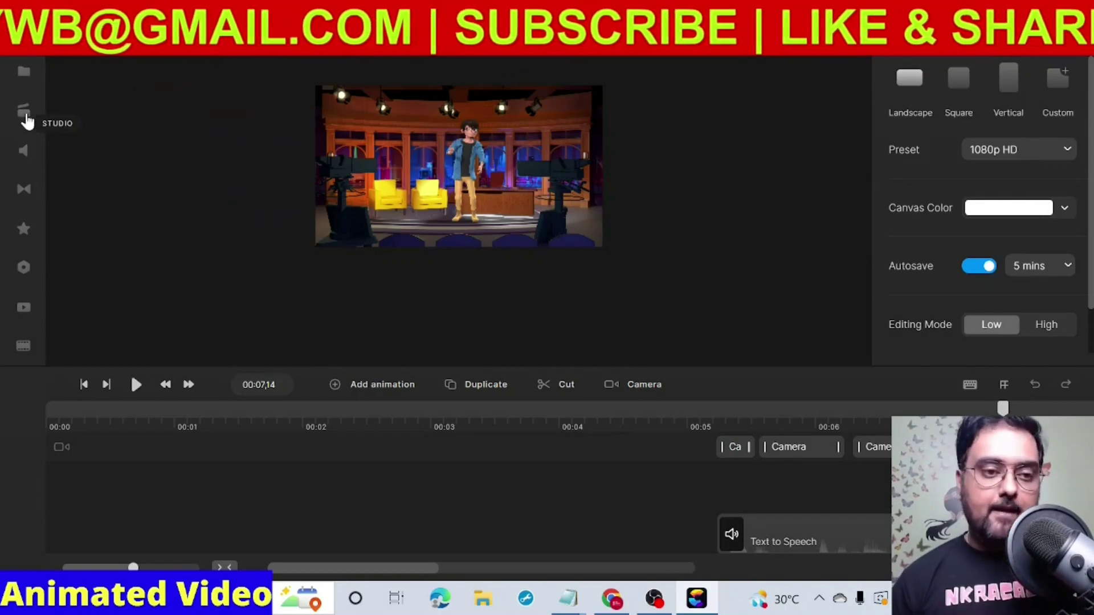
# Step: Reopen the Studio library and browse the Bobble Heads characters
pyautogui.click(25, 114)
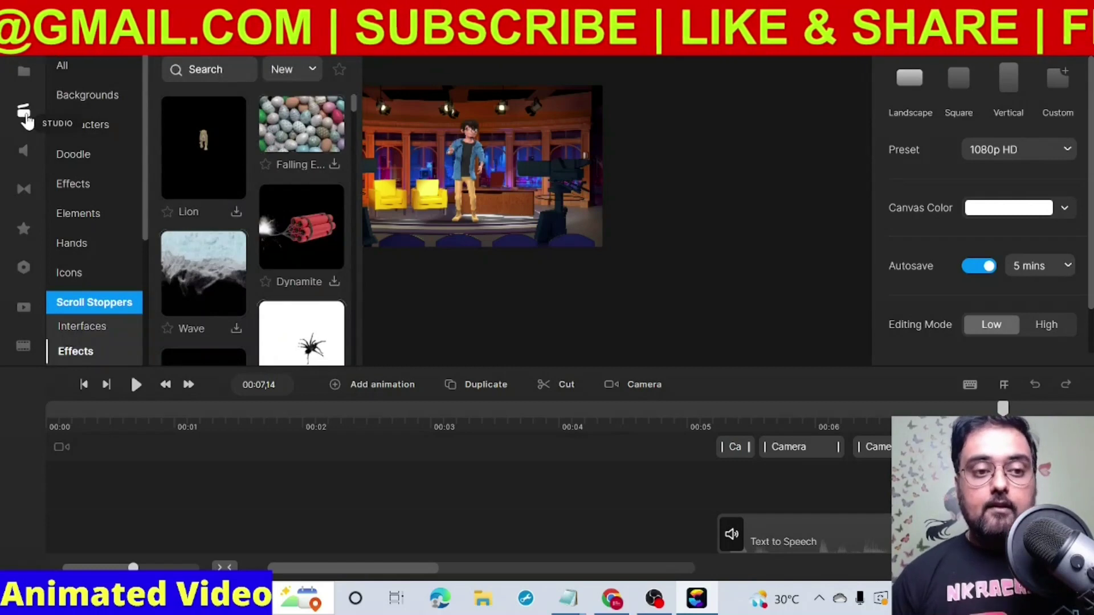
pyautogui.click(74, 68)
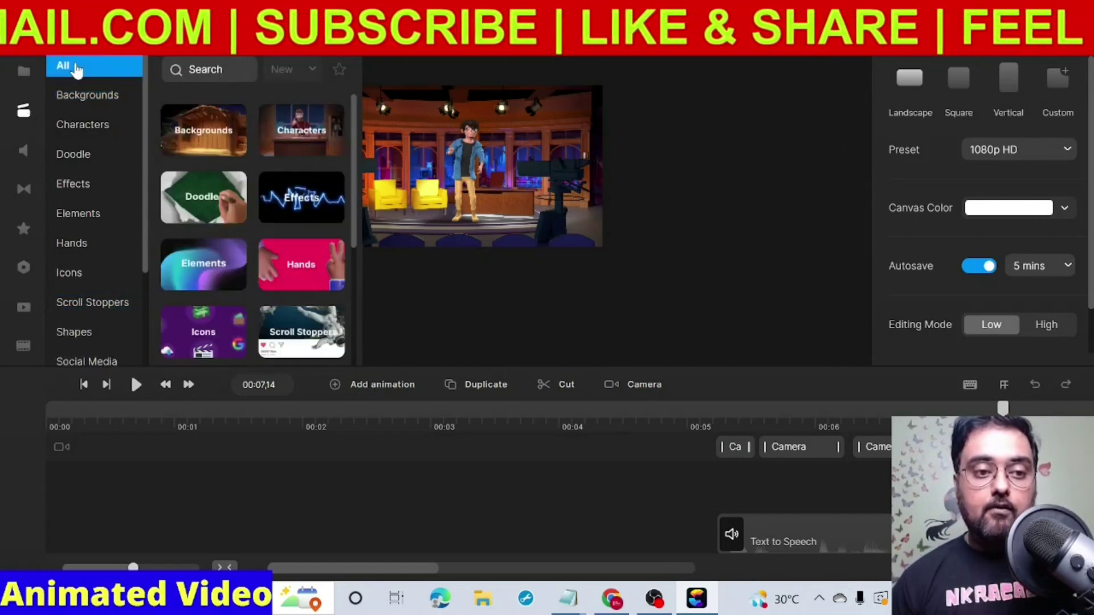
pyautogui.click(79, 126)
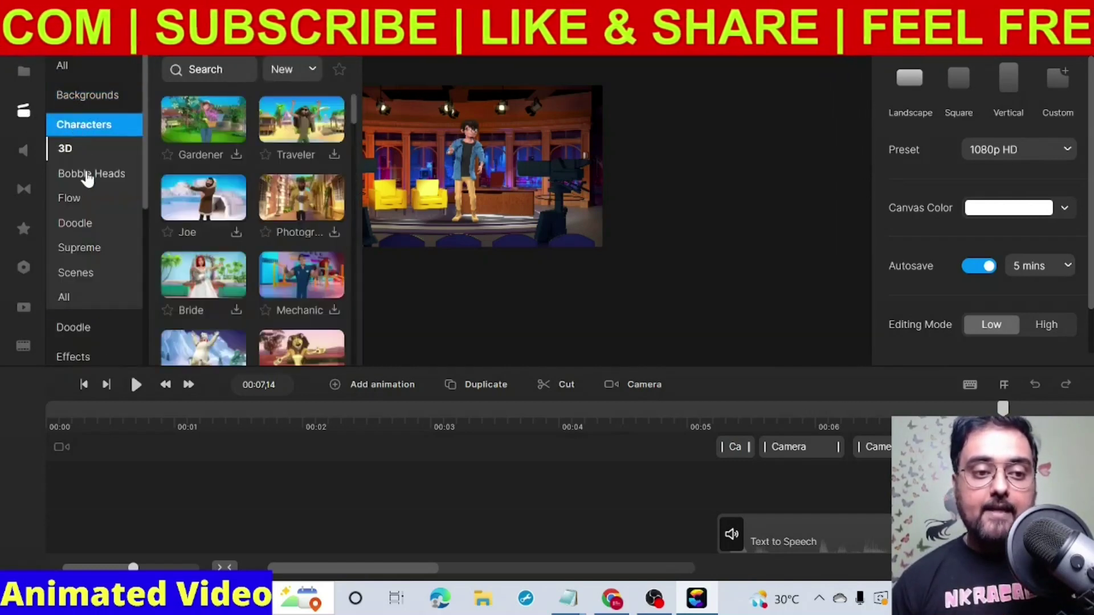
pyautogui.click(89, 177)
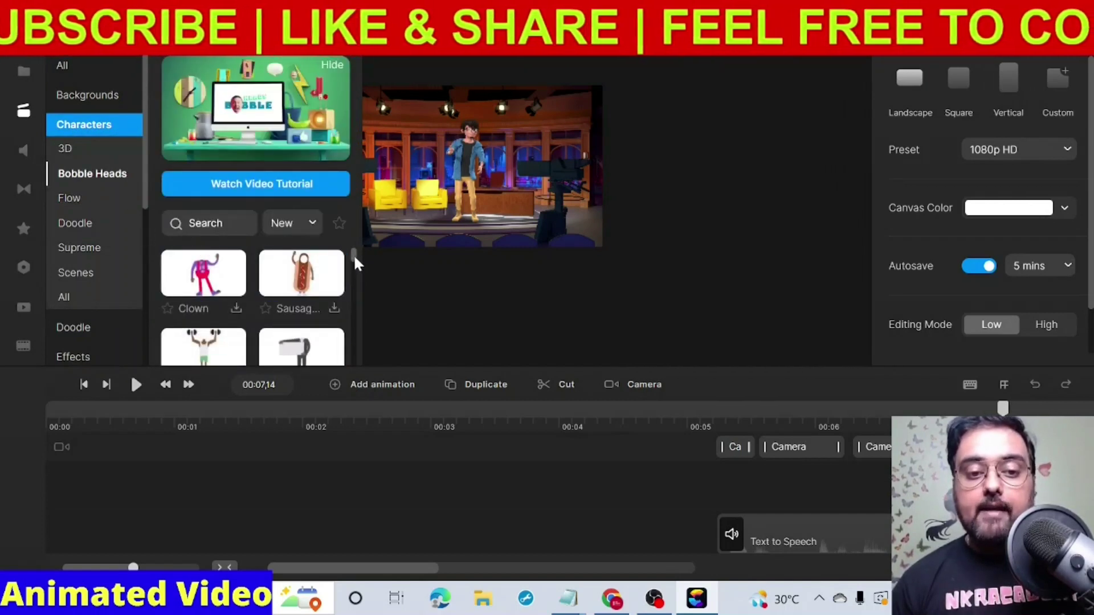
pyautogui.moveTo(354, 256); pyautogui.dragTo(354, 265)
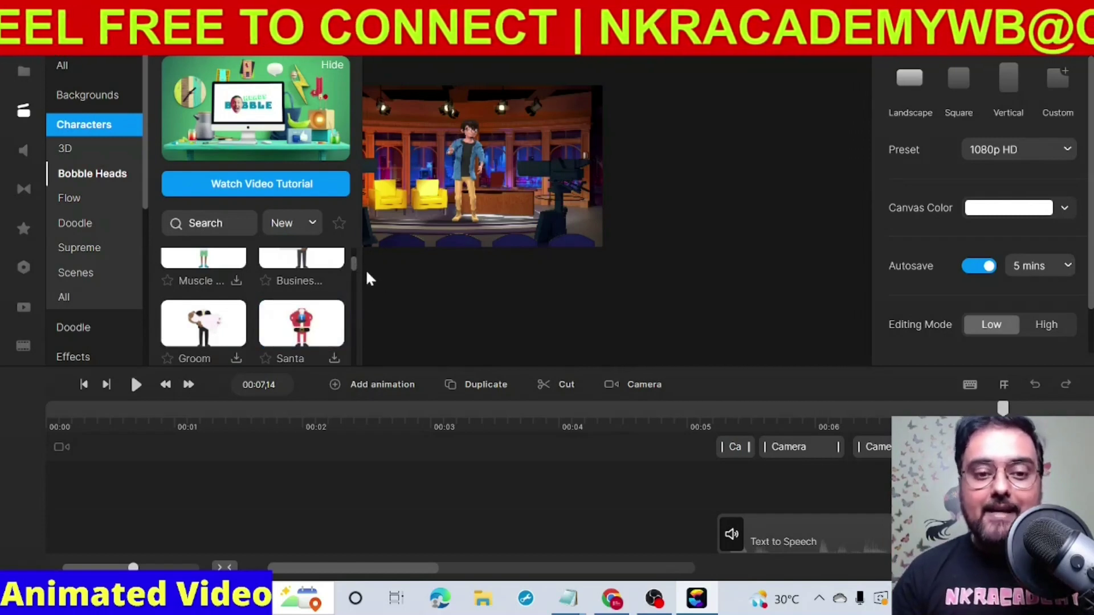
pyautogui.moveTo(353, 266); pyautogui.dragTo(353, 276)
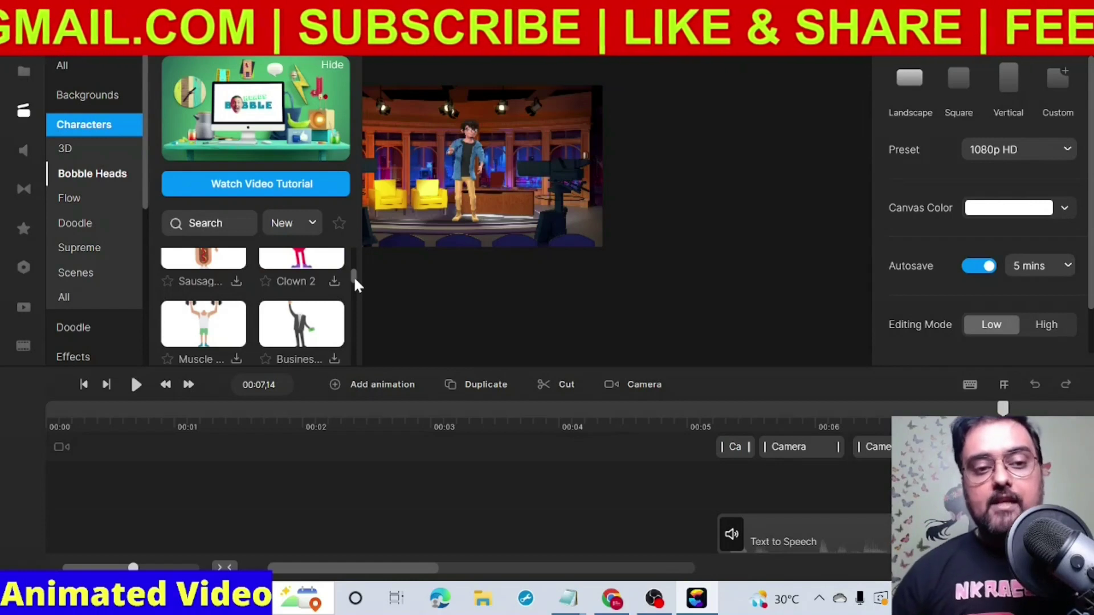
# Step: View the Flow characters, then switch to the CreateStudio website in Chrome
pyautogui.click(63, 200)
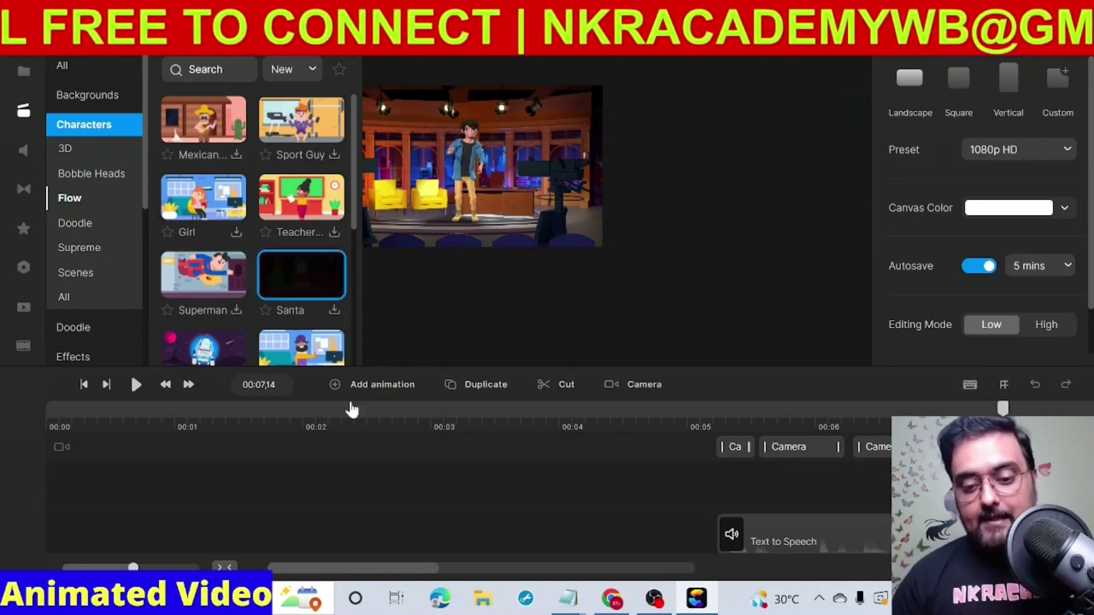
pyautogui.click(612, 599)
pyautogui.moveTo(1087, 113)
pyautogui.mouseDown()
pyautogui.moveTo(1088, 235)
pyautogui.moveTo(1087, 112)
pyautogui.mouseUp()
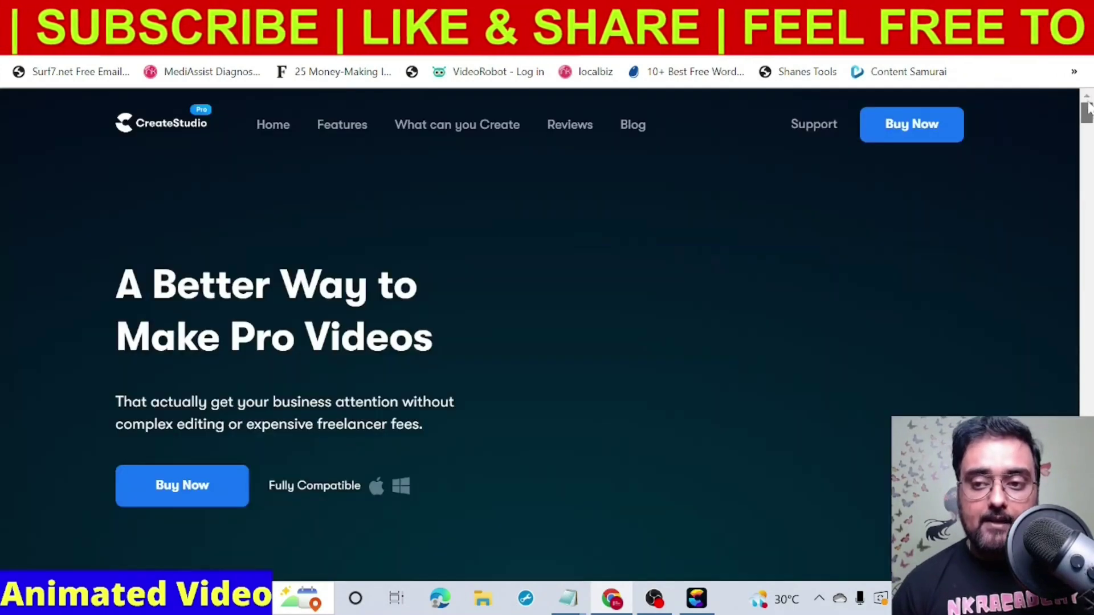
# Step: Go to Buy Now and scroll down to the $199 and $349 per-year pricing plans
pyautogui.click(947, 133)
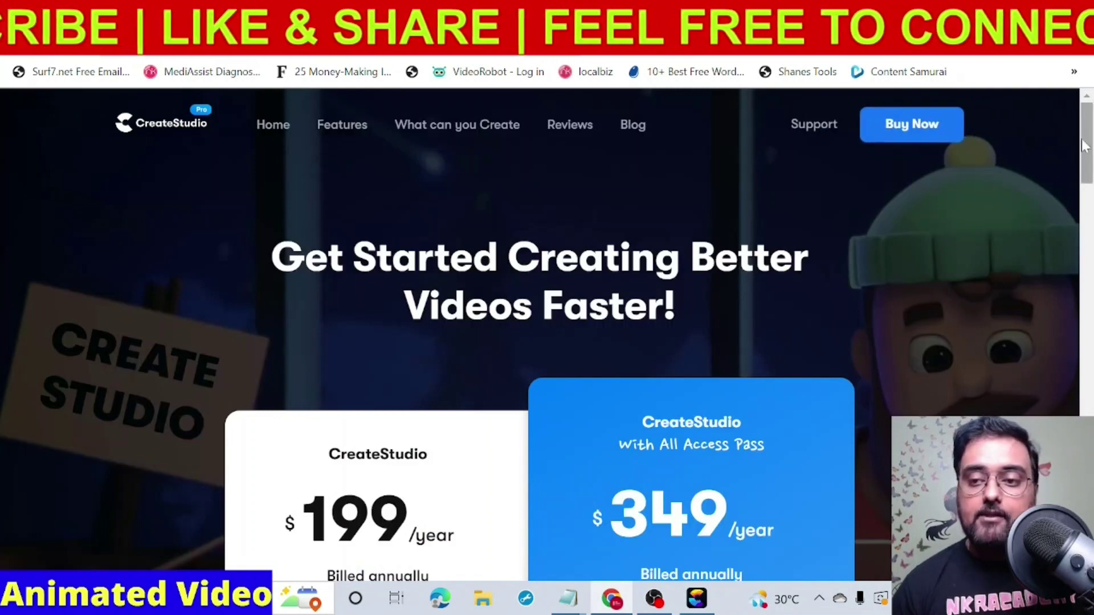
pyautogui.scroll(-4, 547, 325)
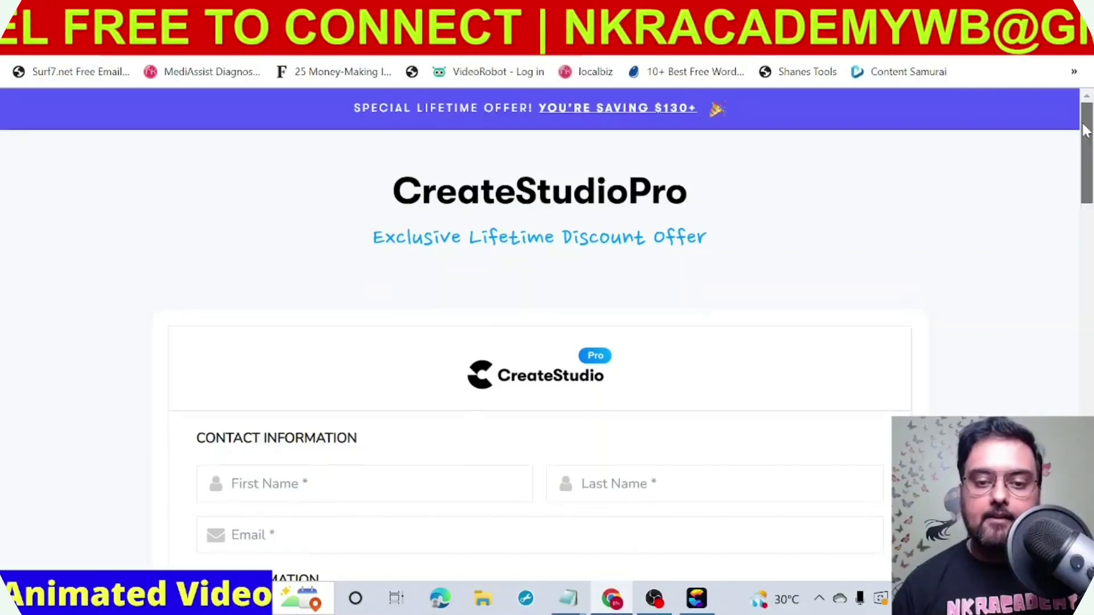
# Step: Scroll the lifetime-offer checkout down to the $67.00 Order Summary and back to the top
pyautogui.scroll(-4, 547, 342)
pyautogui.moveTo(1092, 182); pyautogui.dragTo(1091, 305)
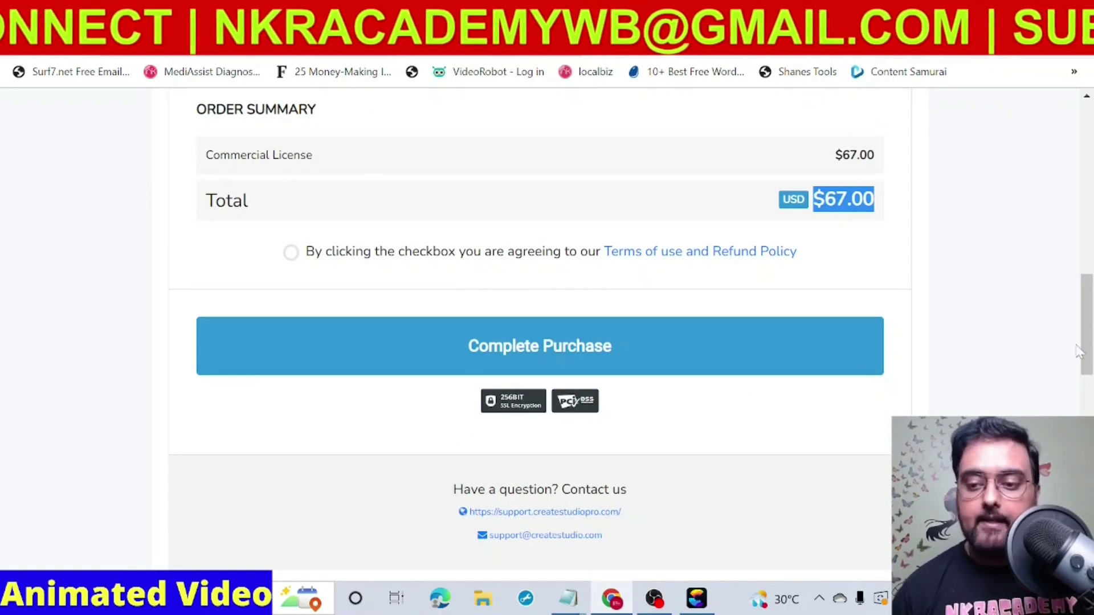
pyautogui.moveTo(1087, 352); pyautogui.dragTo(1087, 373)
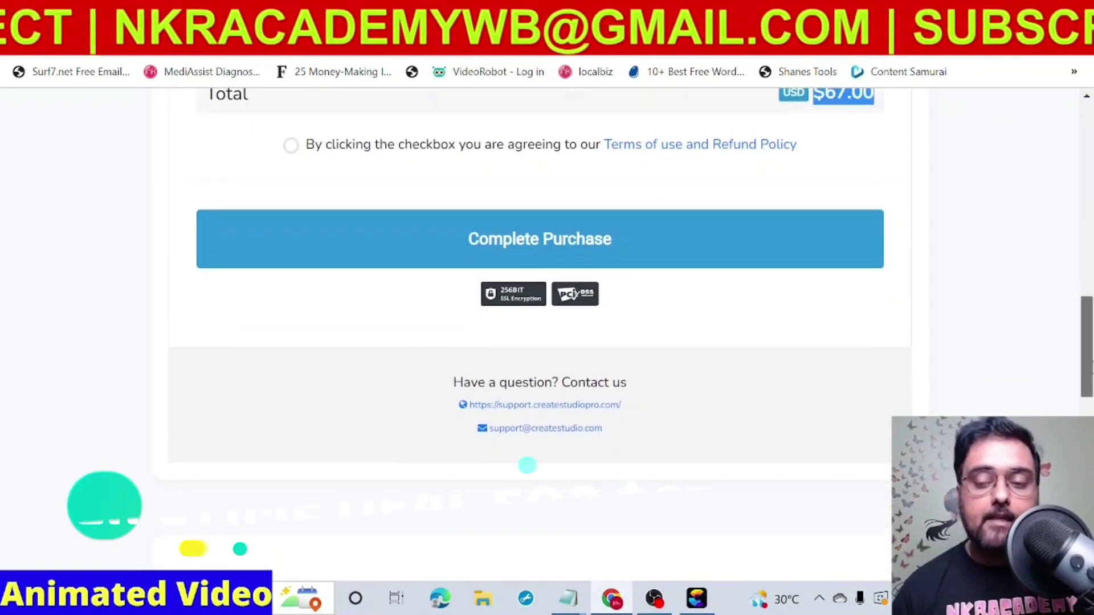
pyautogui.scroll(-3, 577, 335)
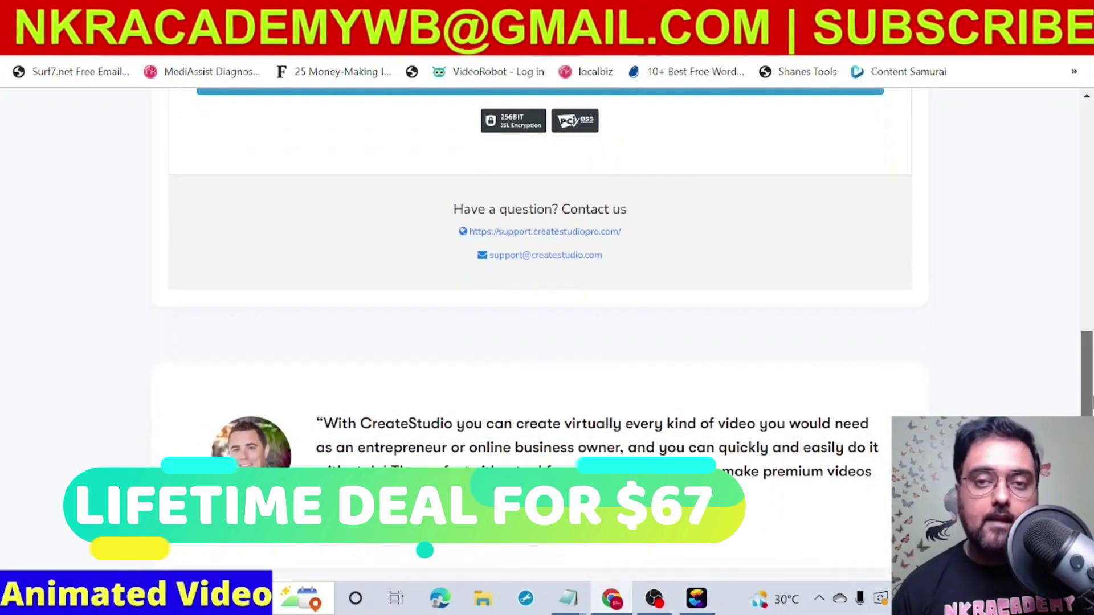
pyautogui.scroll(-3, 577, 336)
pyautogui.moveTo(1087, 433); pyautogui.dragTo(1088, 165)
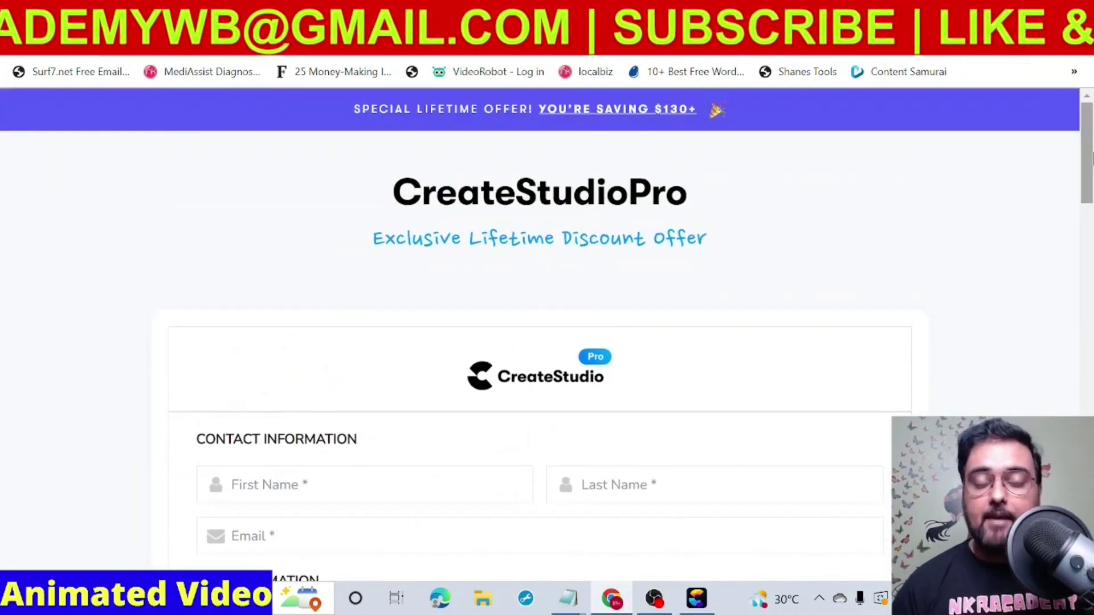